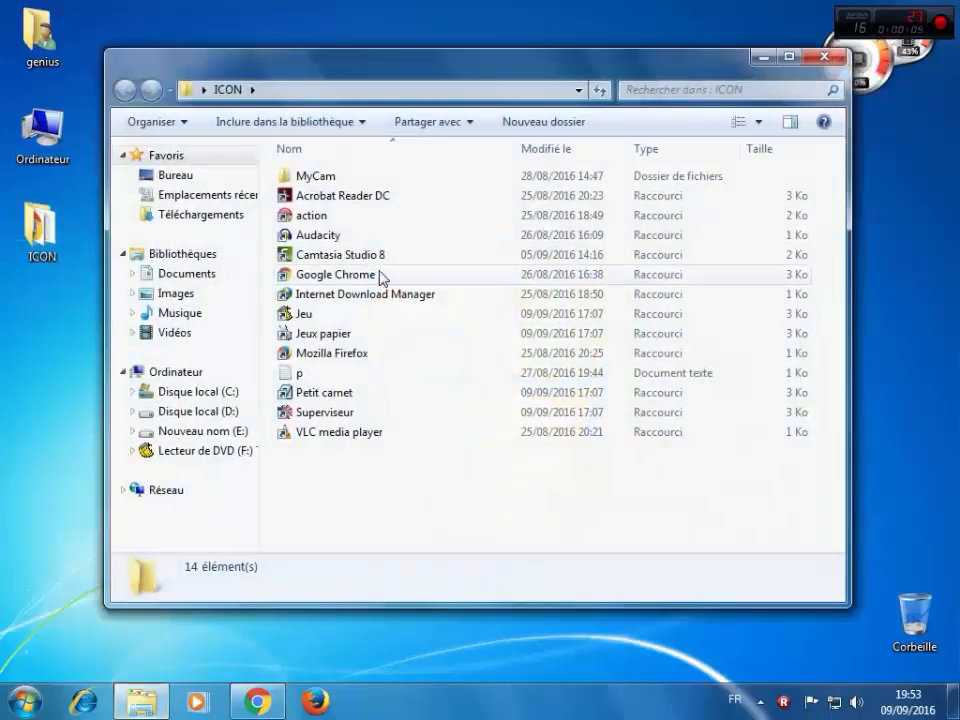
- Launch Camtasia Studio 8 from the ICON folder, dismiss its welcome dialog and minimize it to reveal the desktop
{"action": "left_click", "coordinate": [342, 265]}
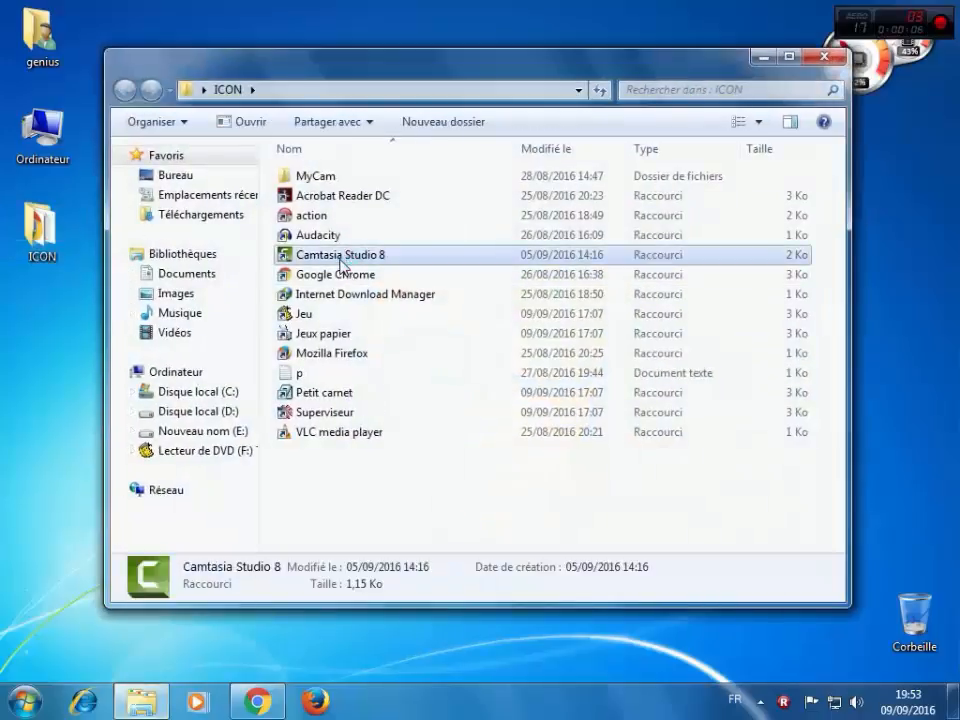
{"action": "double_click", "coordinate": [342, 262]}
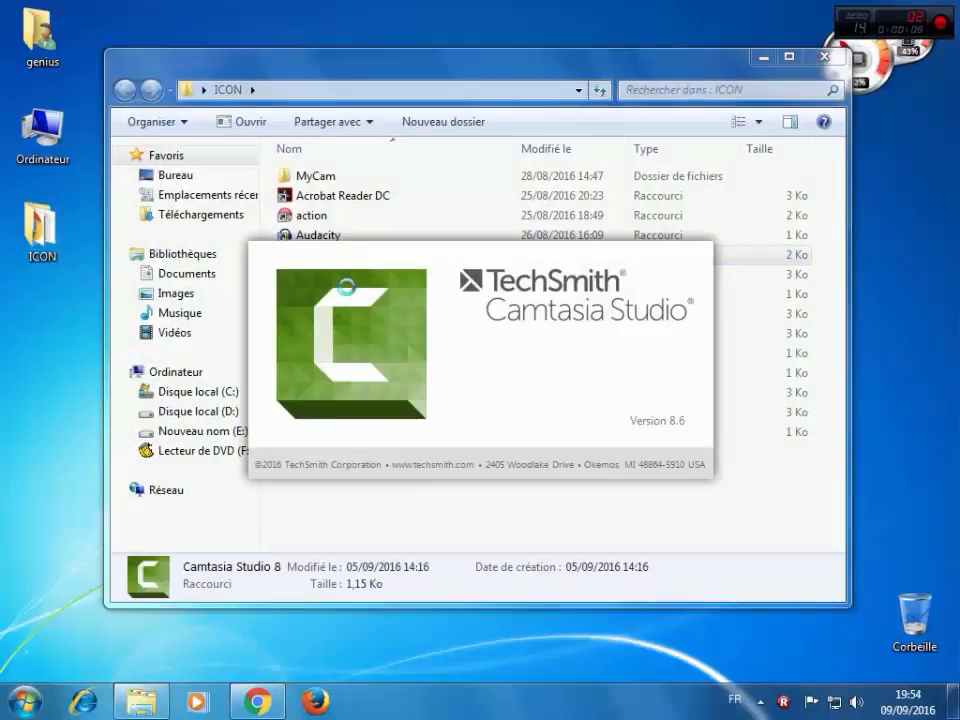
{"action": "left_click", "coordinate": [824, 57]}
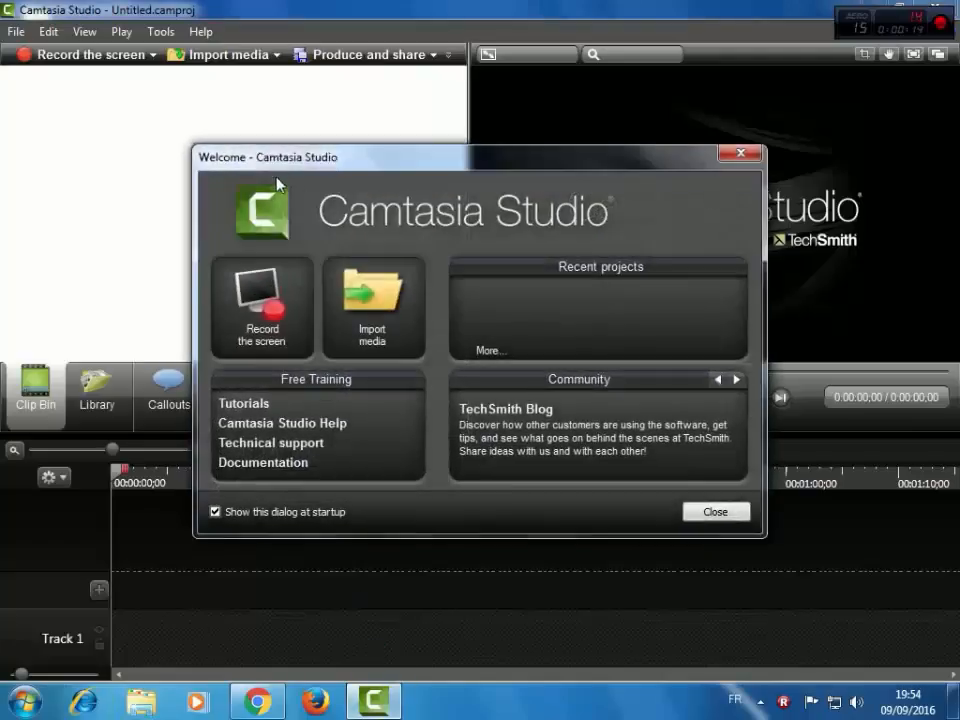
{"action": "left_click", "coordinate": [718, 512]}
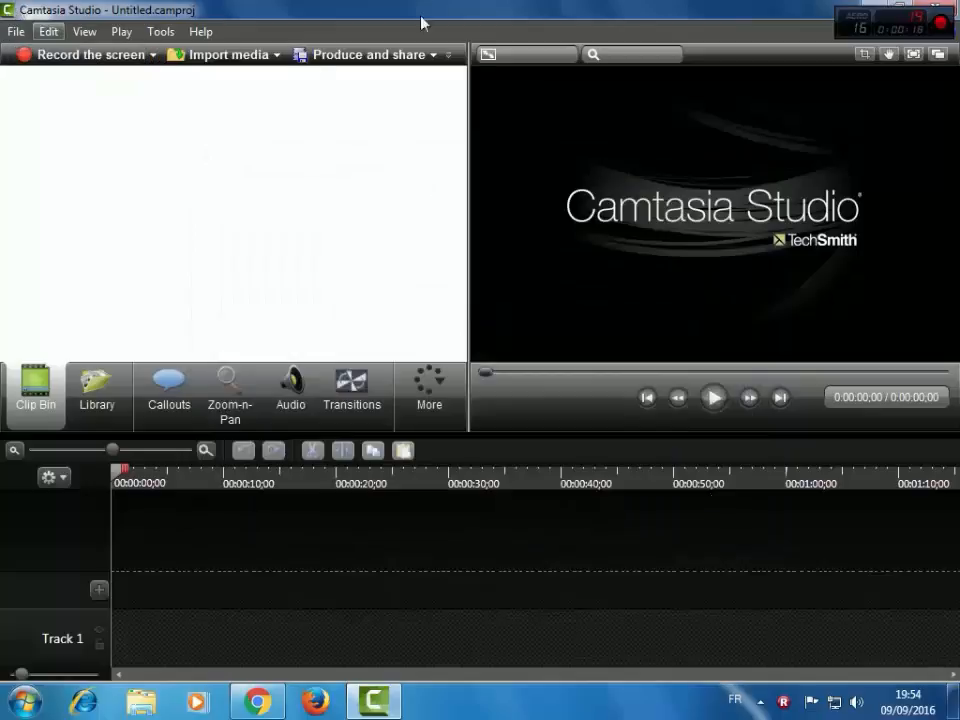
{"action": "left_click", "coordinate": [865, 9]}
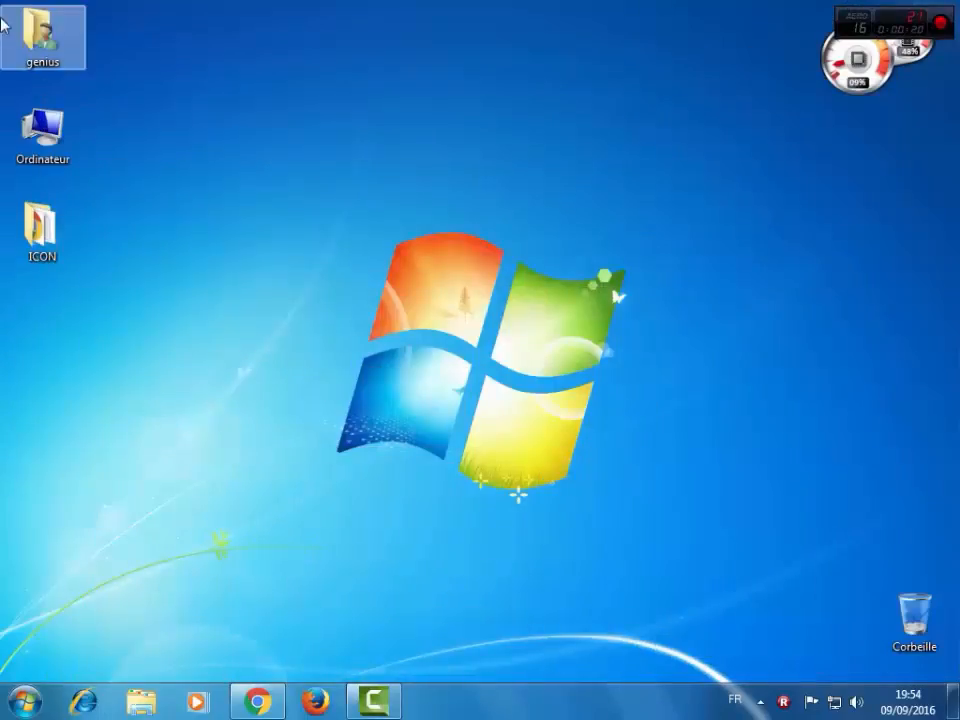
- Open the Mes images folder inside the user folder on the desktop and preview picture 12
{"action": "double_click", "coordinate": [46, 46]}
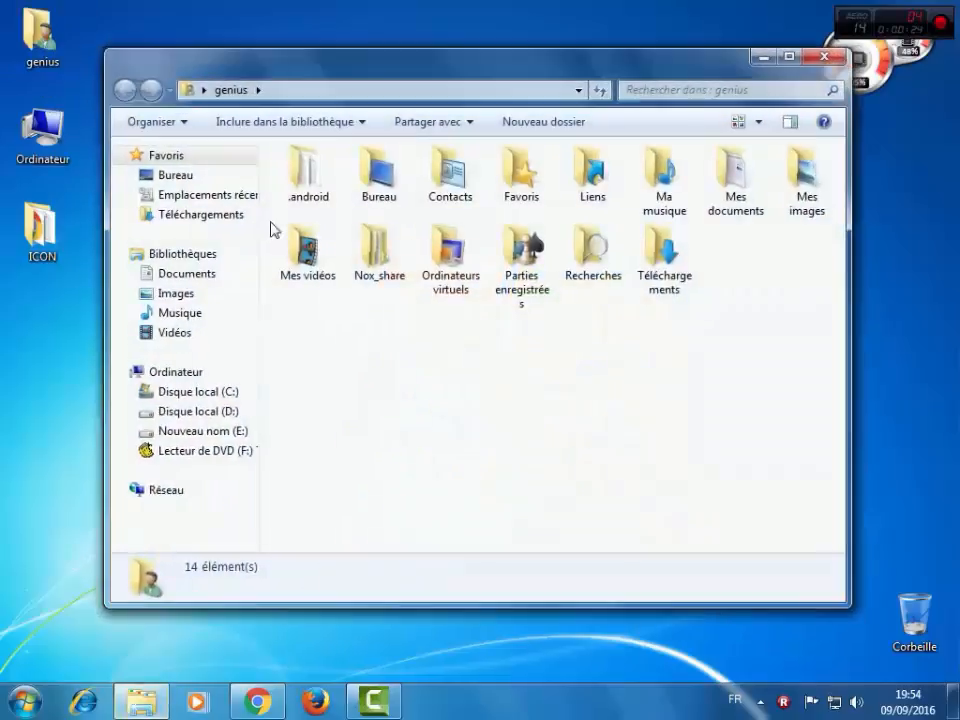
{"action": "double_click", "coordinate": [803, 172]}
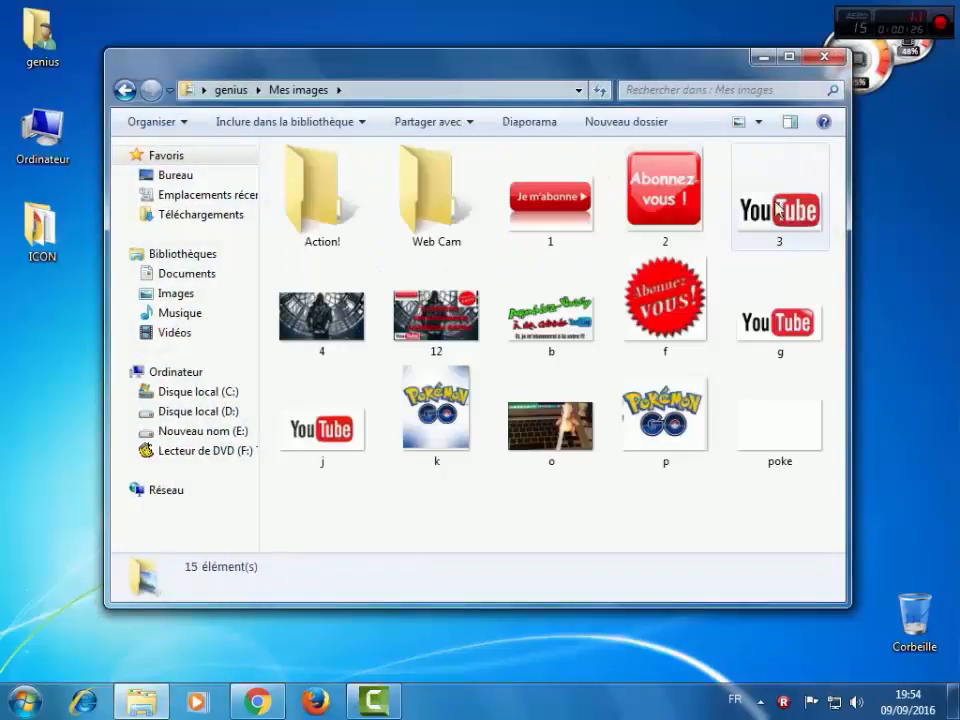
{"action": "double_click", "coordinate": [428, 312]}
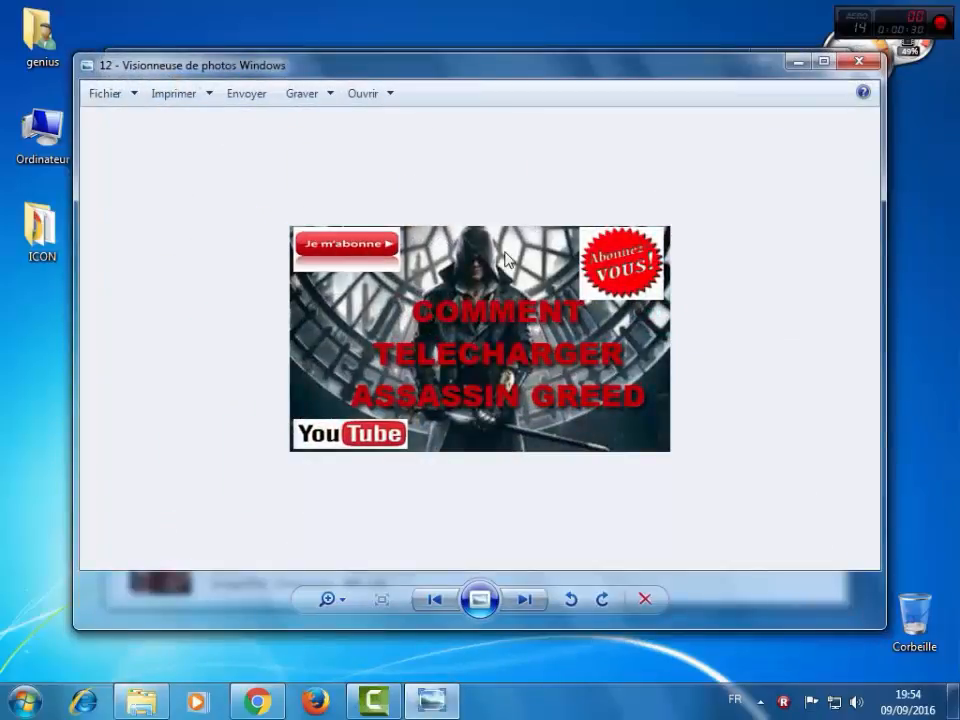
{"action": "left_click", "coordinate": [863, 62]}
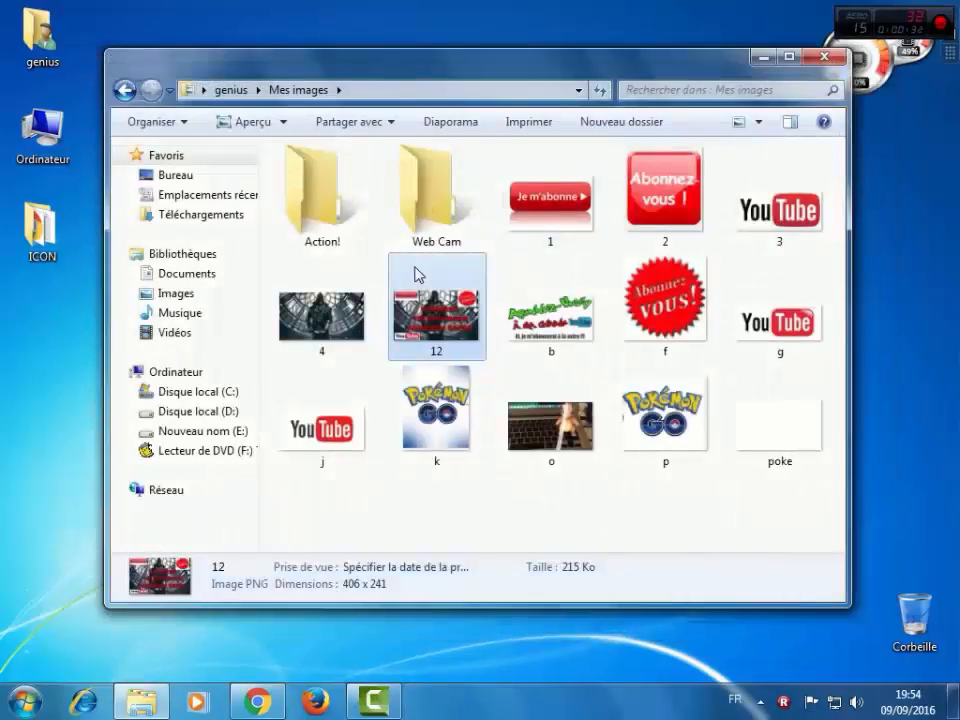
- Open picture 12 in Paint for editing
{"action": "right_click", "coordinate": [420, 272]}
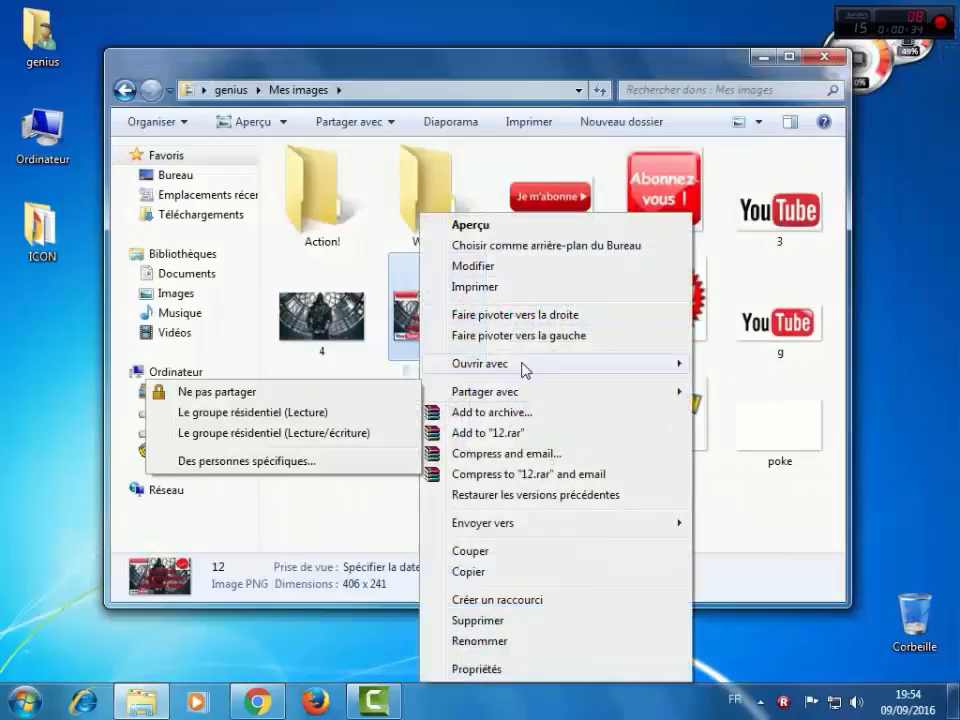
{"action": "mouse_move", "coordinate": [529, 368]}
{"action": "left_click", "coordinate": [757, 364]}
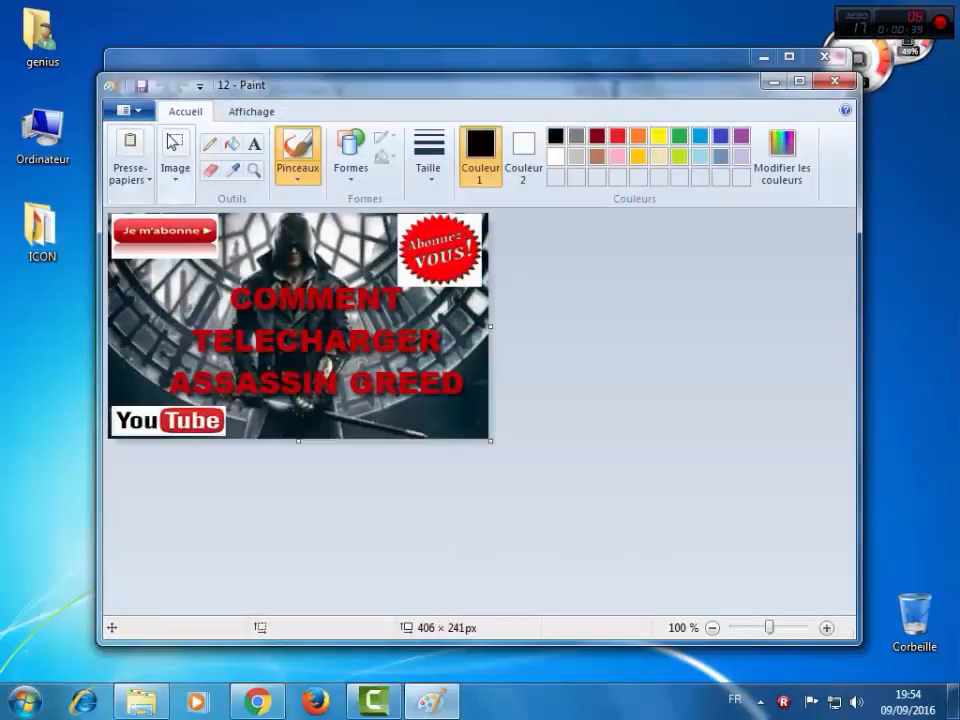
- Select the whole picture and cut it to leave a blank canvas
{"action": "left_click", "coordinate": [176, 162]}
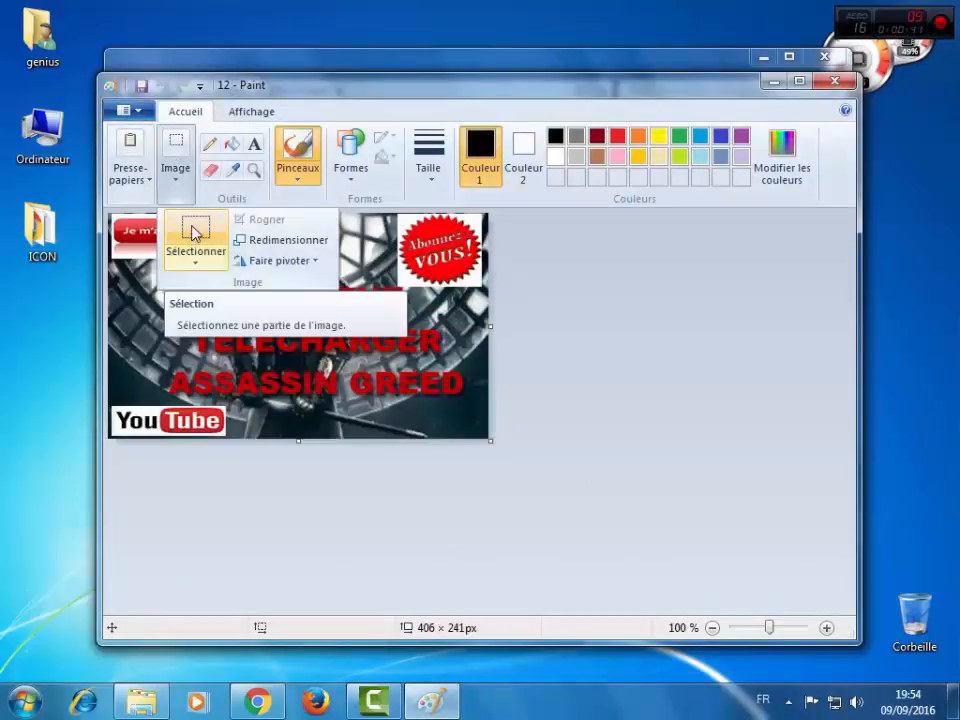
{"action": "left_click", "coordinate": [195, 232]}
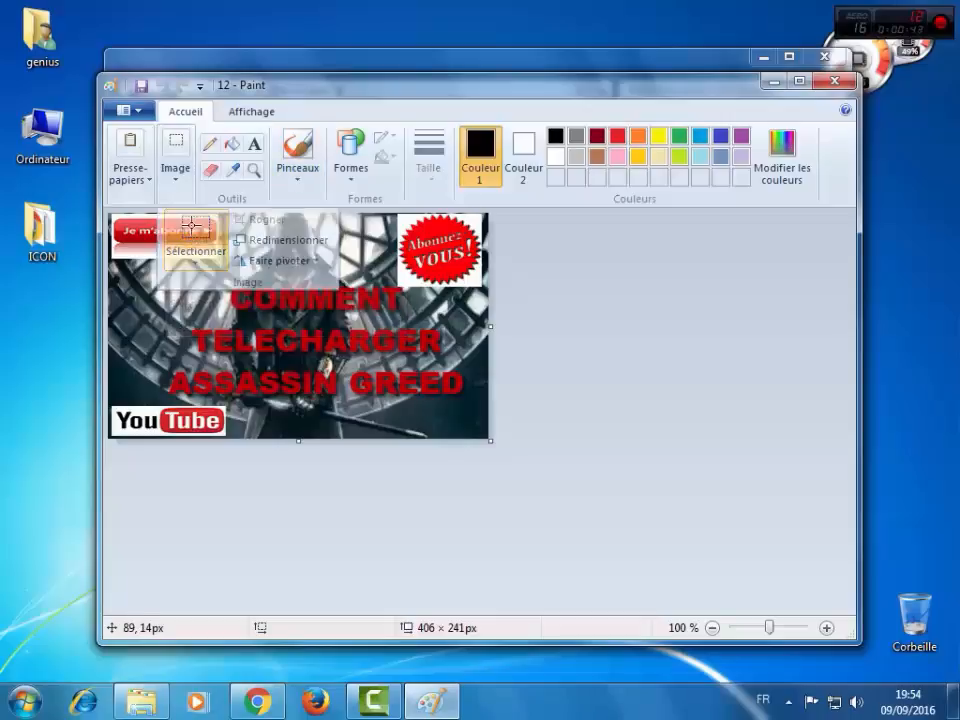
{"action": "right_click", "coordinate": [304, 283]}
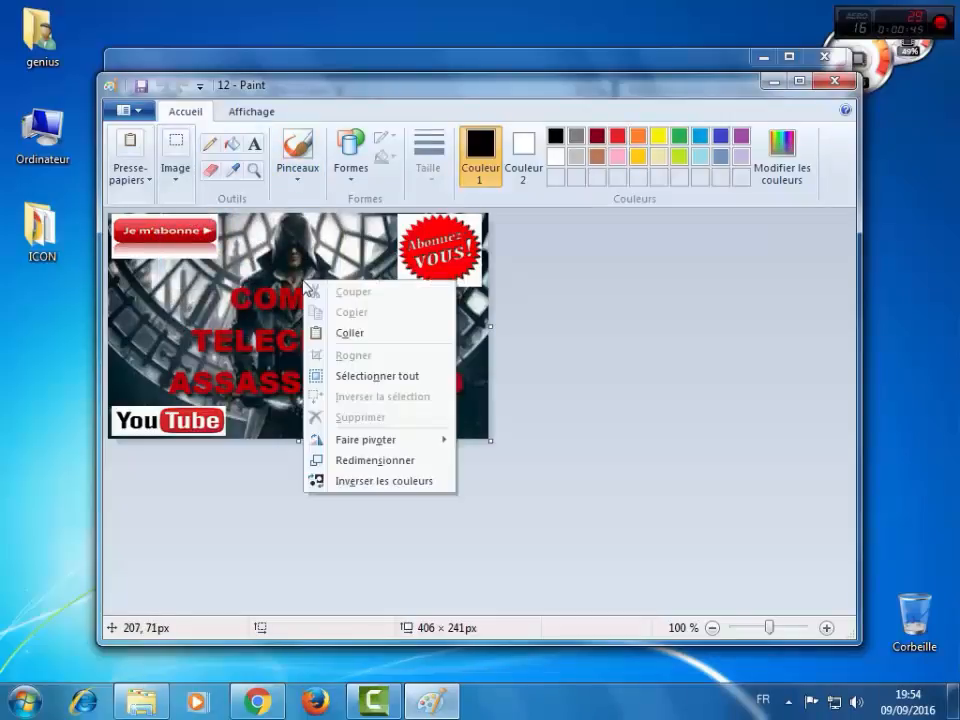
{"action": "left_click", "coordinate": [362, 376]}
{"action": "right_click", "coordinate": [333, 312]}
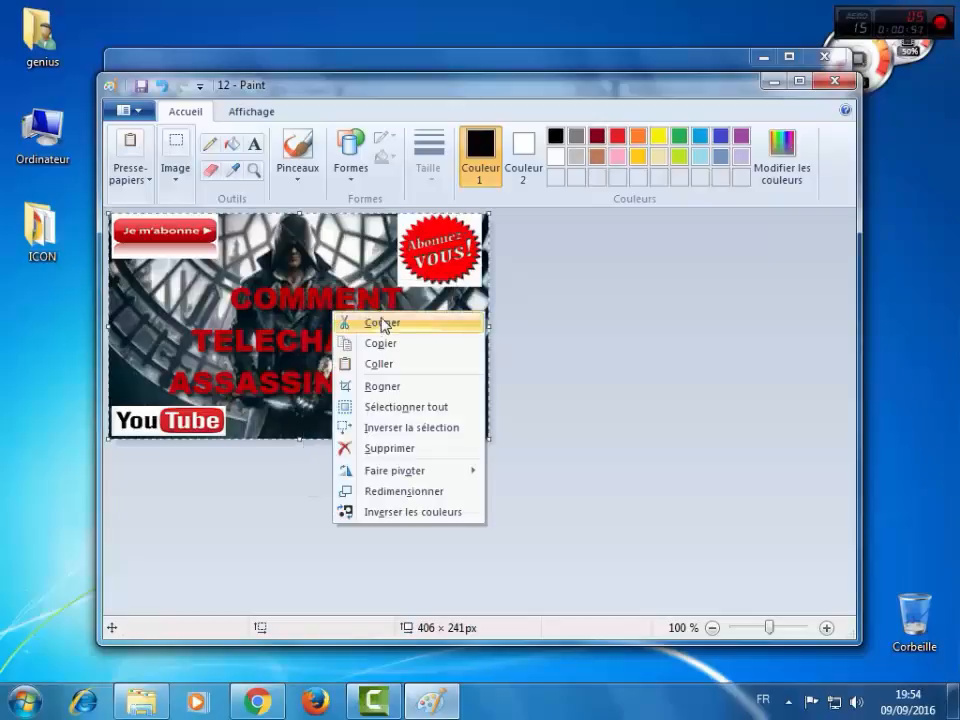
{"action": "left_click", "coordinate": [386, 320]}
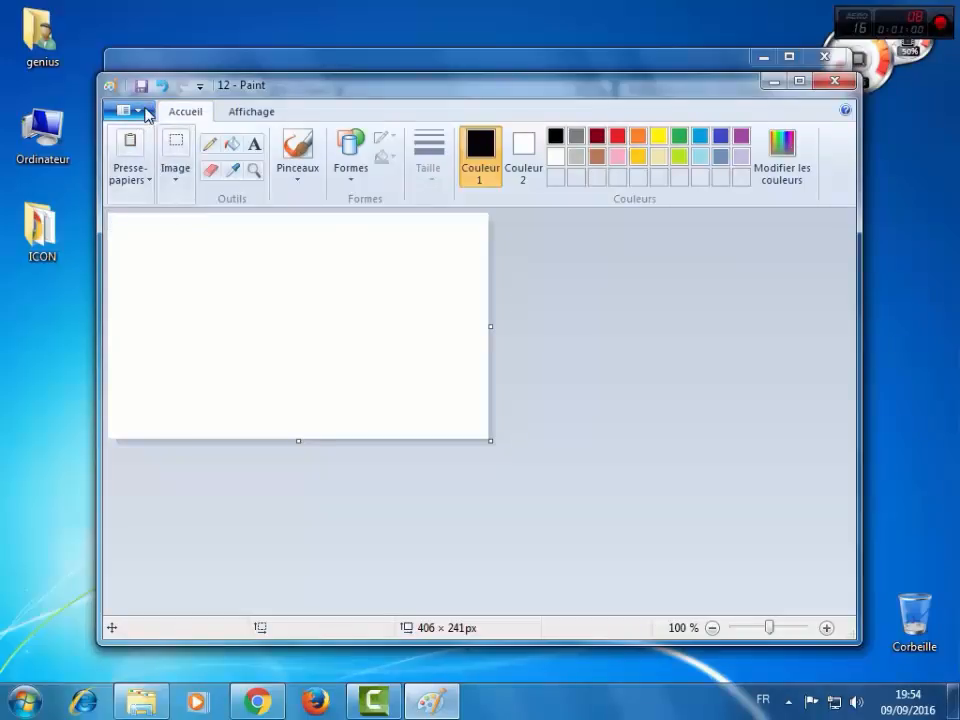
- Save the blank picture 12 under its existing name, then close Paint and the Mes images folder
{"action": "left_click", "coordinate": [145, 113]}
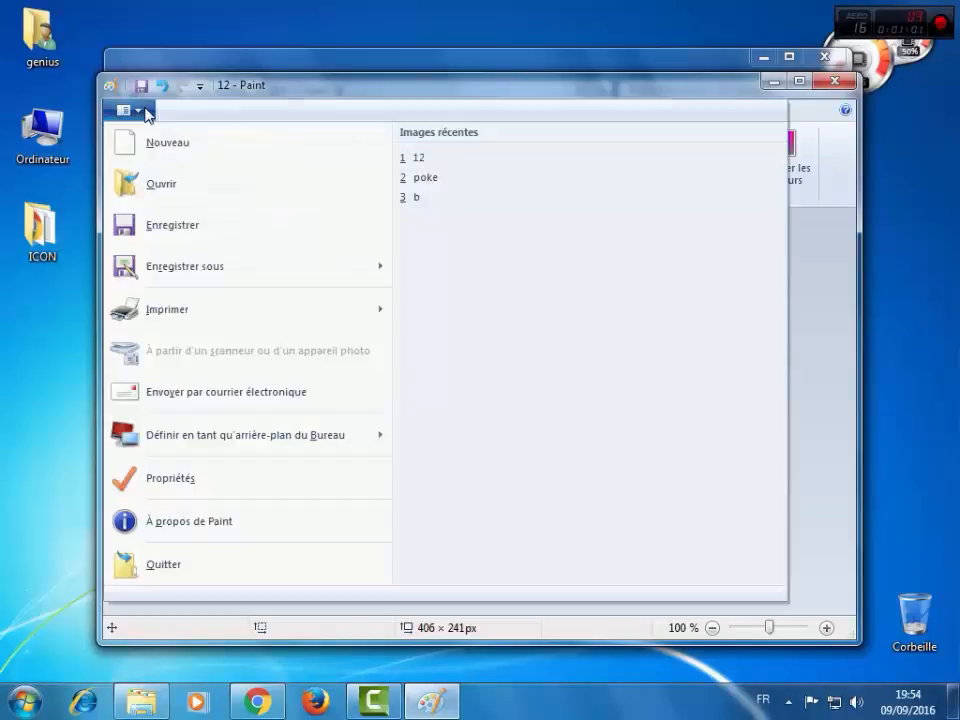
{"action": "left_click", "coordinate": [183, 226]}
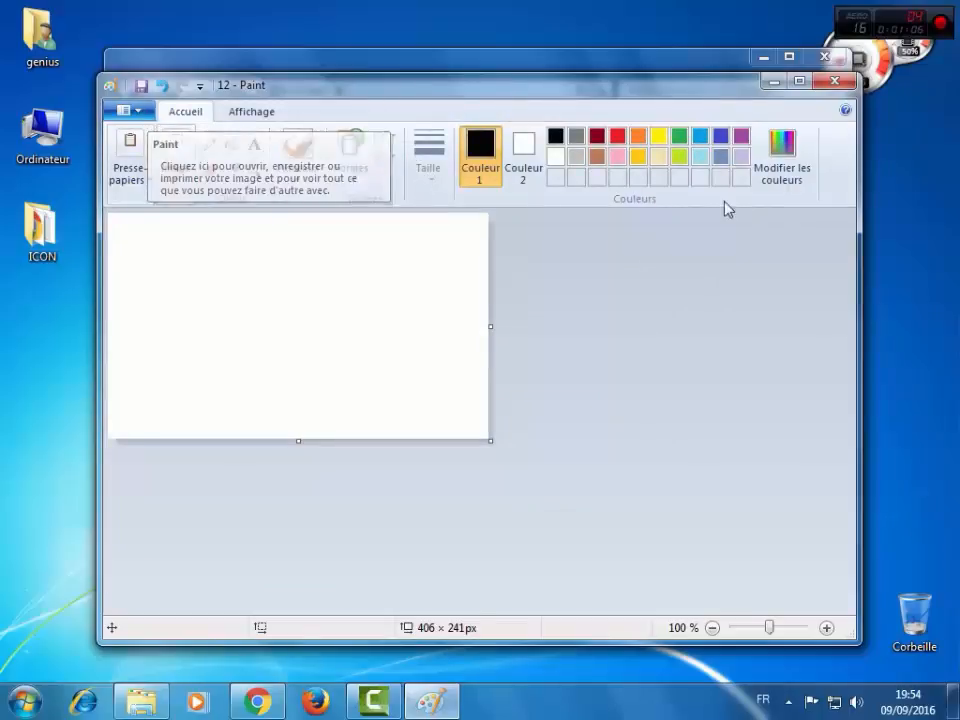
{"action": "left_click", "coordinate": [840, 84]}
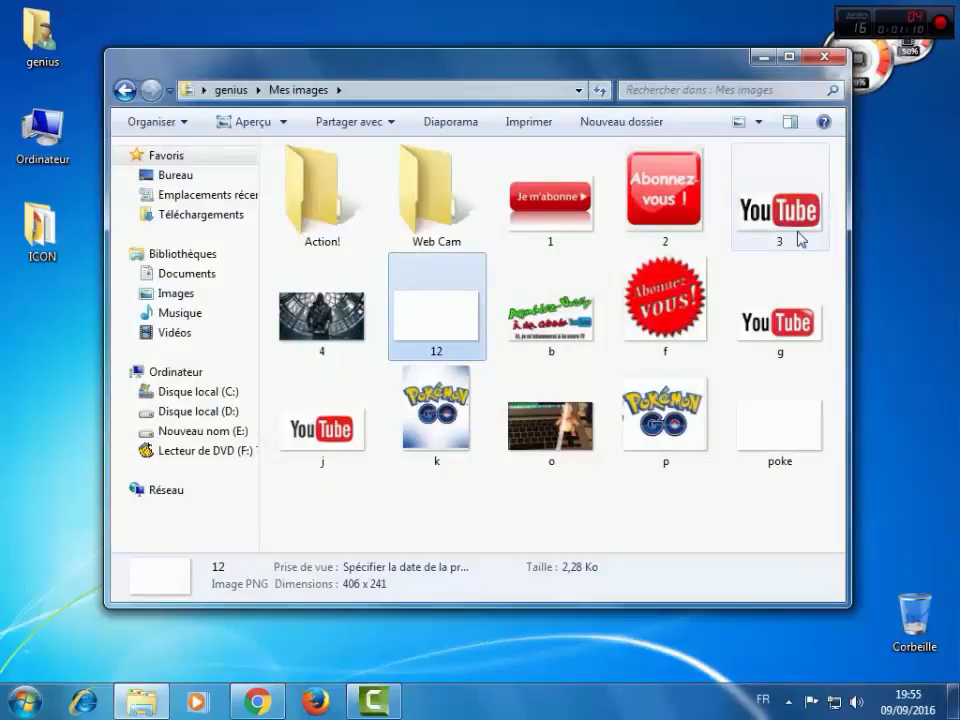
{"action": "left_click", "coordinate": [824, 57]}
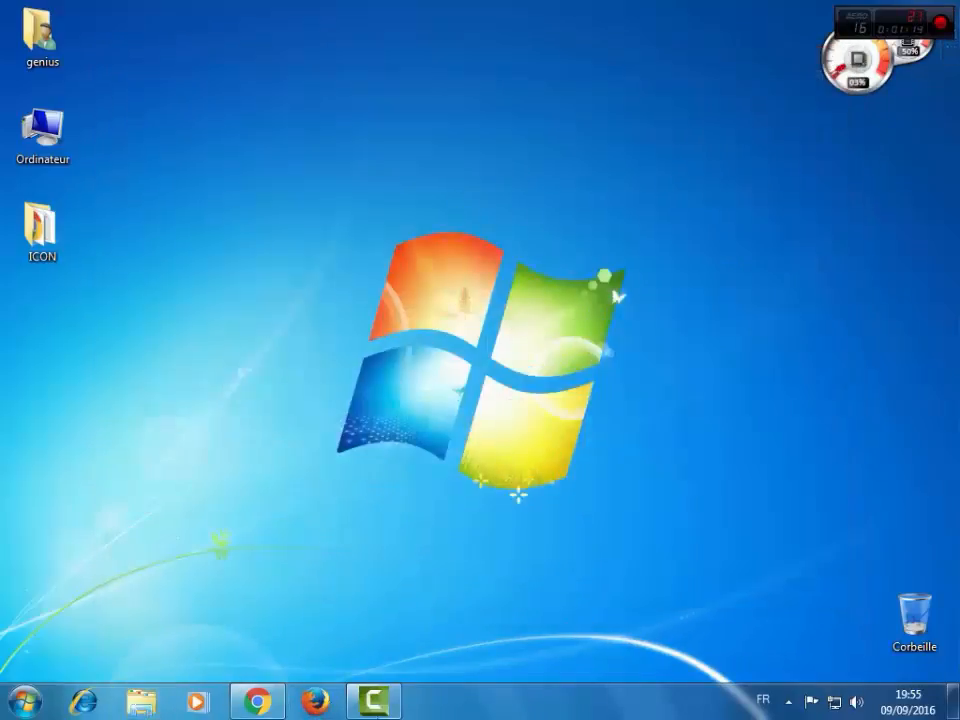
{"action": "left_click", "coordinate": [388, 712]}
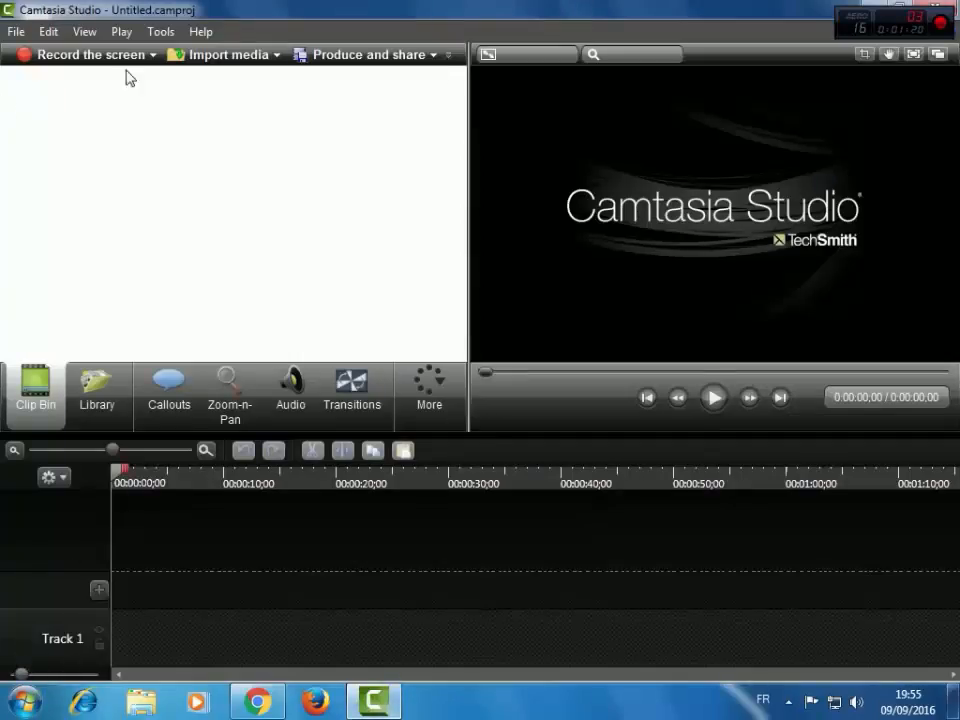
{"action": "left_click", "coordinate": [880, 9]}
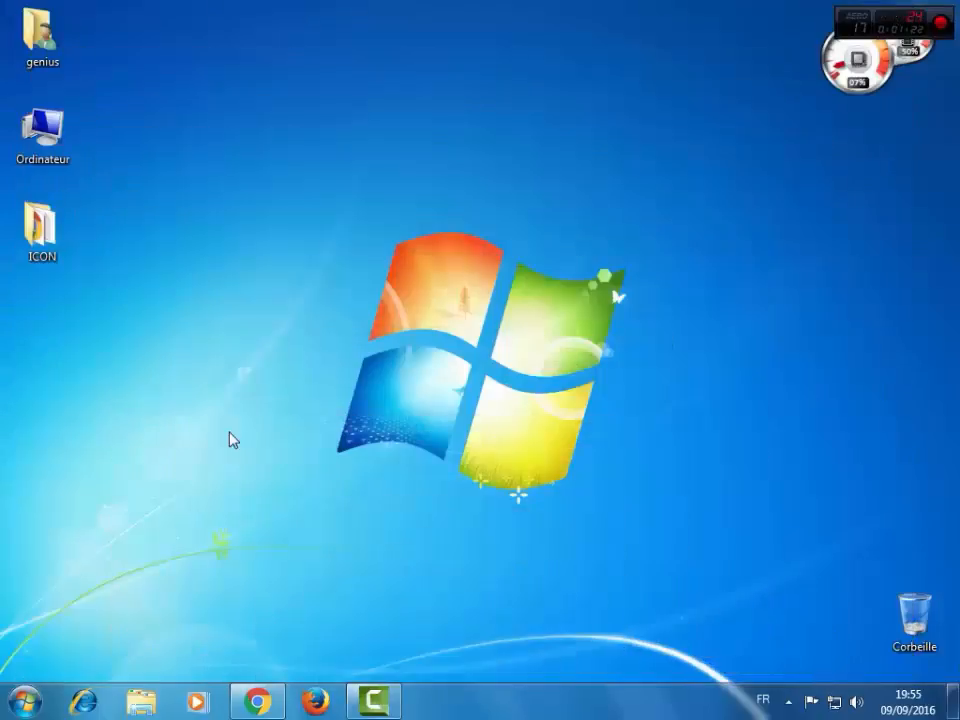
- Switch to Chrome and search Google Images for "abonnez-vous" in a new tab
{"action": "left_click", "coordinate": [248, 707]}
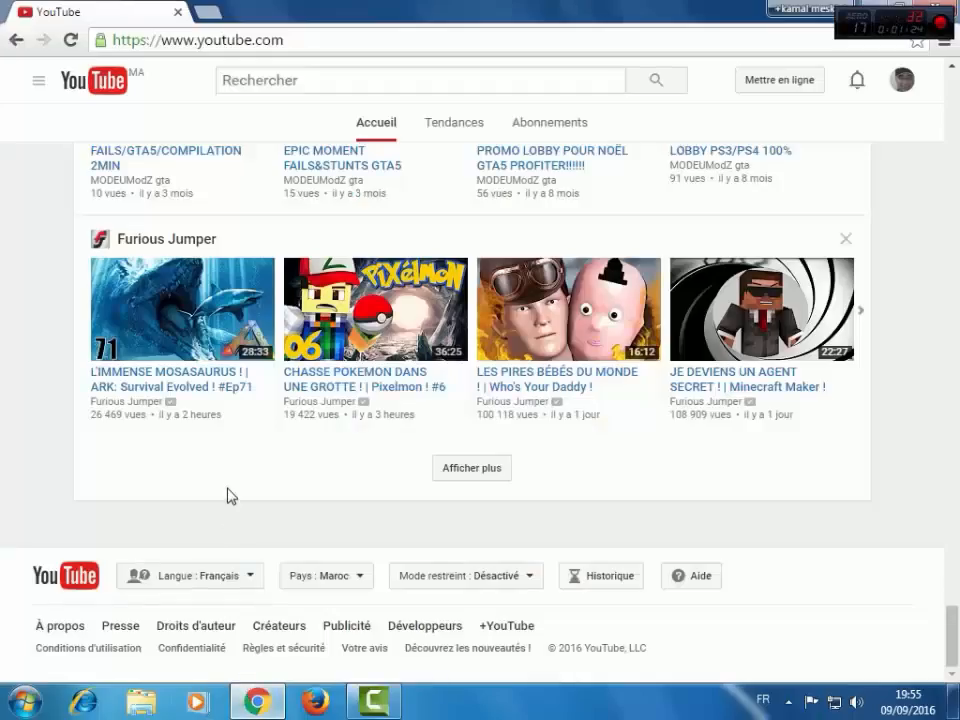
{"action": "left_click", "coordinate": [207, 14]}
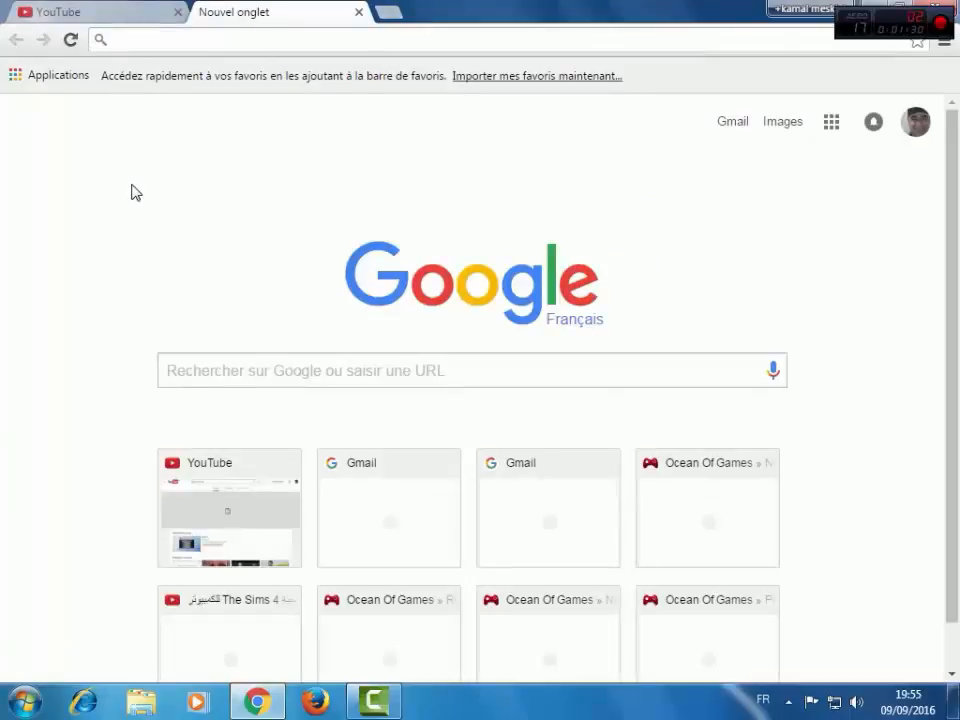
{"action": "type", "text": "A"}
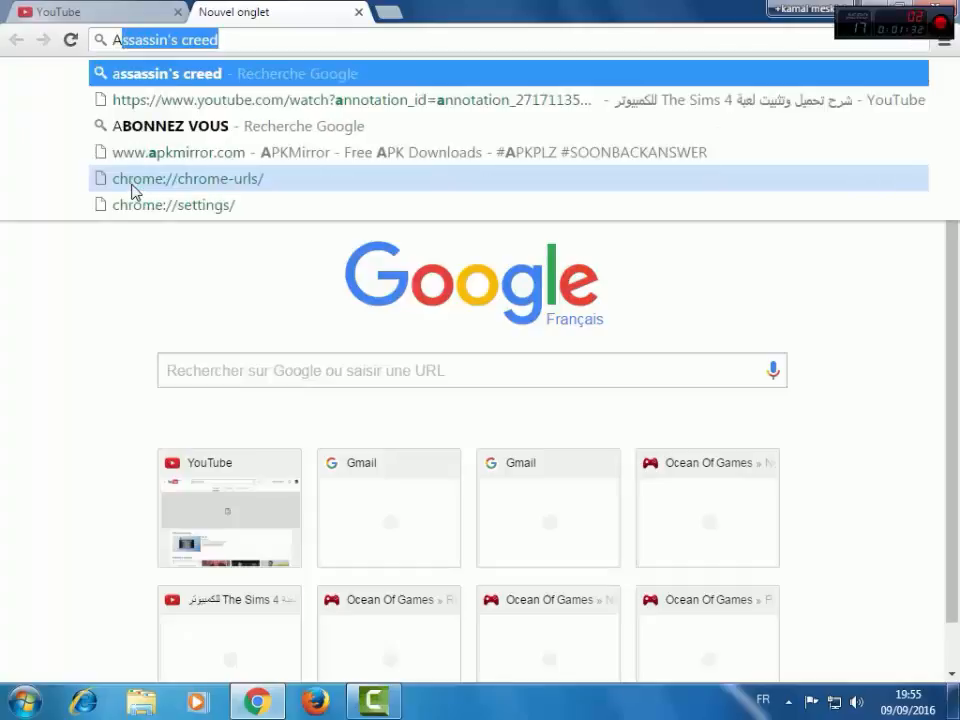
{"action": "type", "text": "BOO"}
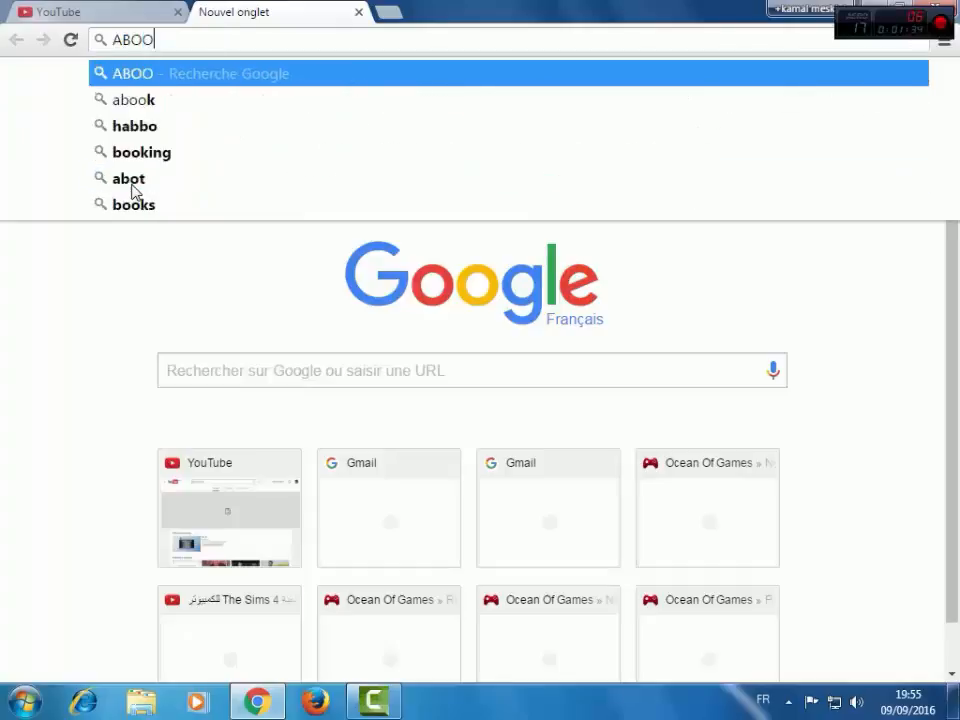
{"action": "key", "text": "BackSpace"}
{"action": "type", "text": "N"}
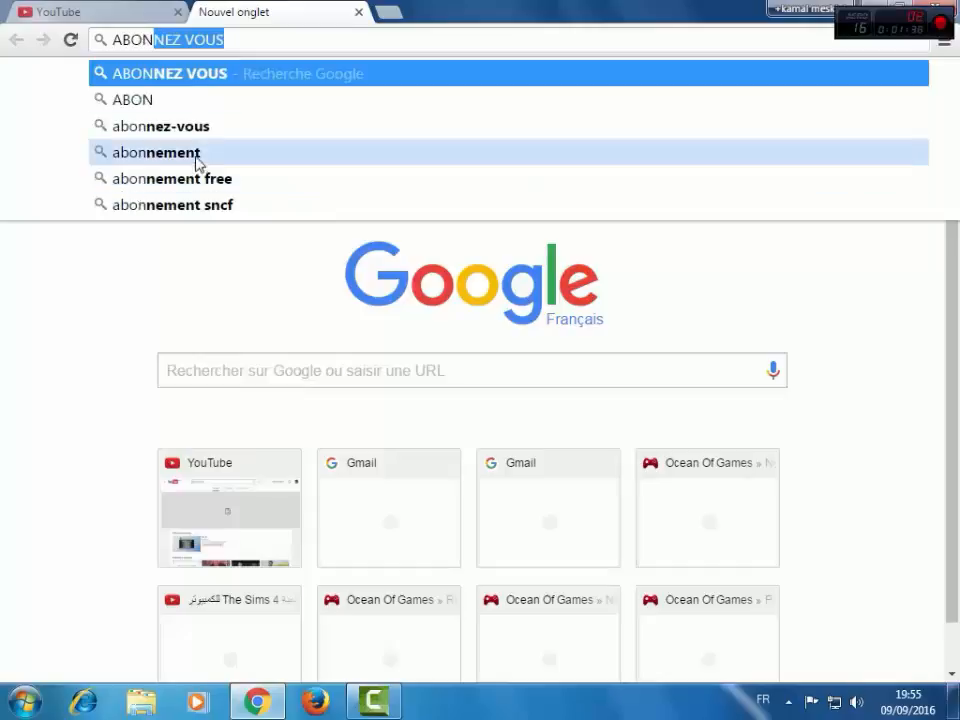
{"action": "left_click", "coordinate": [197, 126]}
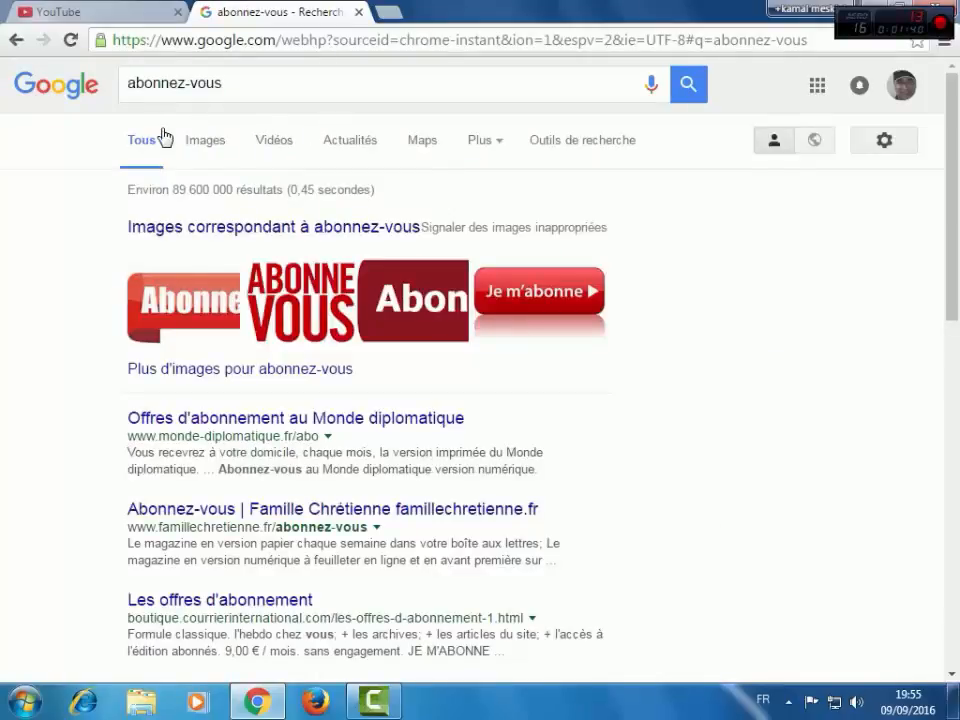
{"action": "left_click", "coordinate": [200, 142]}
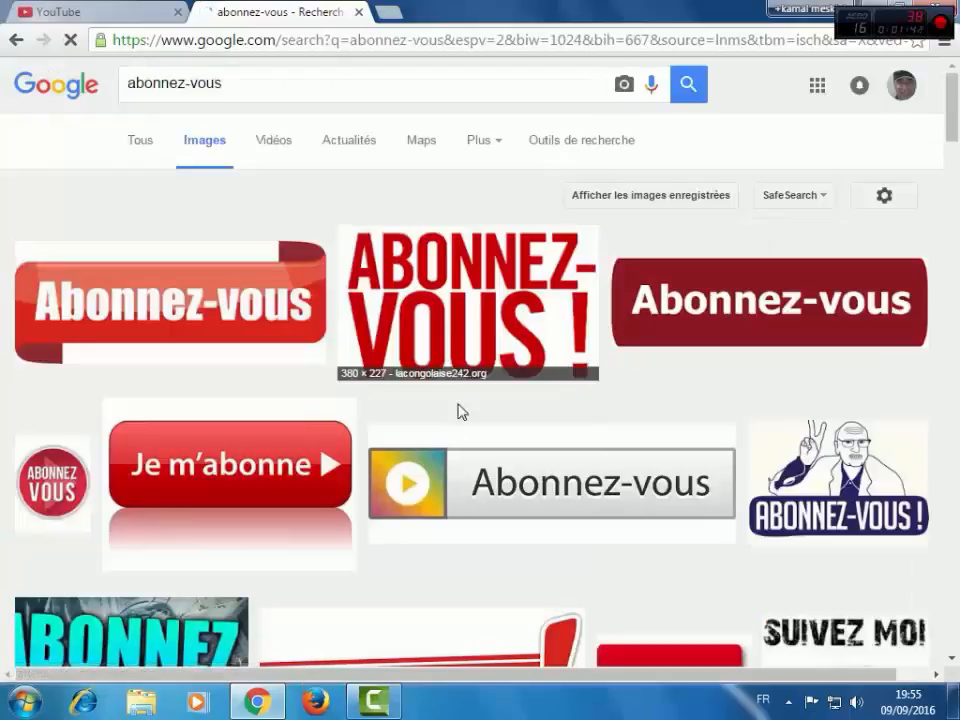
- Capture the yellow ABONNEZ-VOUS banner with the exclamation mark from the image results using Outil Capture
{"action": "scroll", "coordinate": [724, 242], "scroll_direction": "down", "scroll_amount": 2}
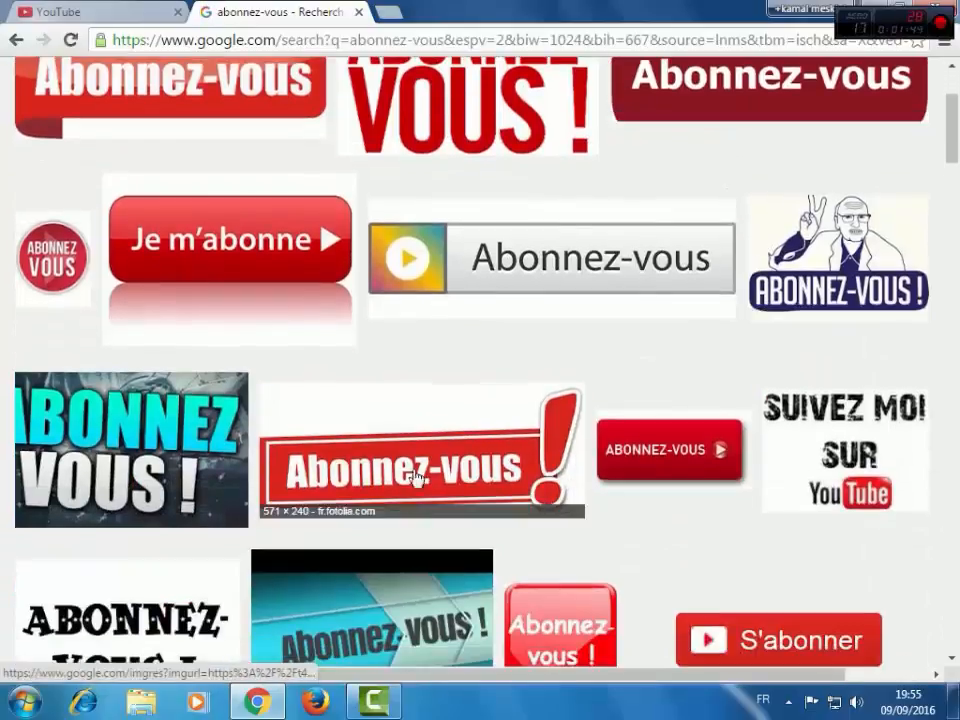
{"action": "scroll", "coordinate": [502, 350], "scroll_direction": "down", "scroll_amount": 3}
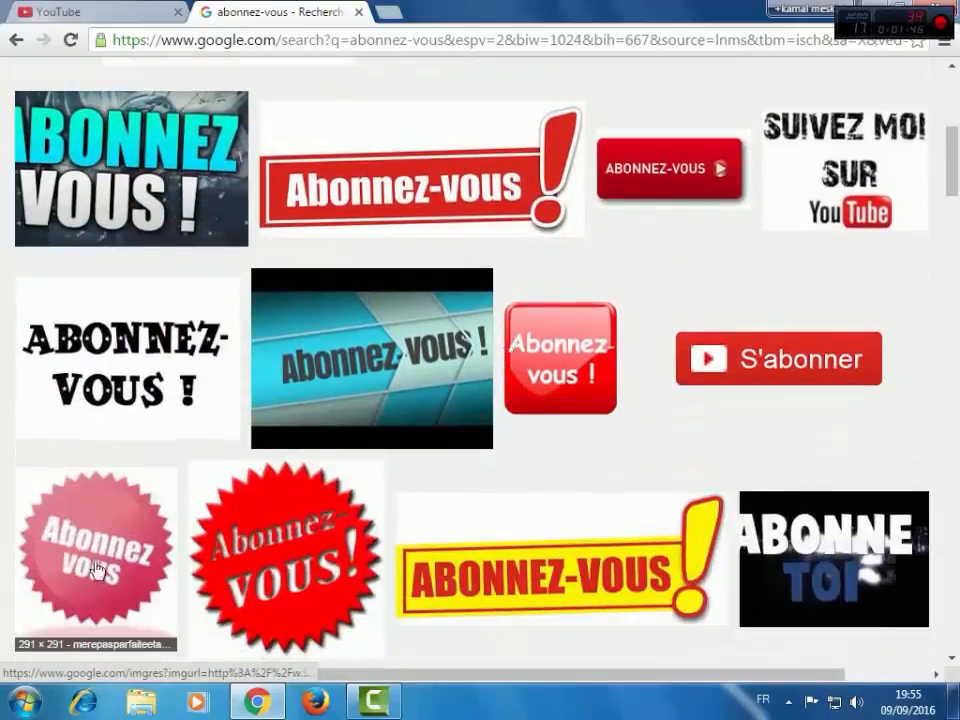
{"action": "left_click", "coordinate": [22, 697]}
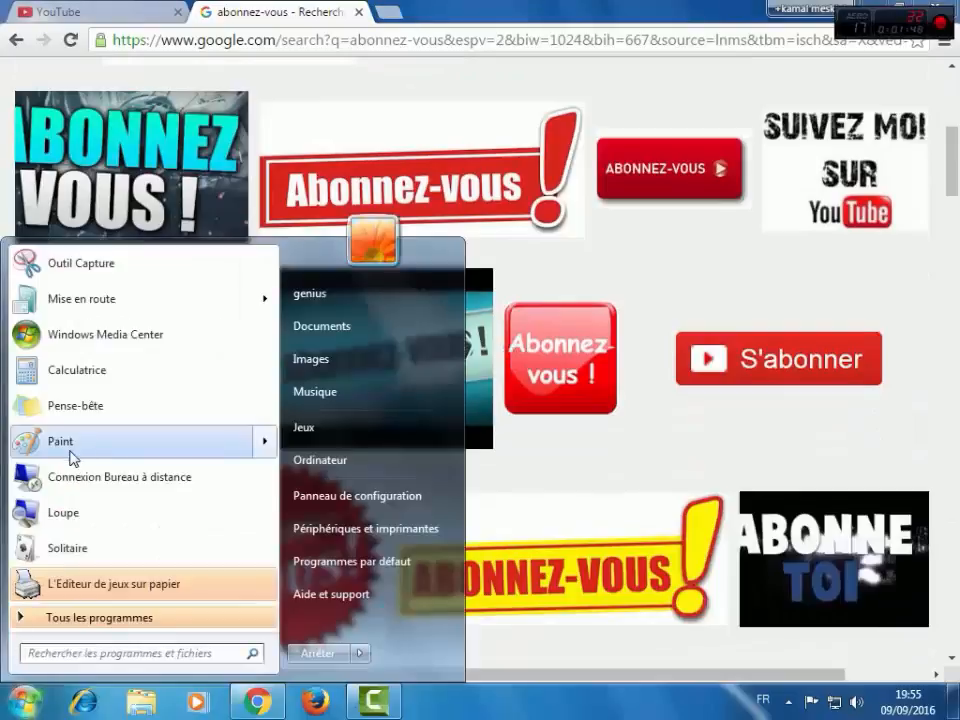
{"action": "left_click", "coordinate": [70, 279]}
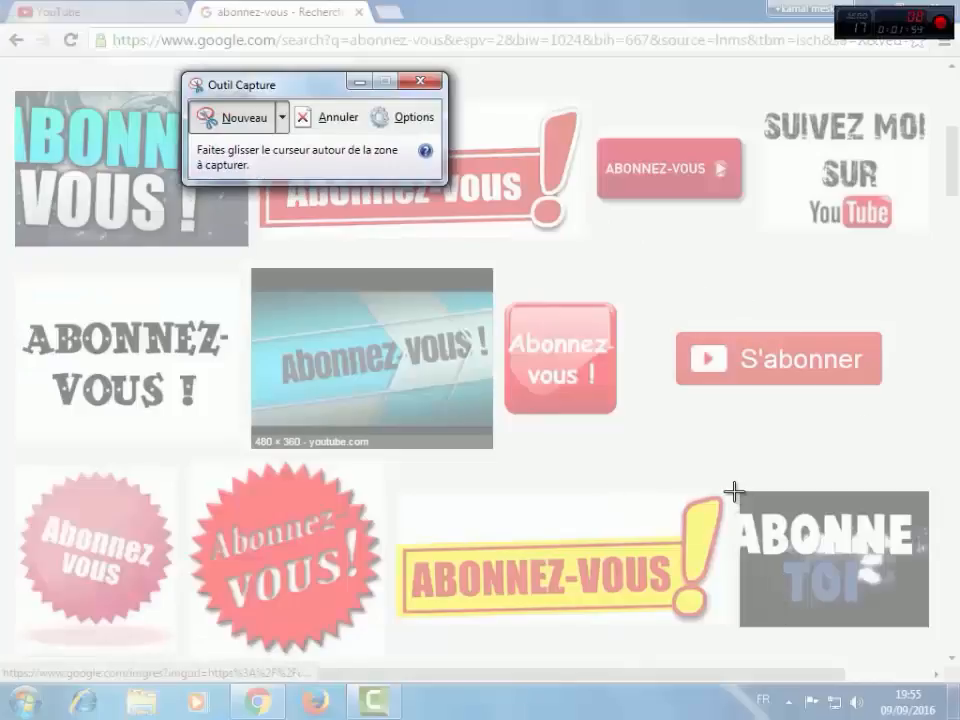
{"action": "left_click_drag", "start_coordinate": [734, 491], "coordinate": [383, 653]}
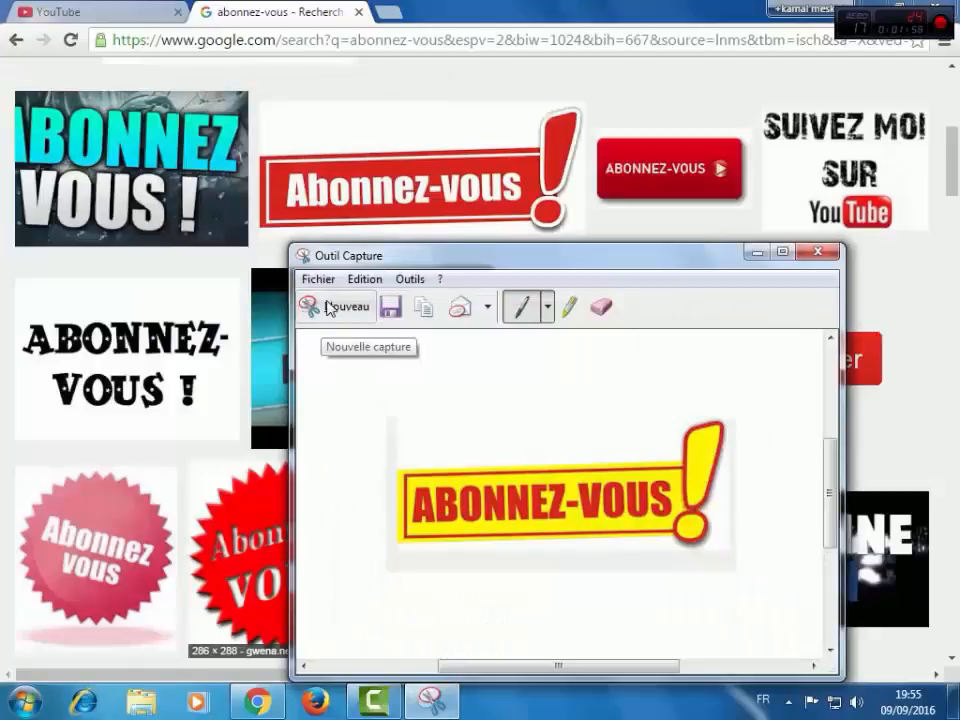
{"action": "left_click", "coordinate": [326, 283]}
{"action": "mouse_move", "coordinate": [410, 280]}
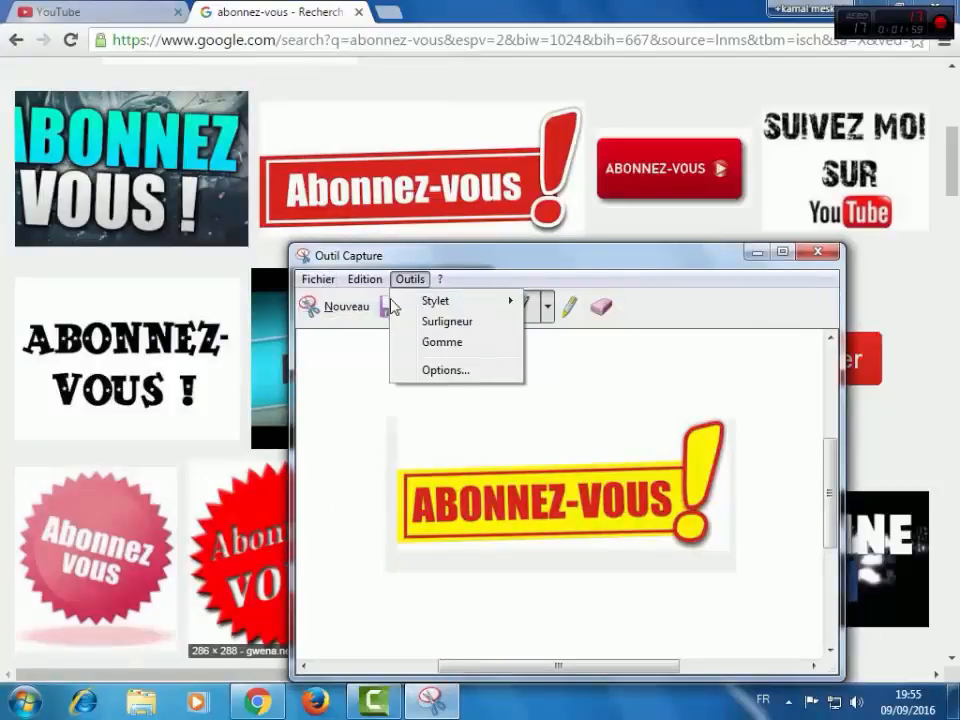
- Save the yellow ABONNEZ-VOUS capture as the PNG file 123 in the Images library
{"action": "mouse_move", "coordinate": [318, 280]}
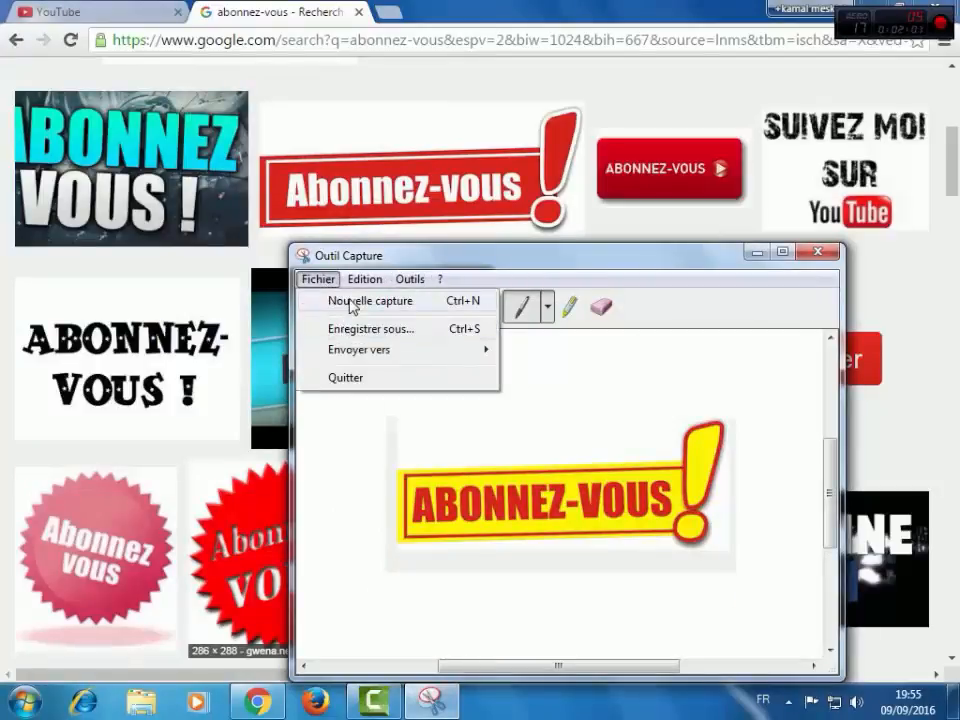
{"action": "left_click", "coordinate": [343, 336]}
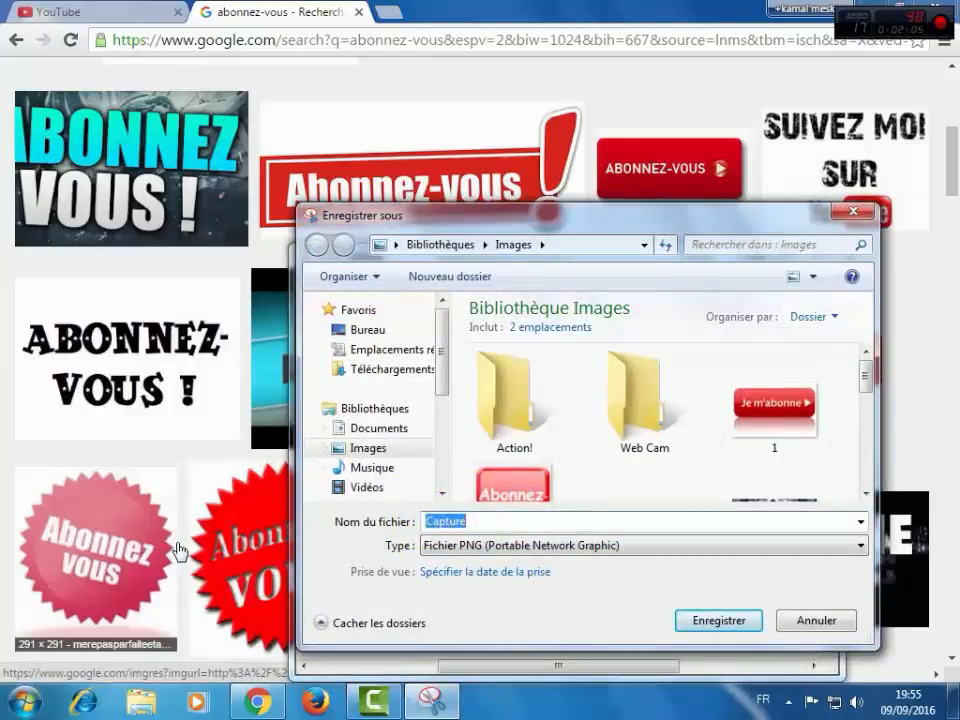
{"action": "type", "text": "123"}
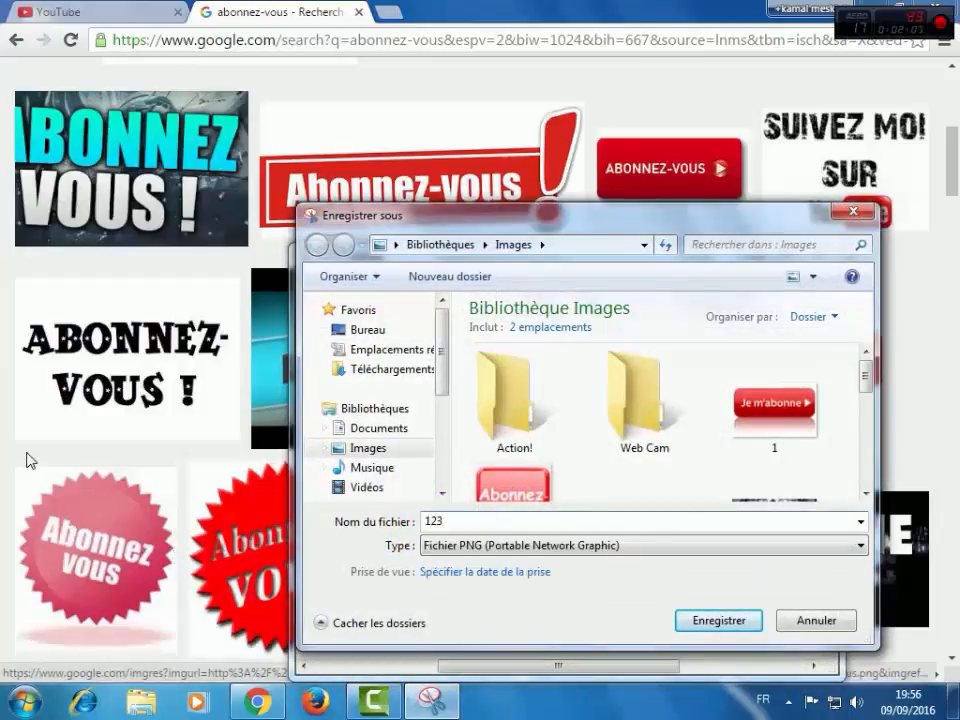
{"action": "left_click", "coordinate": [716, 620]}
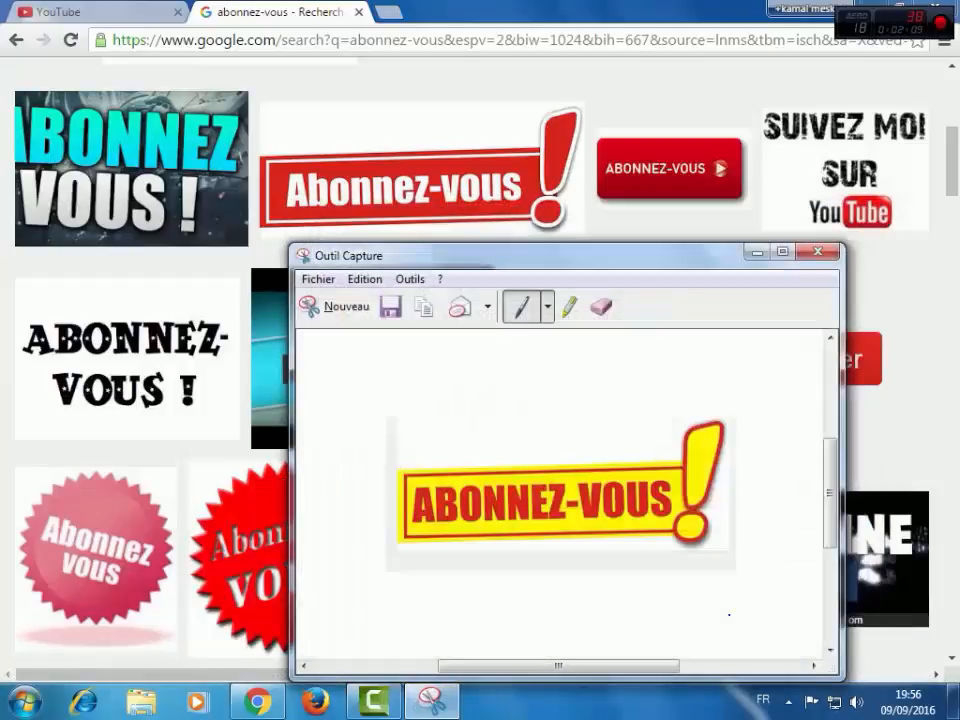
- Find the blue "Abonnez Vous!" banner further down the image results and capture it with a freshly started Outil Capture
{"action": "left_click", "coordinate": [465, 98]}
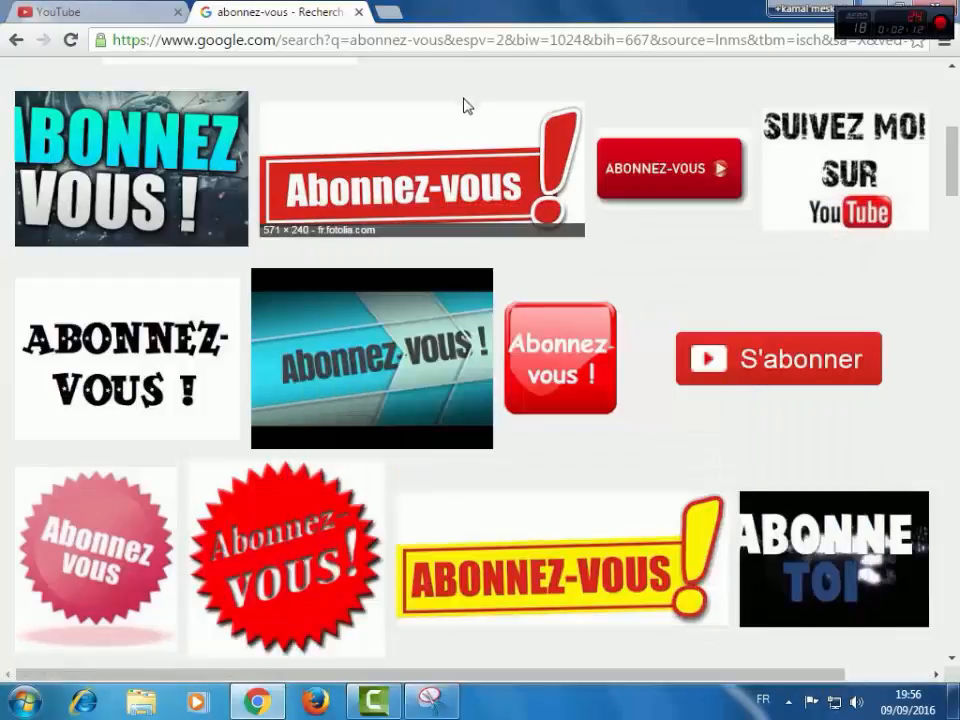
{"action": "scroll", "coordinate": [836, 284], "scroll_direction": "down", "scroll_amount": 2}
{"action": "scroll", "coordinate": [836, 284], "scroll_direction": "down", "scroll_amount": 4}
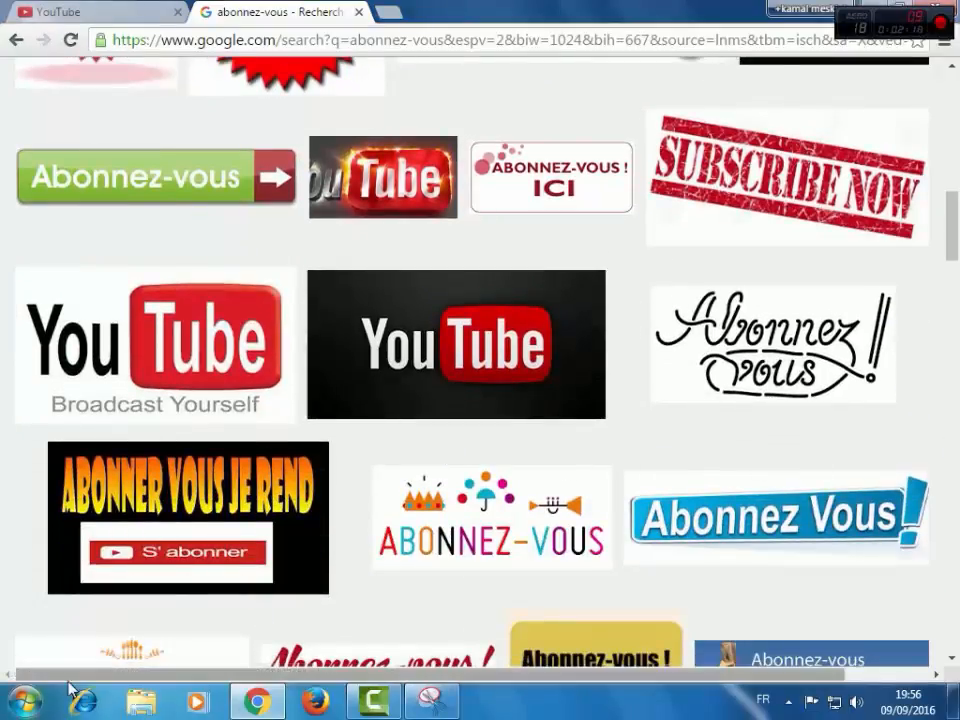
{"action": "left_click", "coordinate": [26, 702]}
{"action": "left_click", "coordinate": [62, 266]}
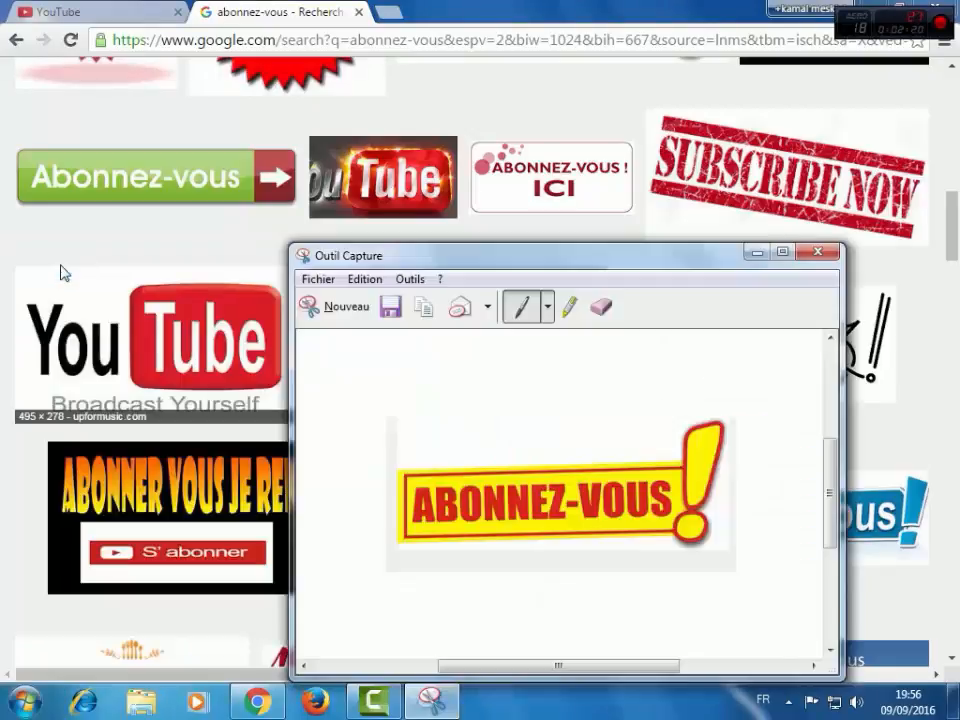
{"action": "left_click", "coordinate": [816, 254]}
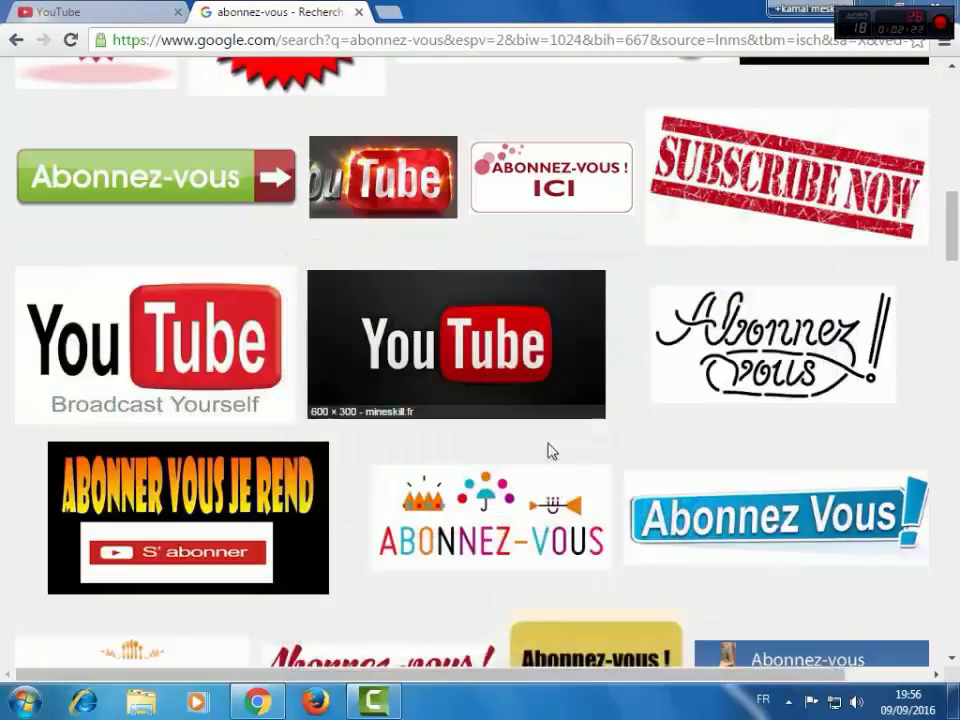
{"action": "left_click", "coordinate": [18, 697]}
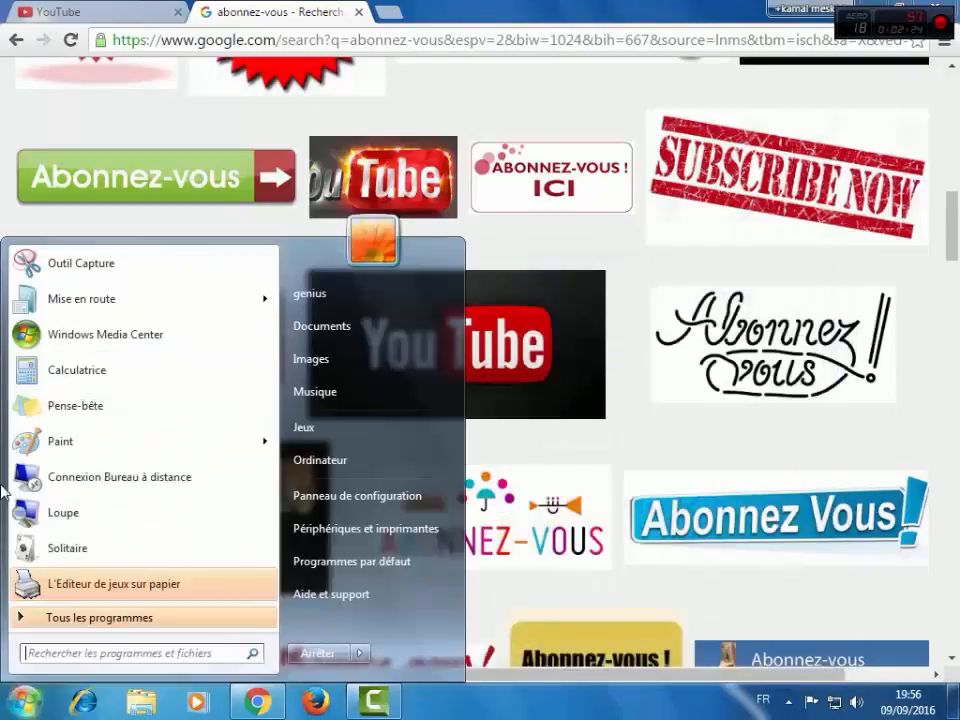
{"action": "left_click", "coordinate": [79, 260]}
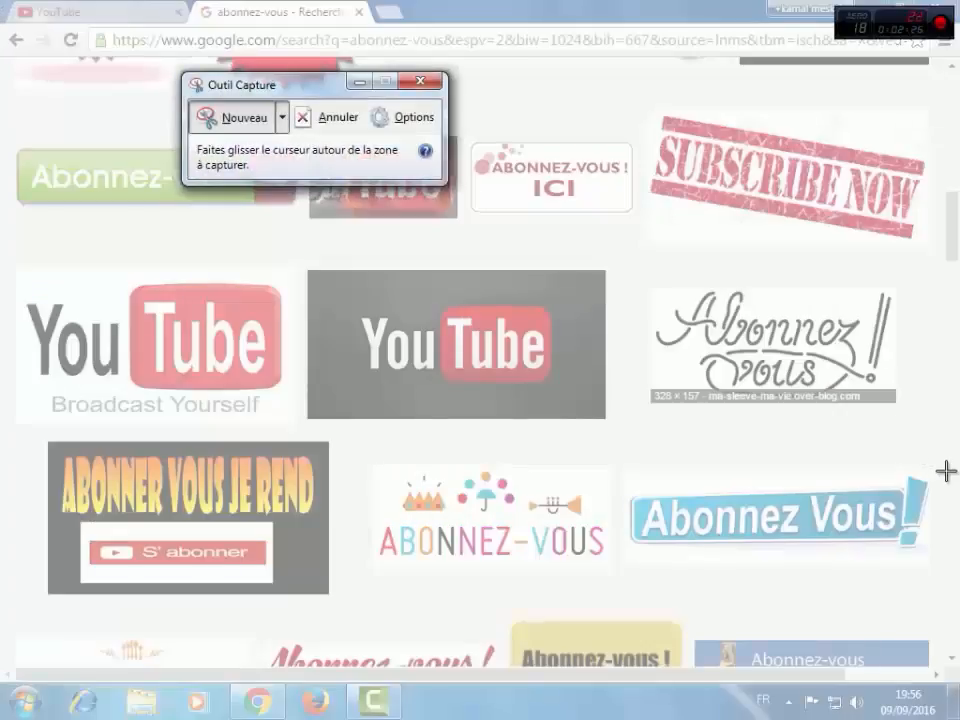
{"action": "left_click_drag", "start_coordinate": [942, 457], "coordinate": [627, 569]}
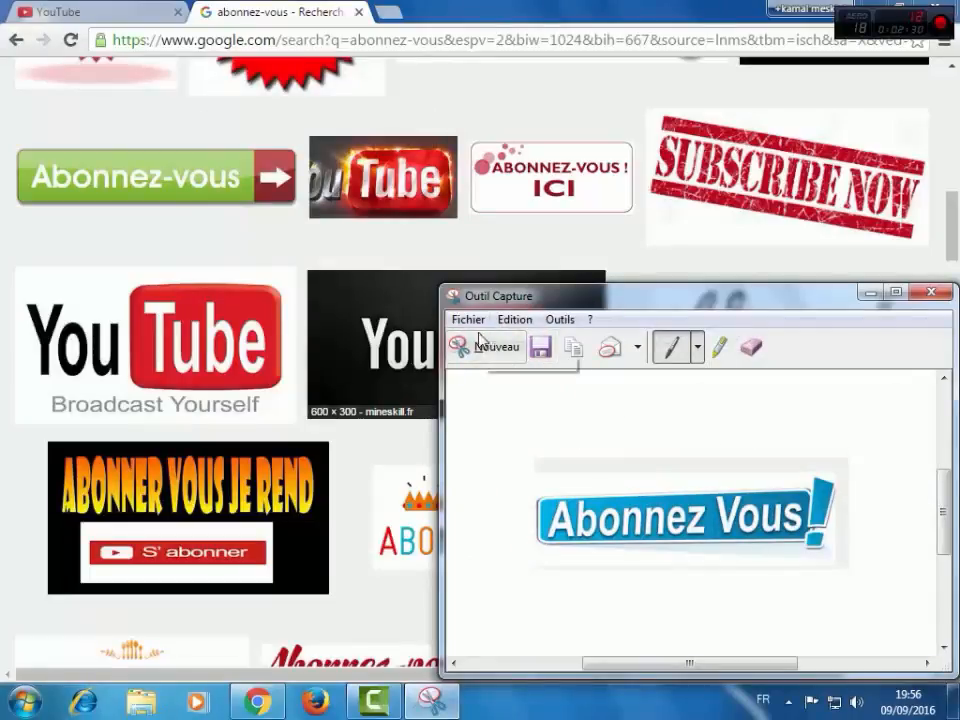
- Save the blue banner capture as PNG file 1234 in the Images library without replacing file 3, then close Outil Capture
{"action": "left_click", "coordinate": [466, 319]}
{"action": "left_click", "coordinate": [510, 375]}
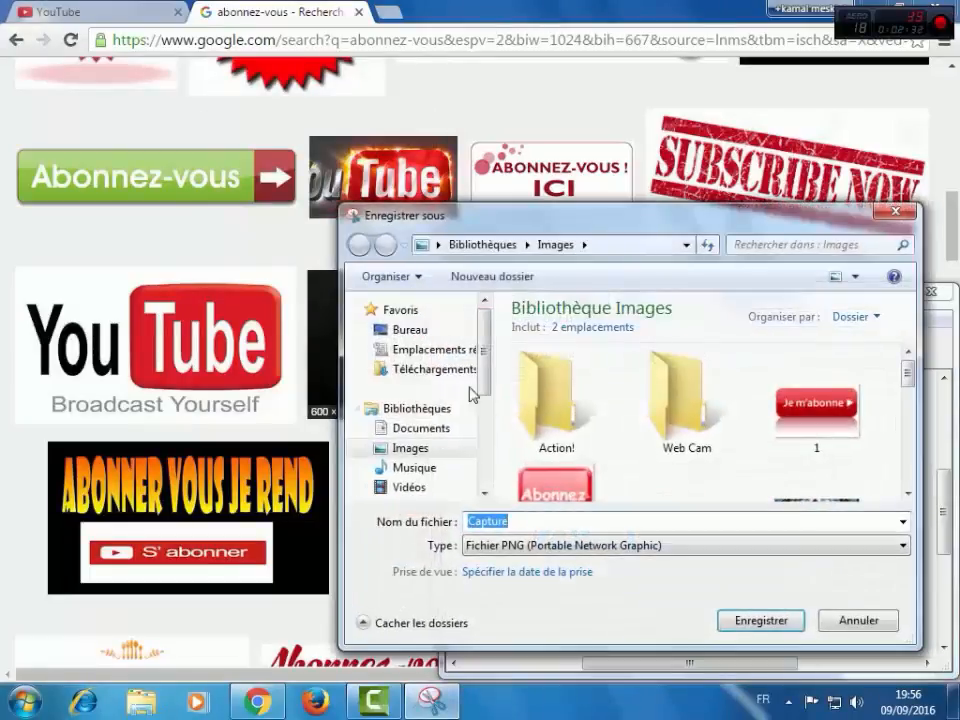
{"action": "type", "text": "3"}
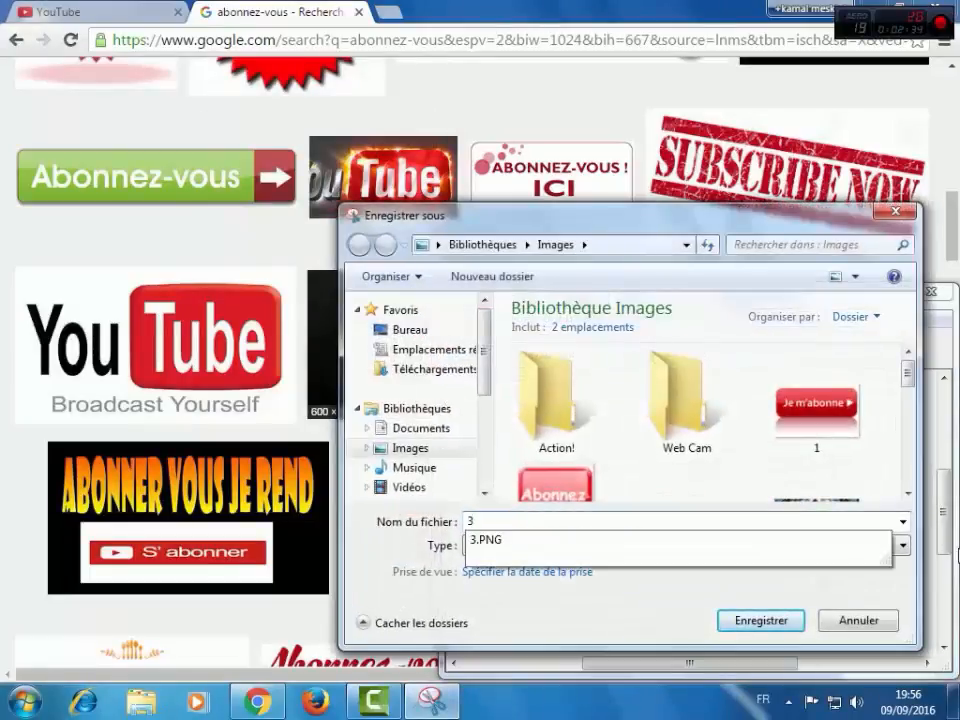
{"action": "left_click", "coordinate": [740, 620]}
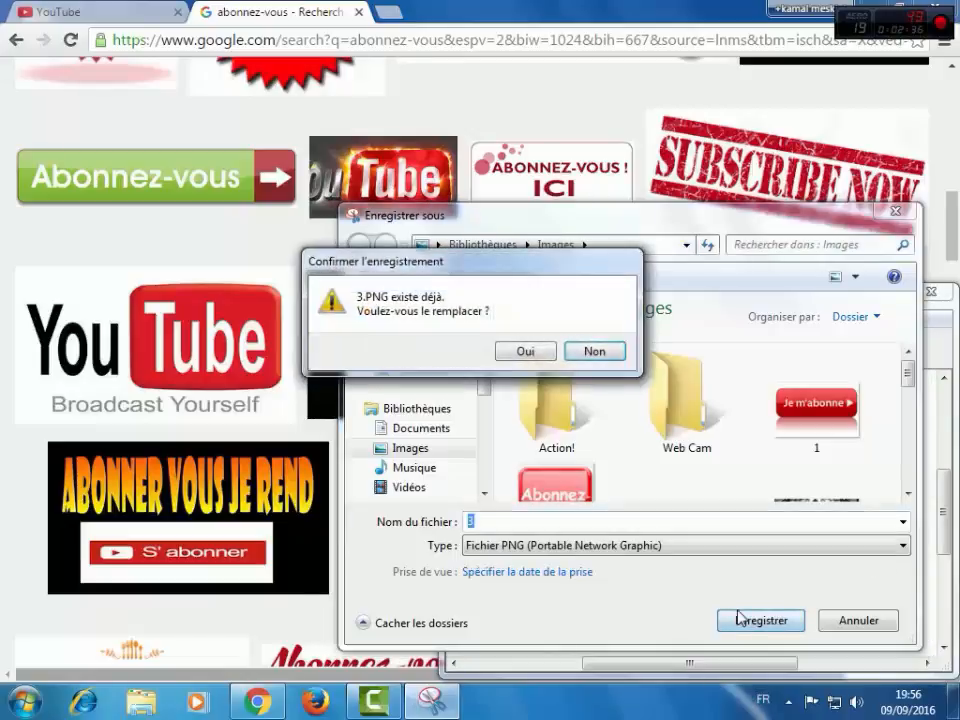
{"action": "left_click", "coordinate": [594, 352]}
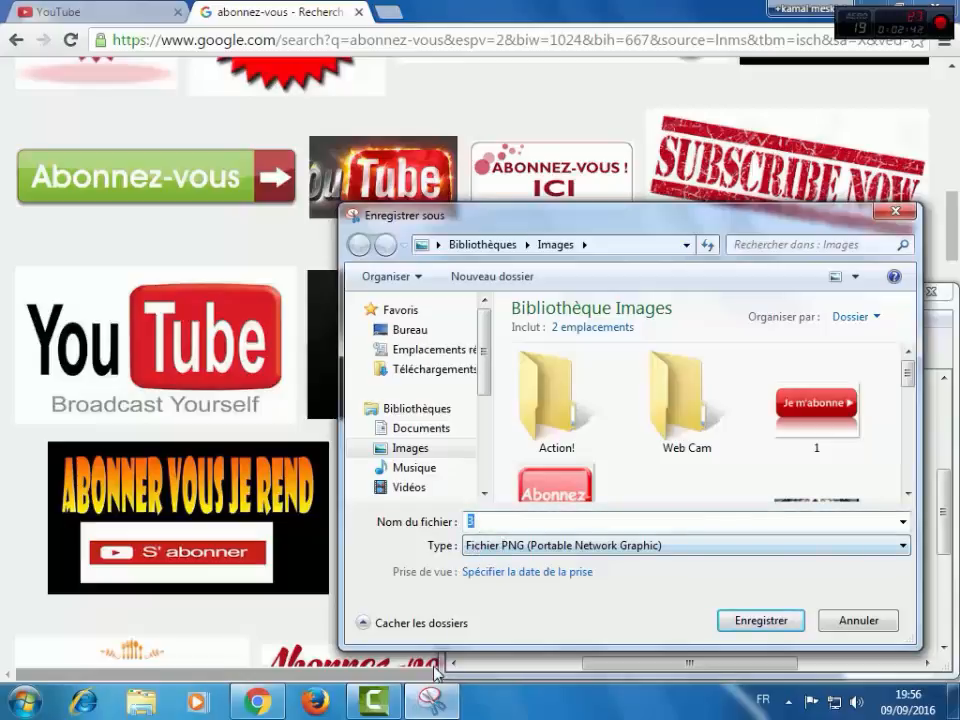
{"action": "type", "text": "1234"}
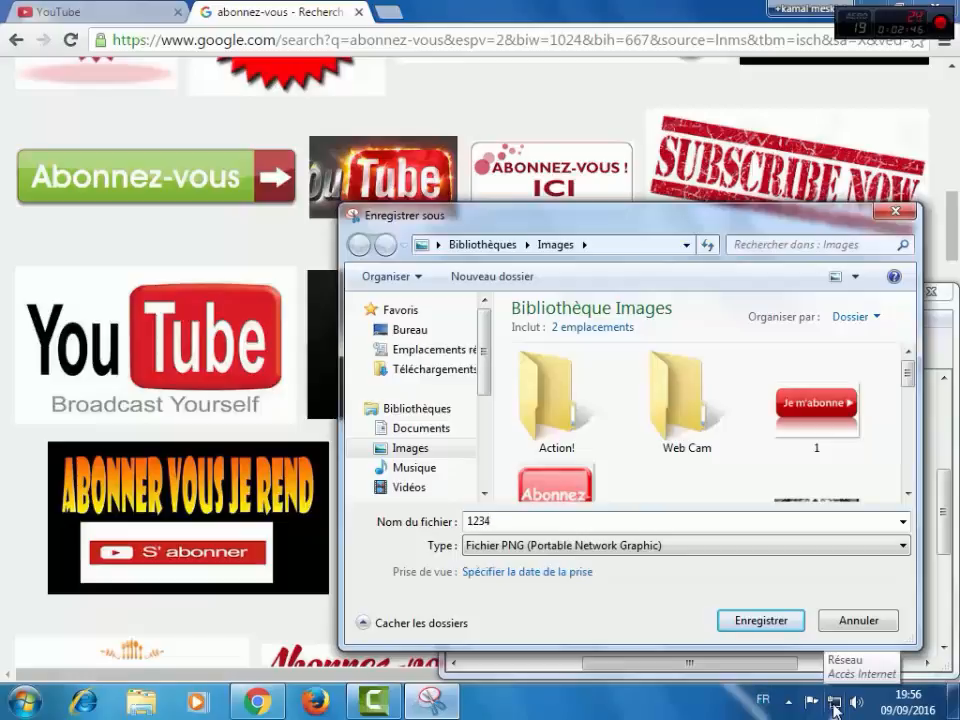
{"action": "left_click", "coordinate": [759, 630]}
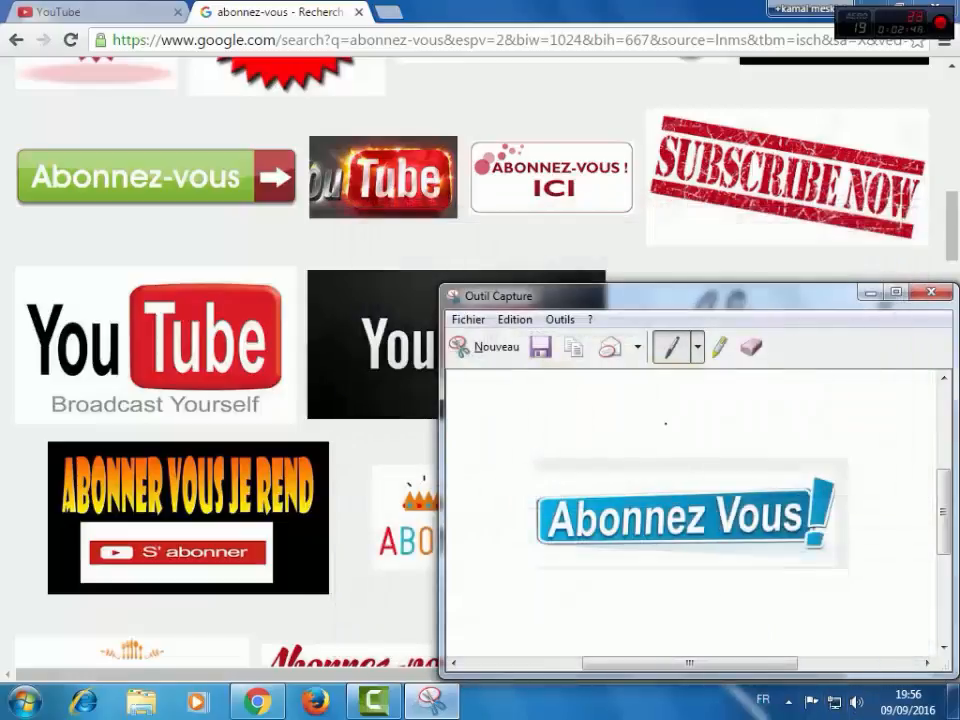
{"action": "left_click", "coordinate": [931, 292]}
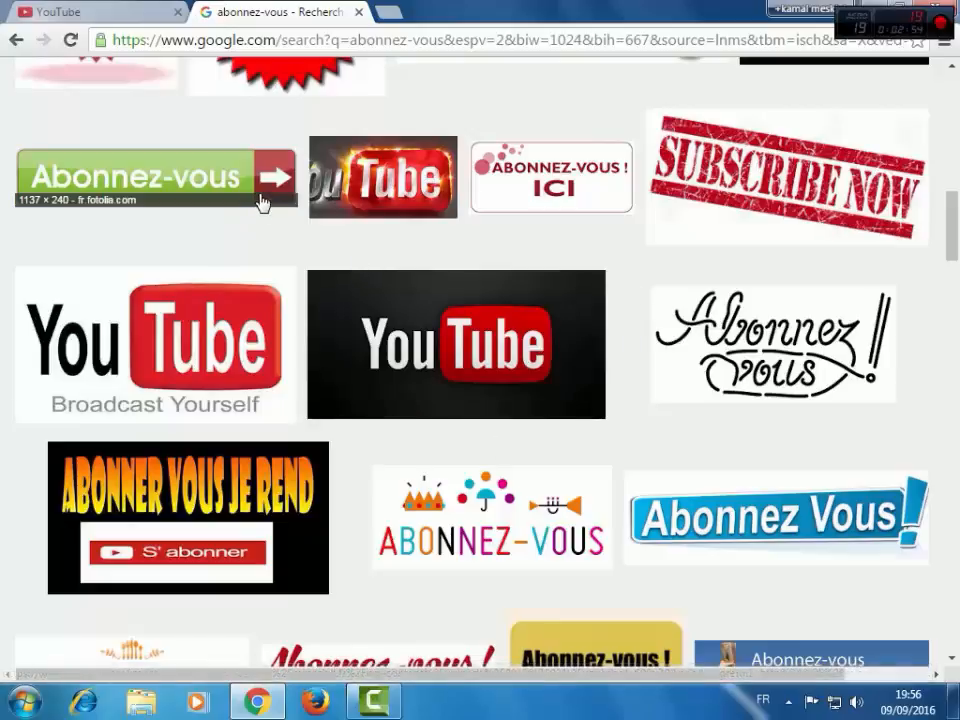
- Look through the remaining banners, close the abonnez-vous results and search Google Images for "assassin's creed" in a new tab
{"action": "scroll", "coordinate": [250, 439], "scroll_direction": "down", "scroll_amount": 2}
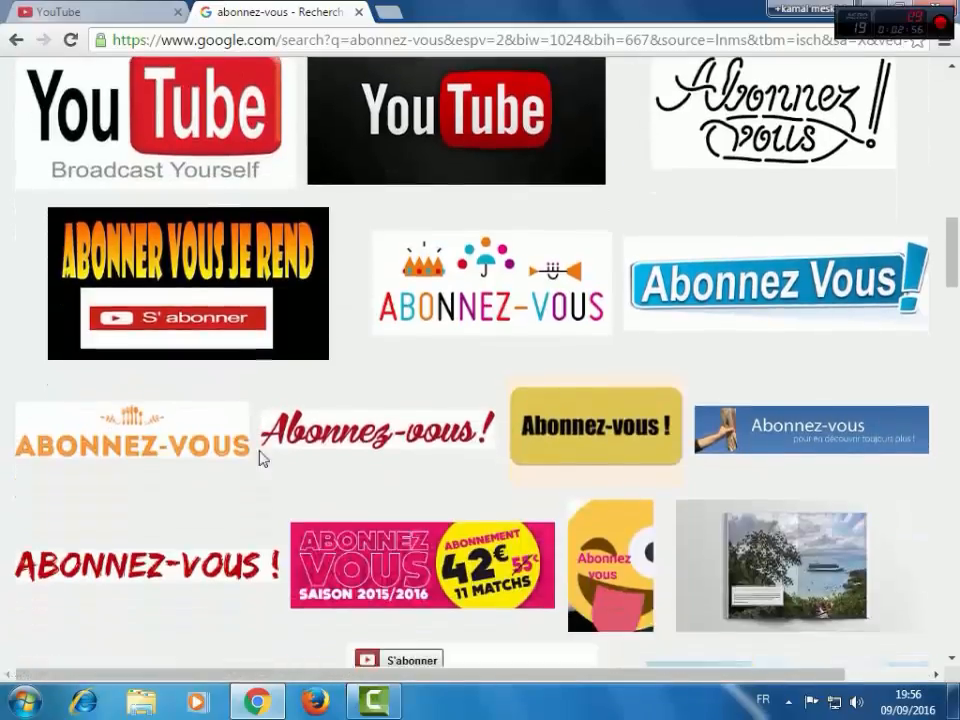
{"action": "scroll", "coordinate": [262, 460], "scroll_direction": "down", "scroll_amount": 2}
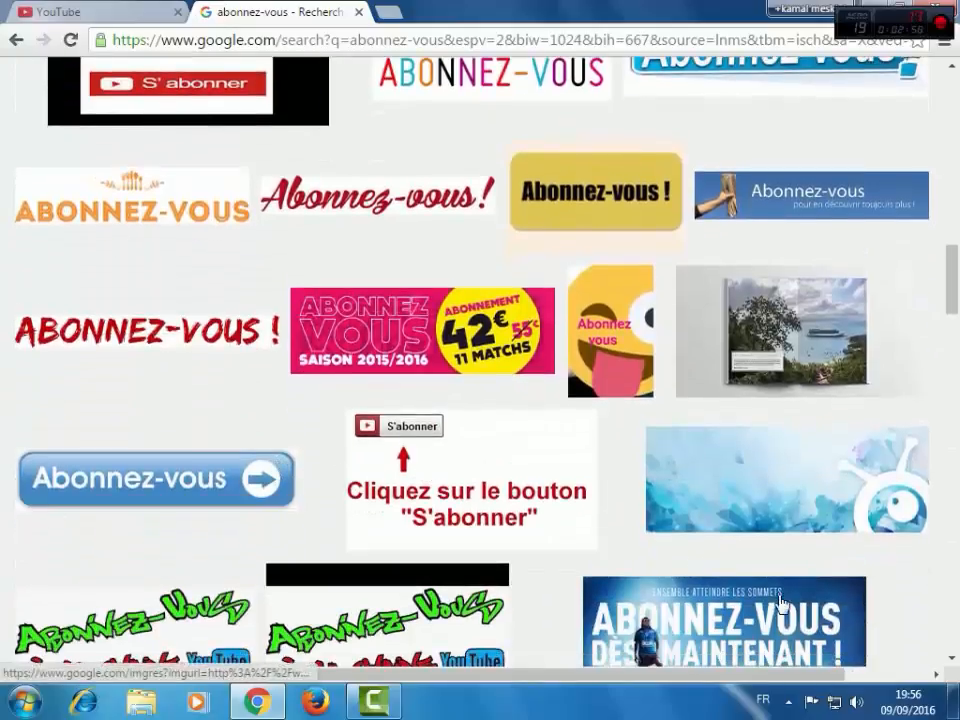
{"action": "scroll", "coordinate": [781, 603], "scroll_direction": "down", "scroll_amount": 3}
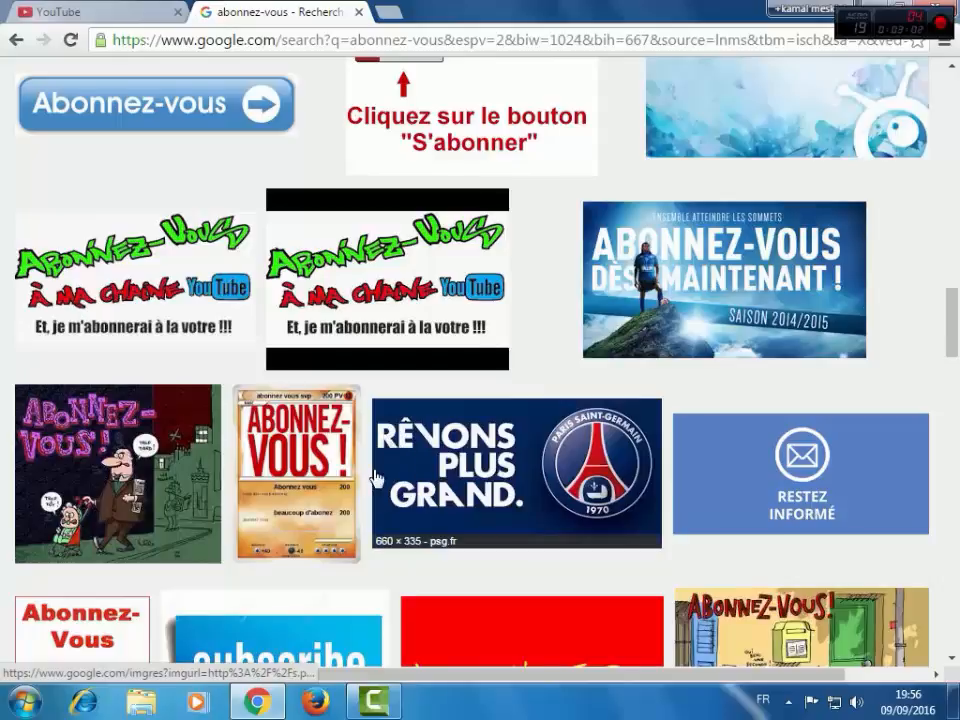
{"action": "scroll", "coordinate": [375, 476], "scroll_direction": "down", "scroll_amount": 1}
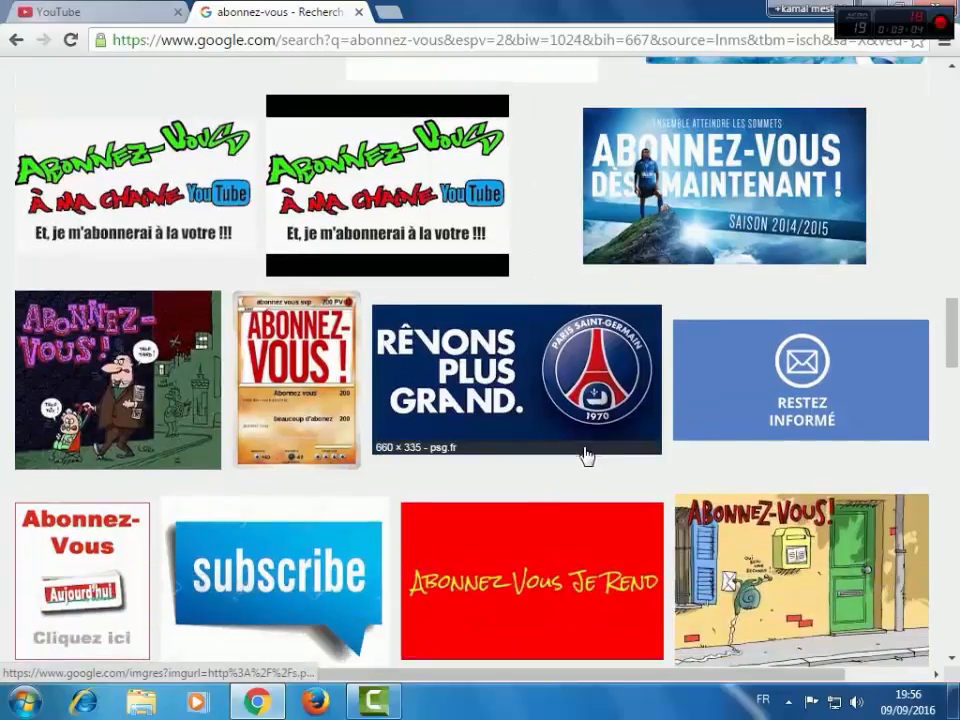
{"action": "scroll", "coordinate": [576, 439], "scroll_direction": "up", "scroll_amount": 8}
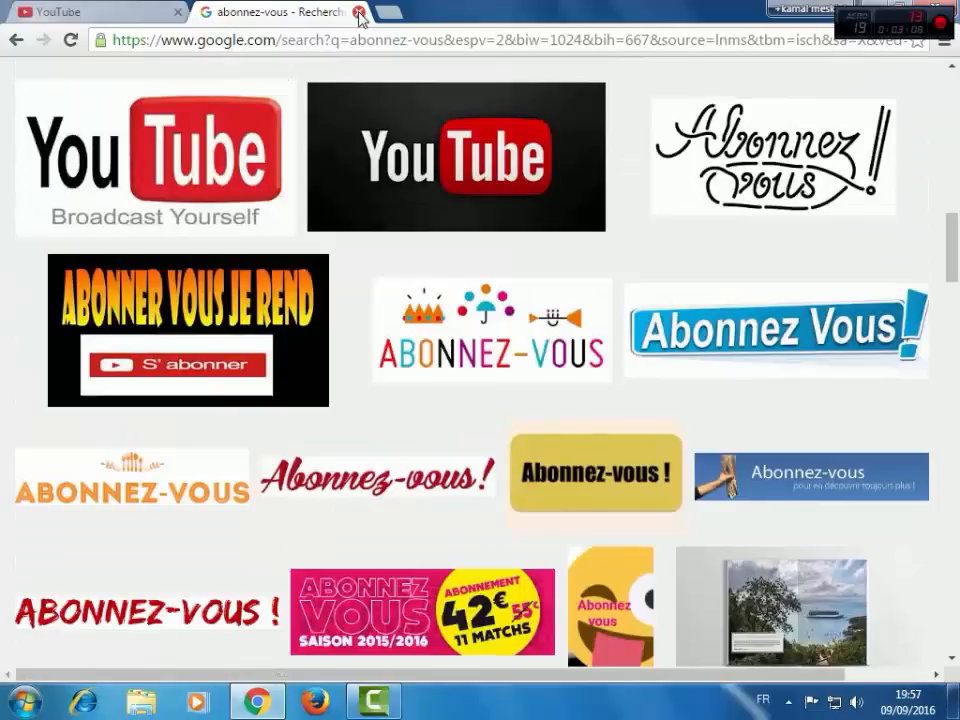
{"action": "left_click", "coordinate": [359, 13]}
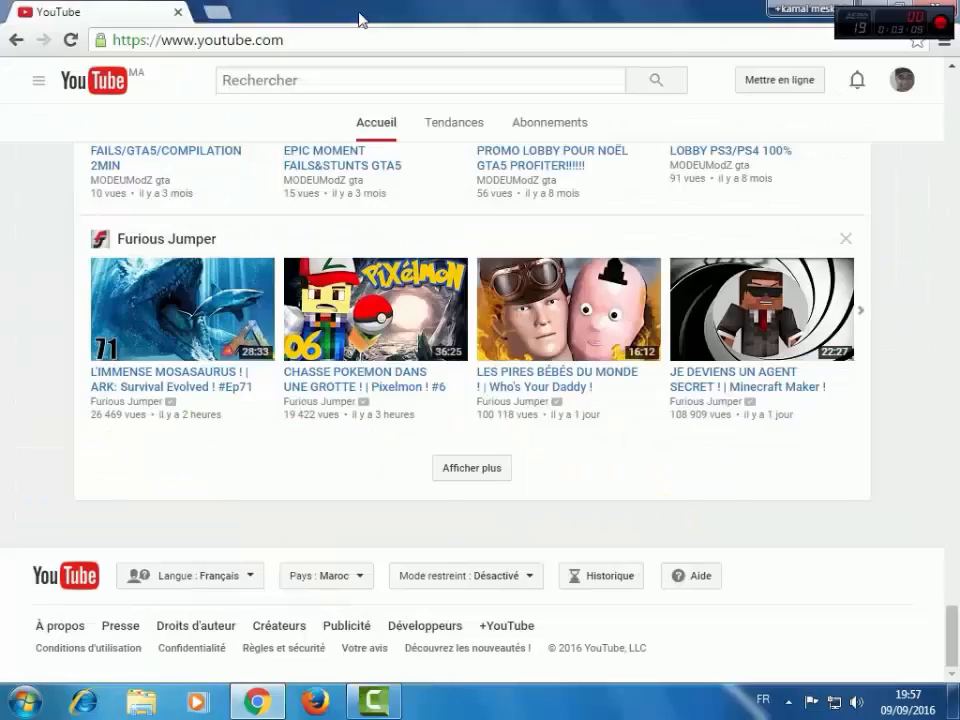
{"action": "left_click", "coordinate": [210, 14]}
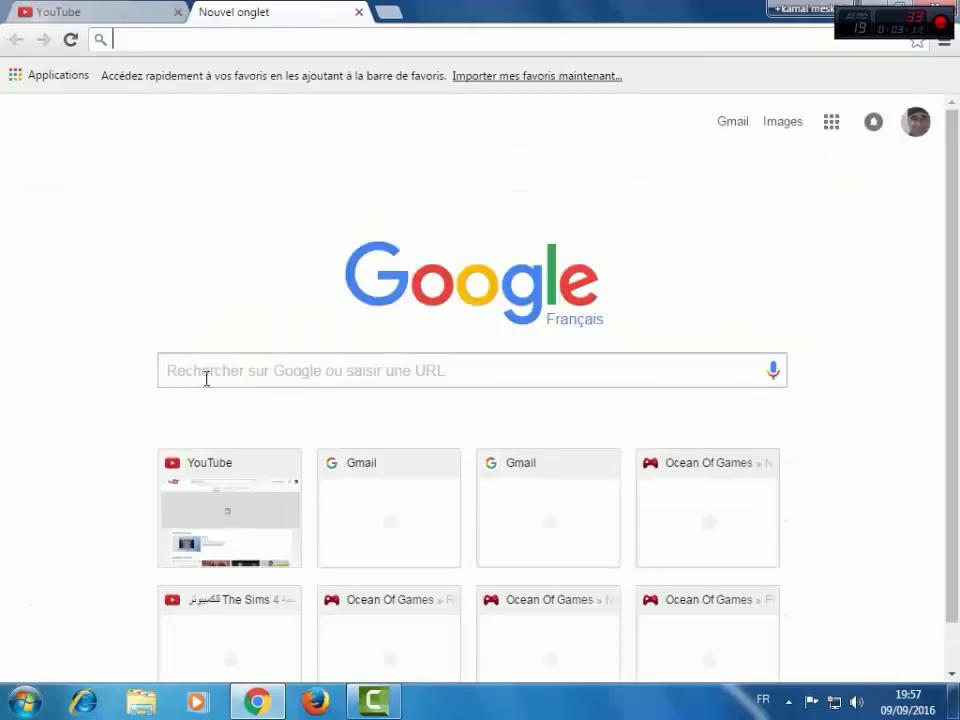
{"action": "left_click", "coordinate": [786, 122]}
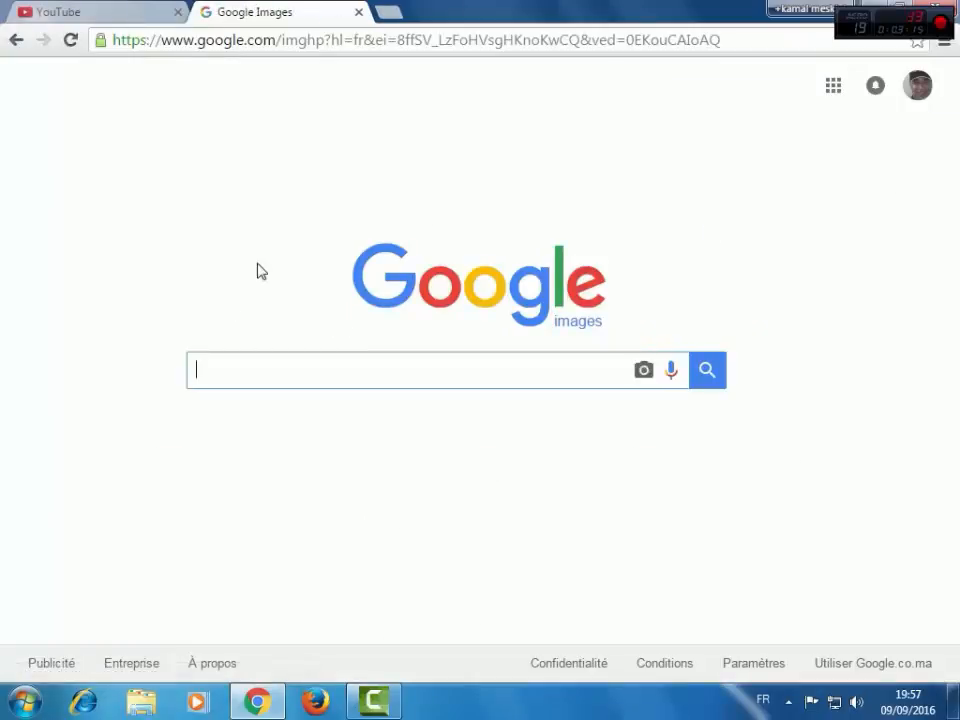
{"action": "type", "text": "ASS"}
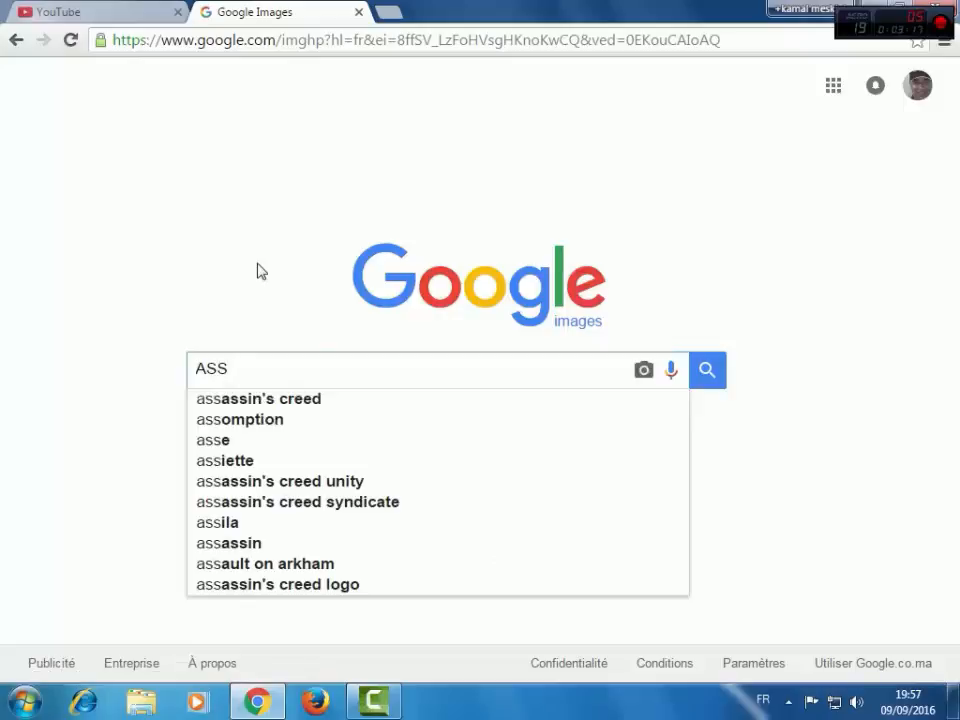
{"action": "left_click", "coordinate": [309, 401]}
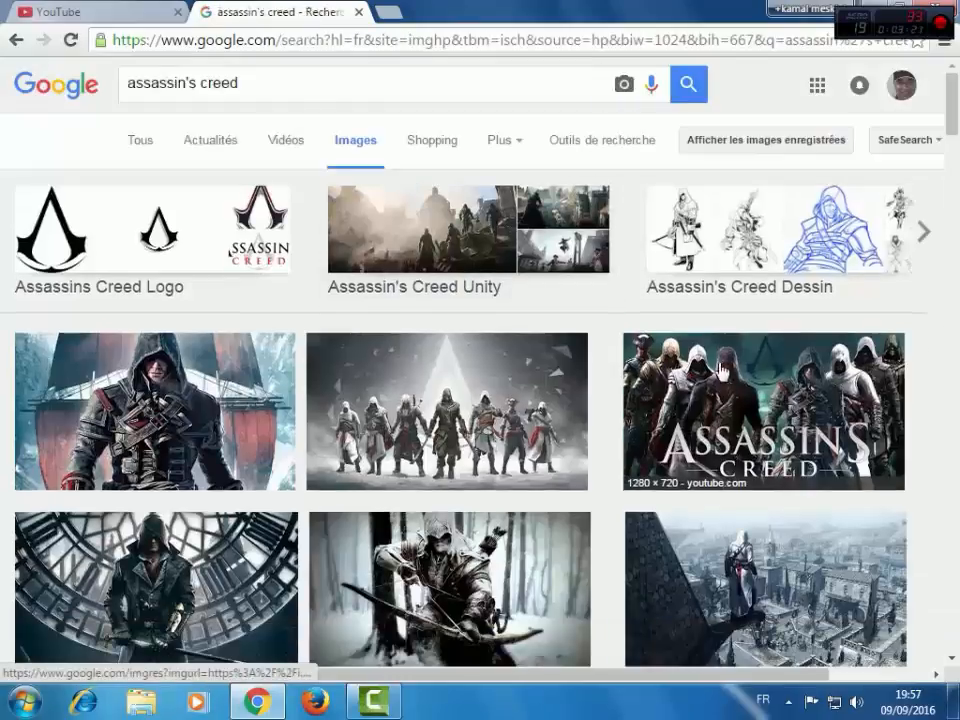
- Capture the Assassin's Creed group image with the title lettering from the image results using Outil Capture
{"action": "left_click", "coordinate": [25, 700]}
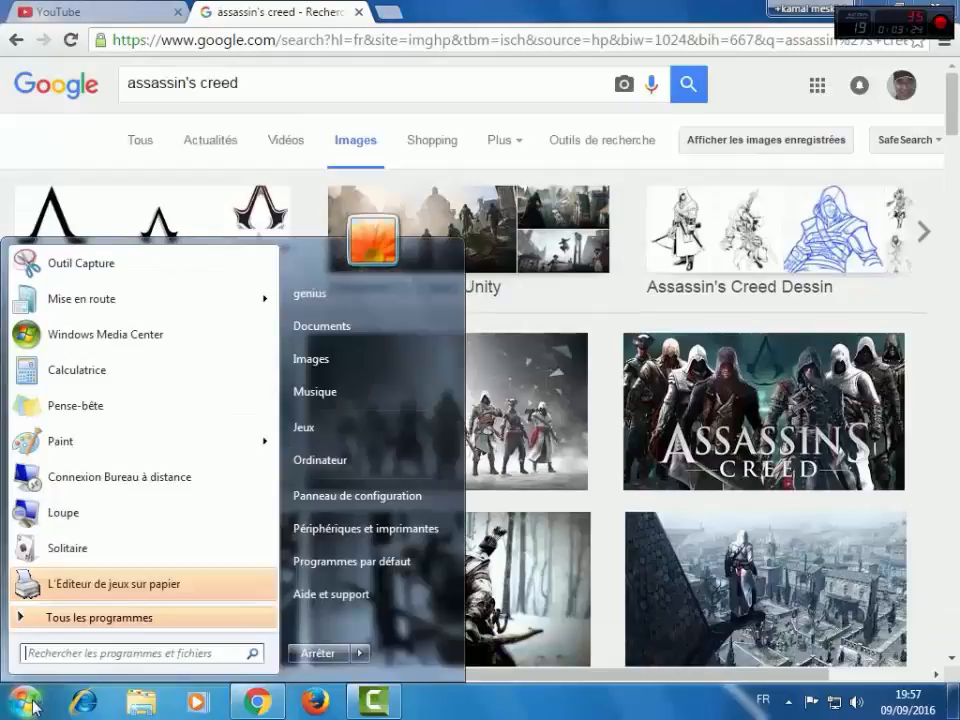
{"action": "left_click", "coordinate": [70, 263]}
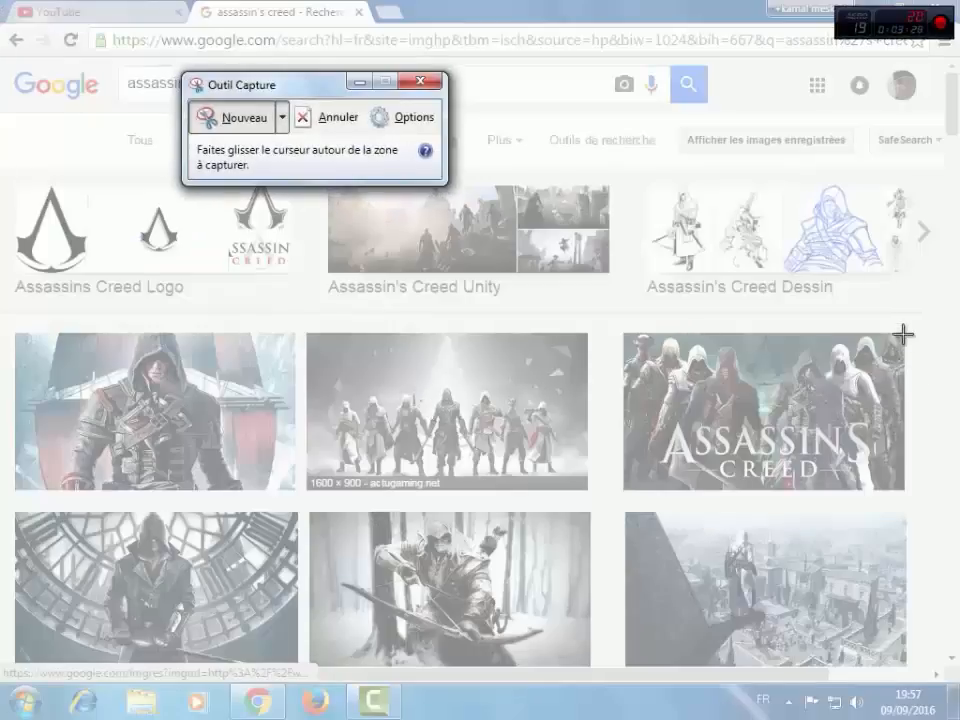
{"action": "left_click_drag", "start_coordinate": [903, 334], "coordinate": [619, 495]}
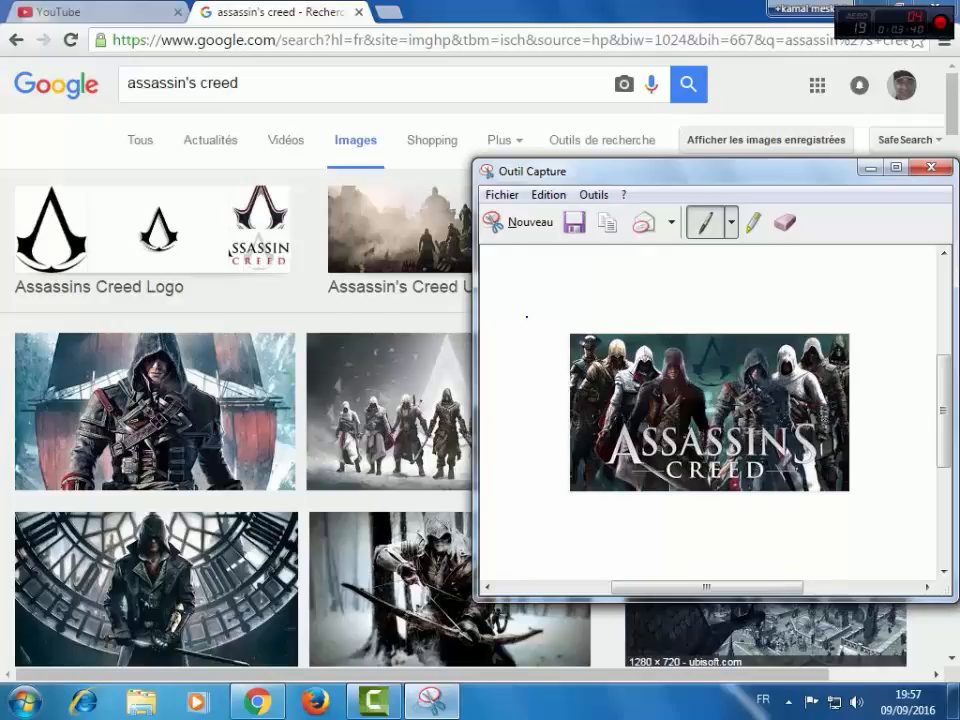
- Save the Assassin's Creed capture as the PNG file ML in the Images library and close Outil Capture
{"action": "left_click", "coordinate": [500, 197]}
{"action": "left_click", "coordinate": [532, 246]}
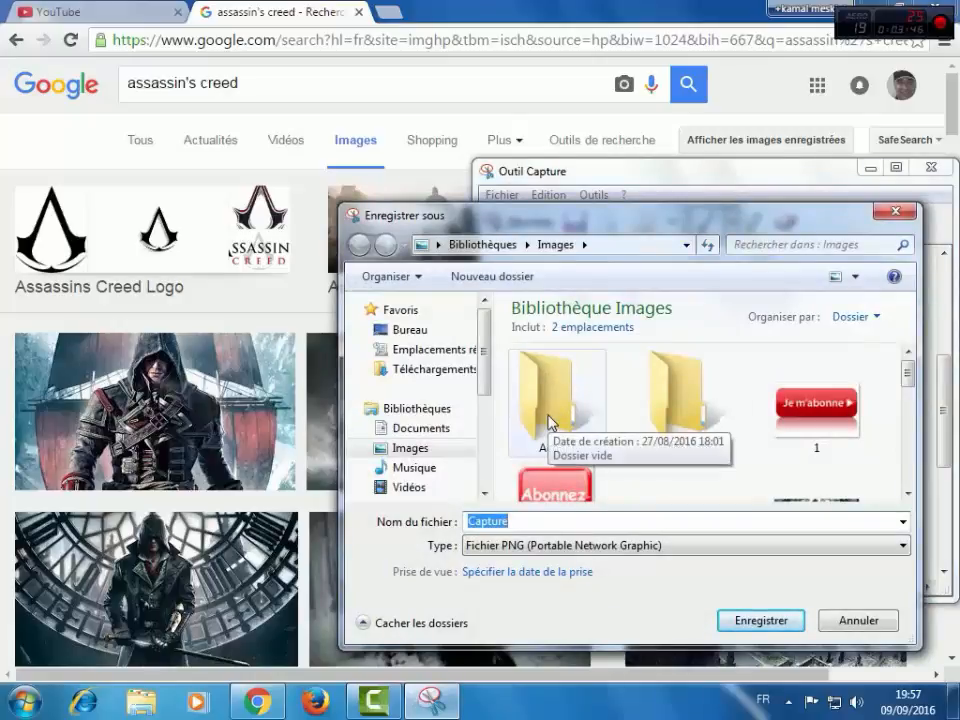
{"action": "type", "text": "ML"}
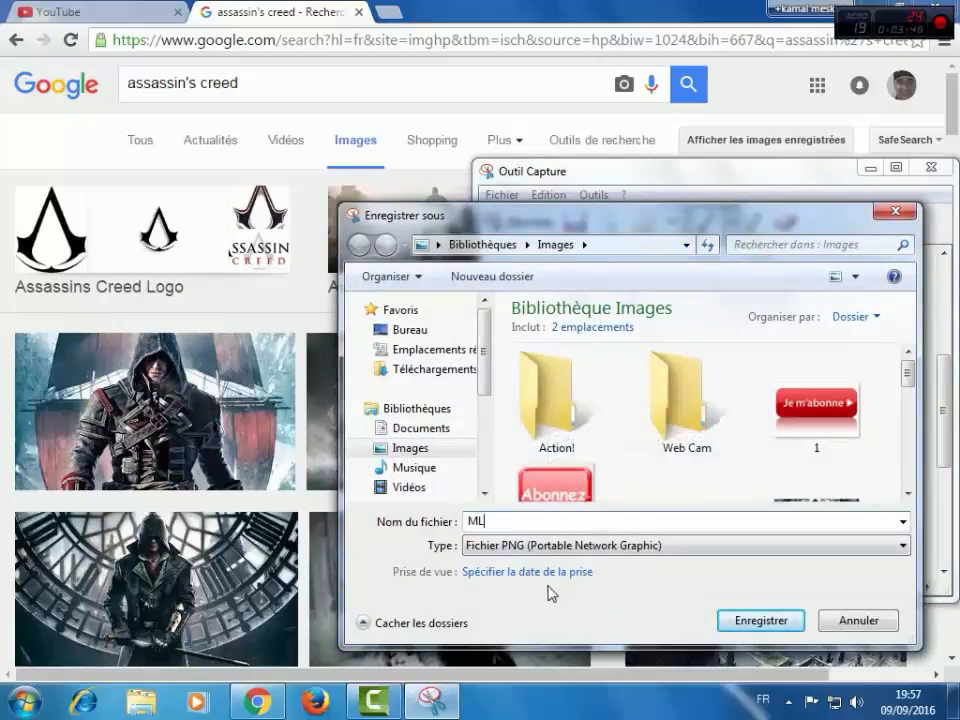
{"action": "left_click", "coordinate": [762, 620]}
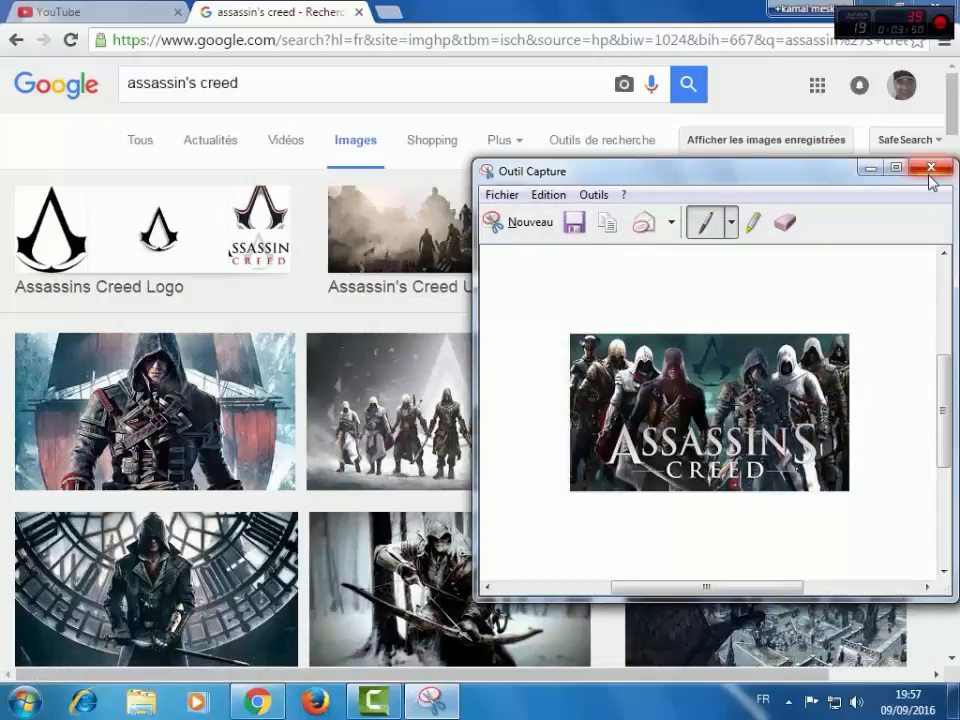
{"action": "left_click", "coordinate": [931, 168]}
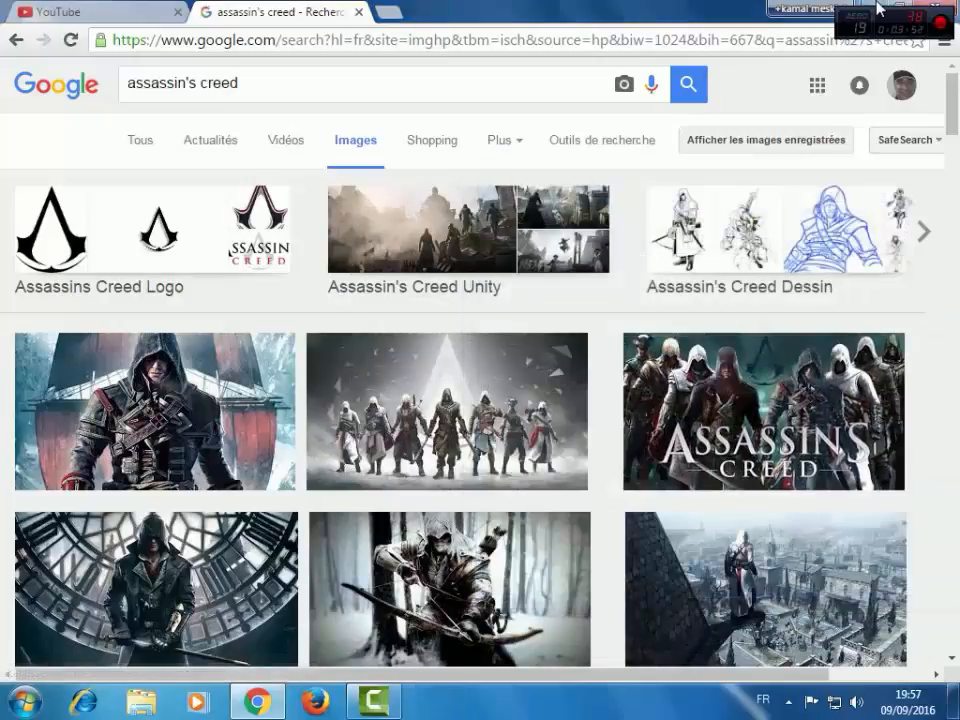
- Switch to Camtasia Studio, import the blank picture 12 from the Images library and add it to the timeline
{"action": "left_click", "coordinate": [876, 8]}
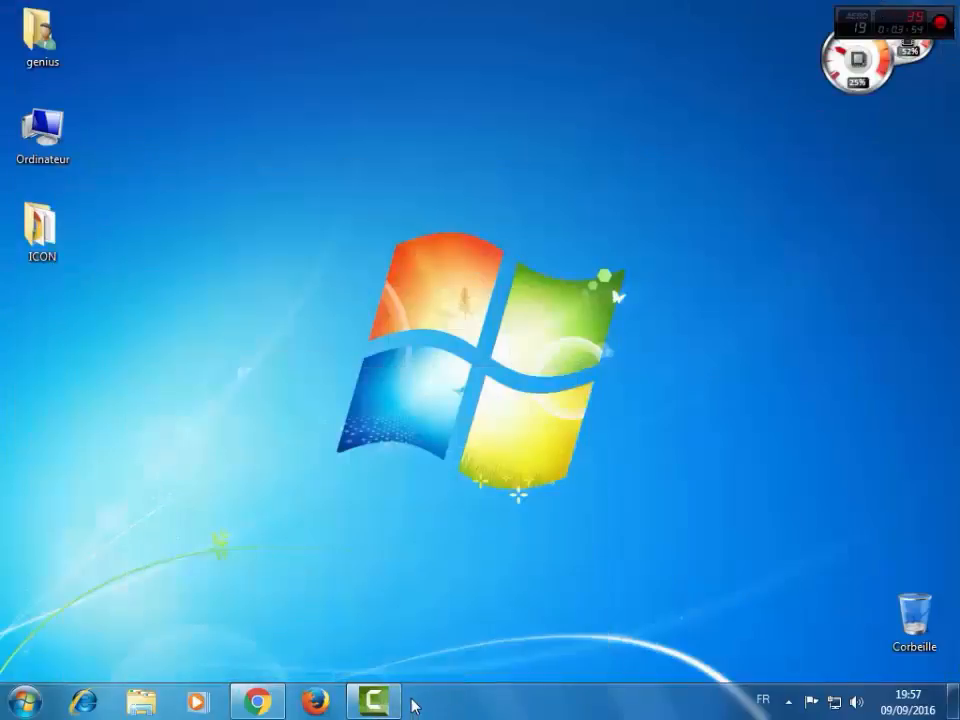
{"action": "left_click", "coordinate": [364, 690]}
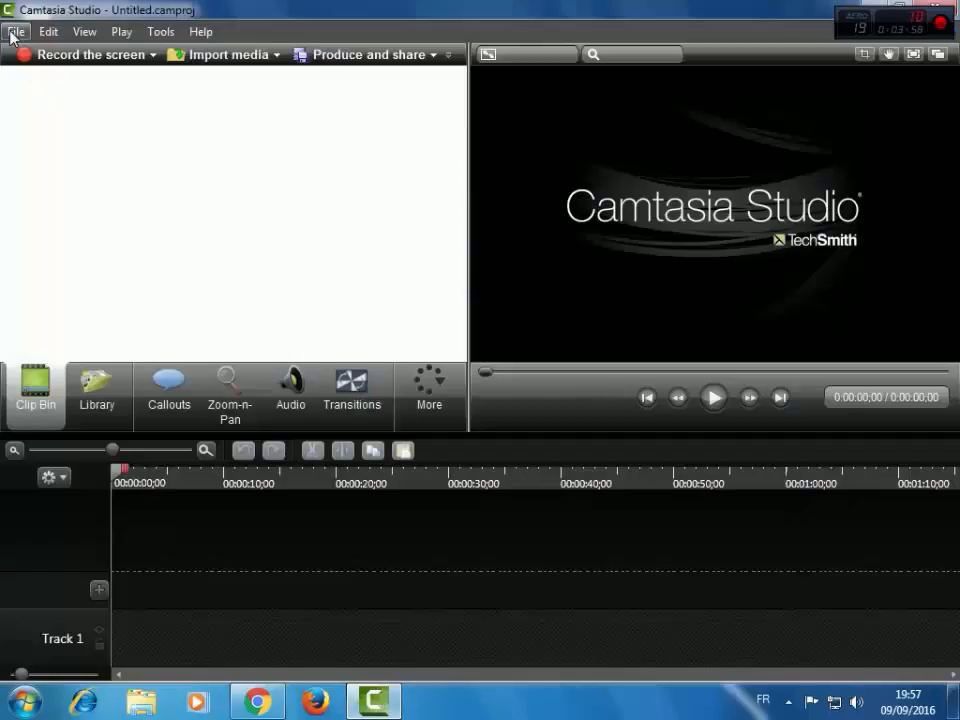
{"action": "left_click", "coordinate": [12, 34]}
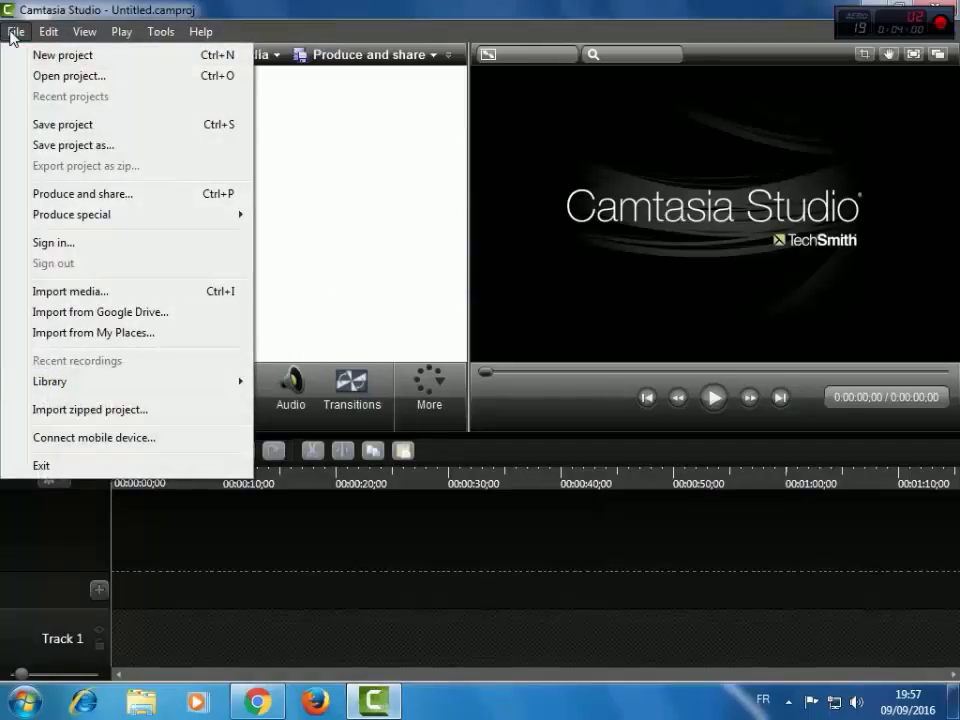
{"action": "left_click", "coordinate": [62, 292]}
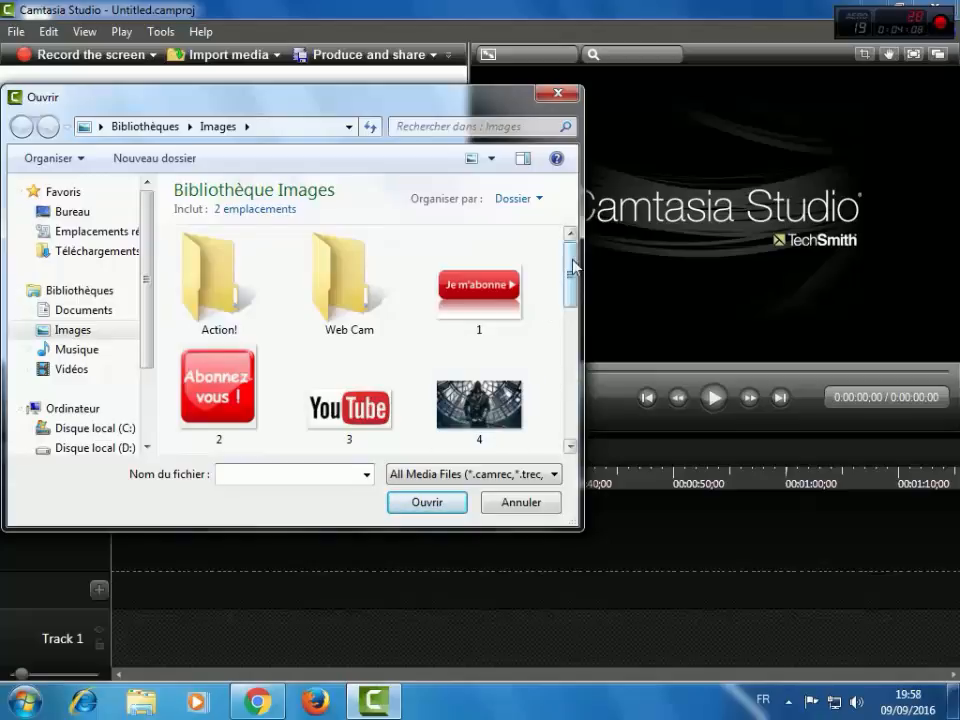
{"action": "mouse_move", "coordinate": [574, 266]}
{"action": "left_mouse_down"}
{"action": "mouse_move", "coordinate": [583, 324]}
{"action": "mouse_move", "coordinate": [578, 256]}
{"action": "left_mouse_up"}
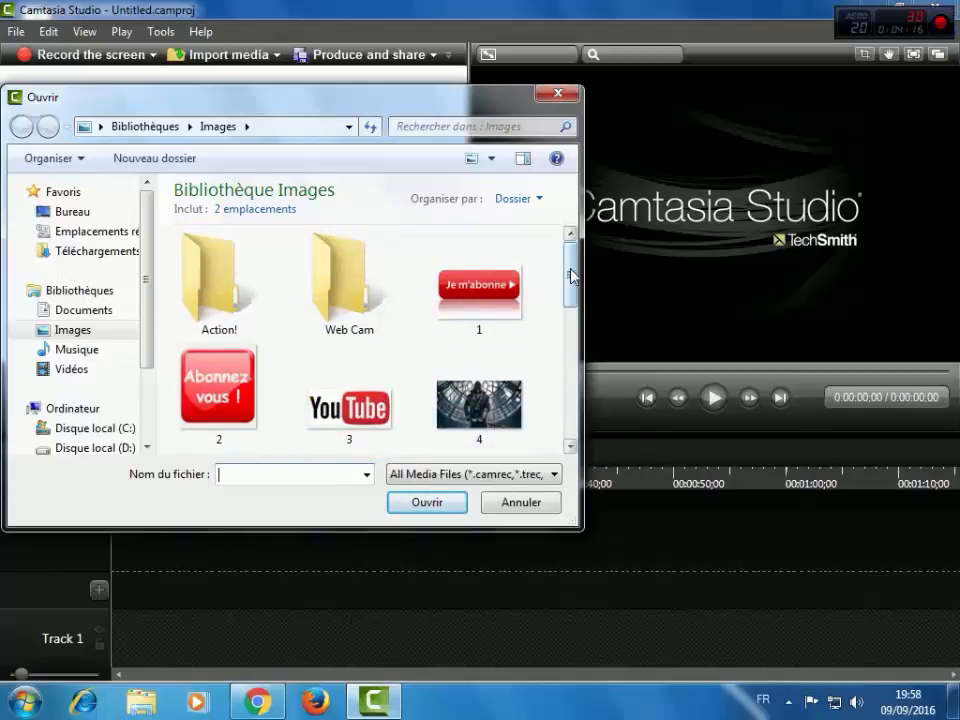
{"action": "left_click_drag", "start_coordinate": [570, 274], "coordinate": [572, 315]}
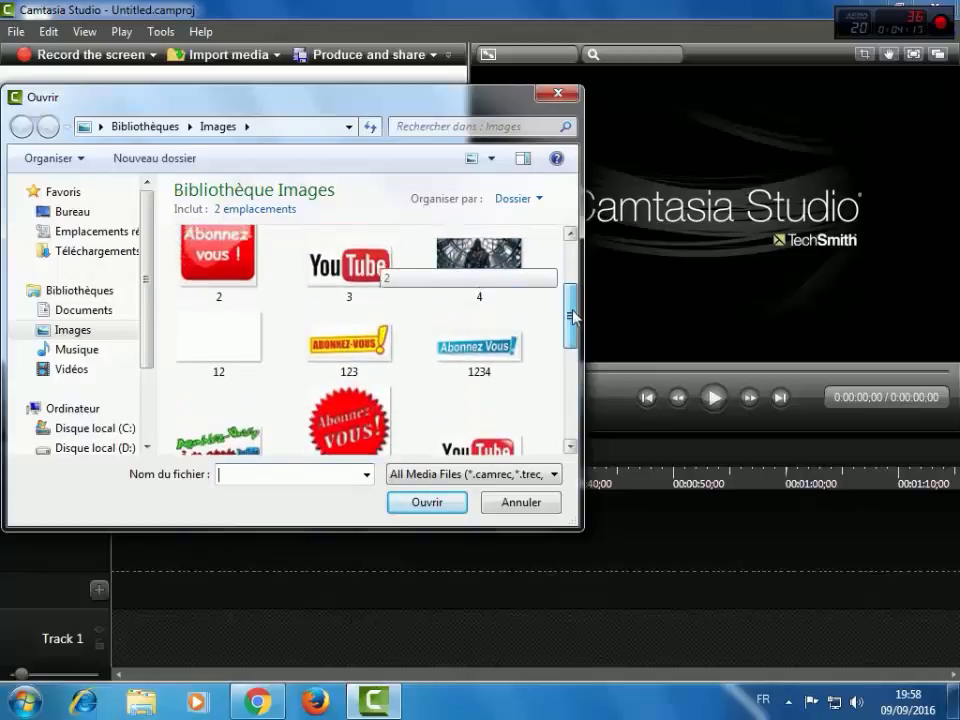
{"action": "left_click", "coordinate": [226, 337]}
{"action": "double_click", "coordinate": [226, 337]}
{"action": "right_click", "coordinate": [62, 139]}
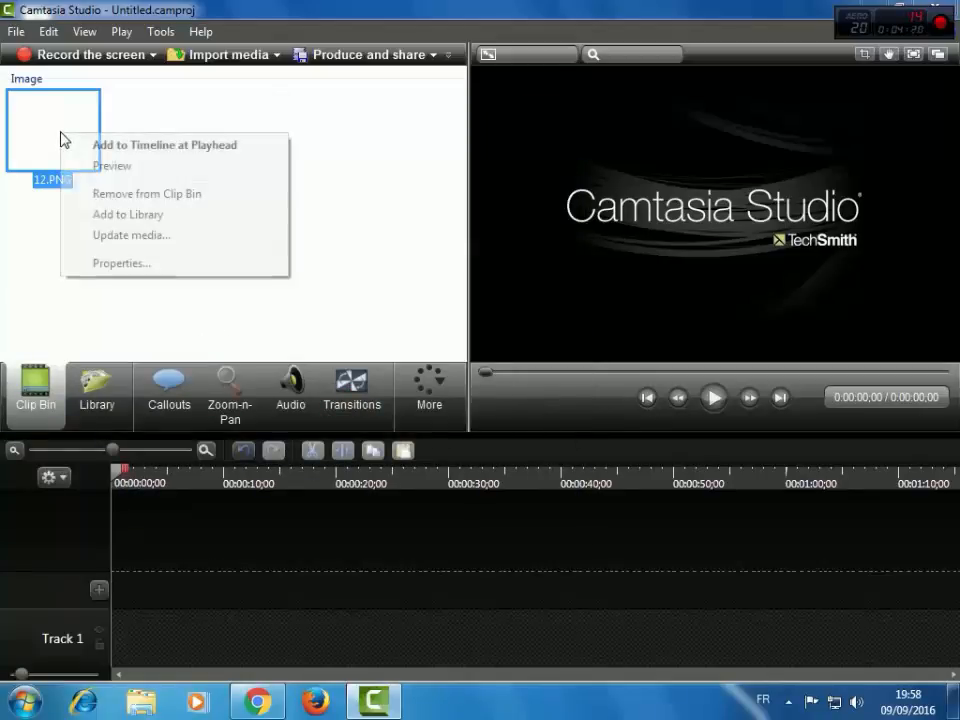
{"action": "left_click", "coordinate": [105, 146]}
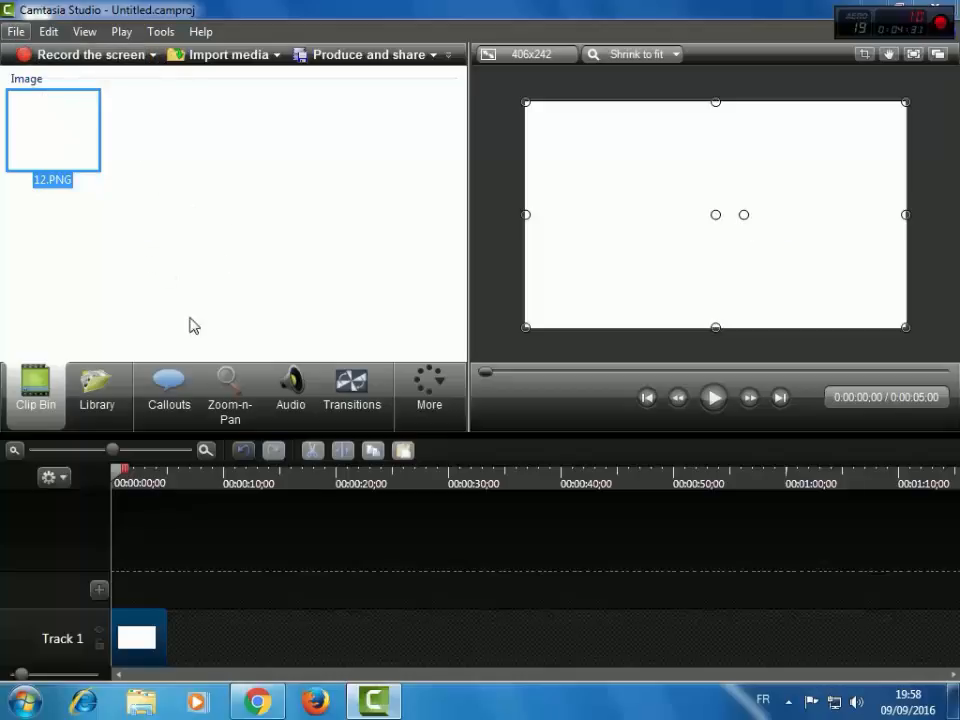
- Import the Assassin's Creed picture ML from the Images library and add it to the timeline at the playhead
{"action": "left_click", "coordinate": [14, 31]}
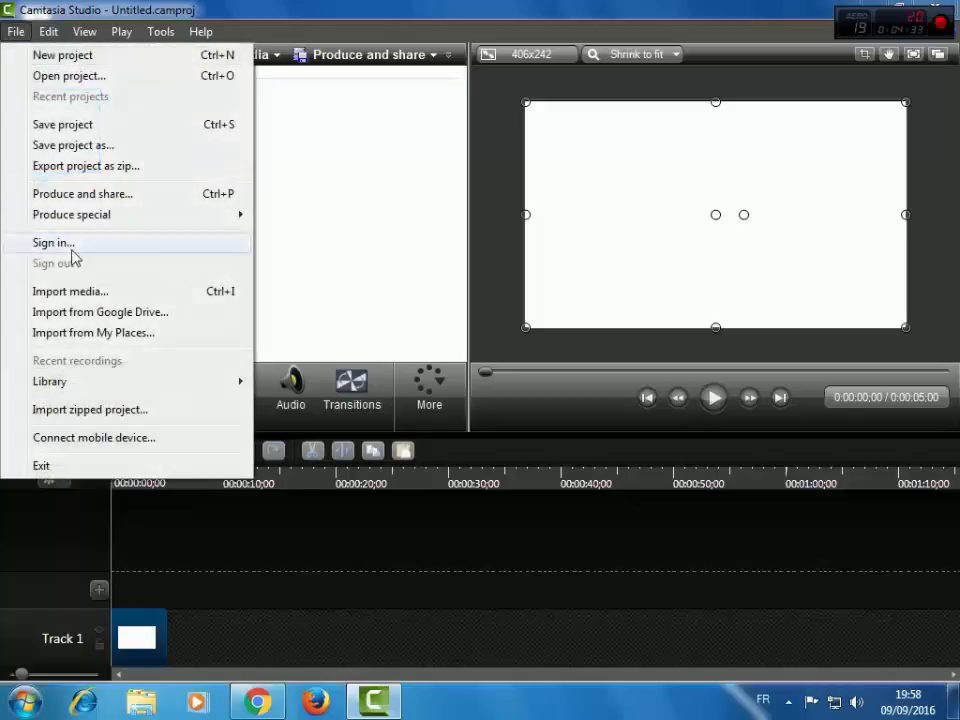
{"action": "left_click", "coordinate": [66, 292]}
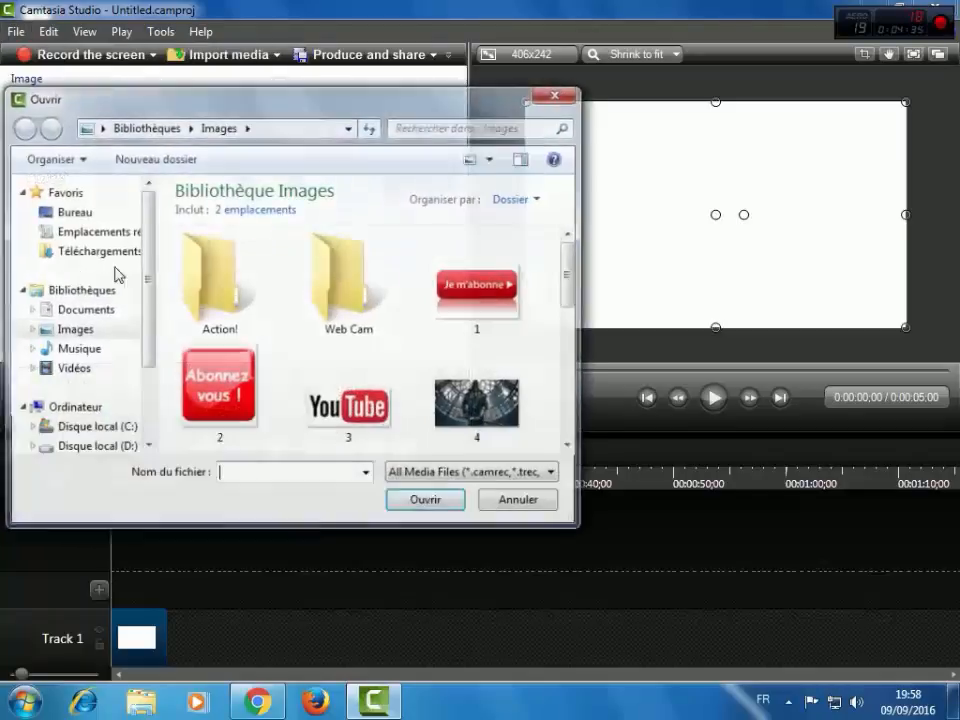
{"action": "left_click", "coordinate": [478, 400]}
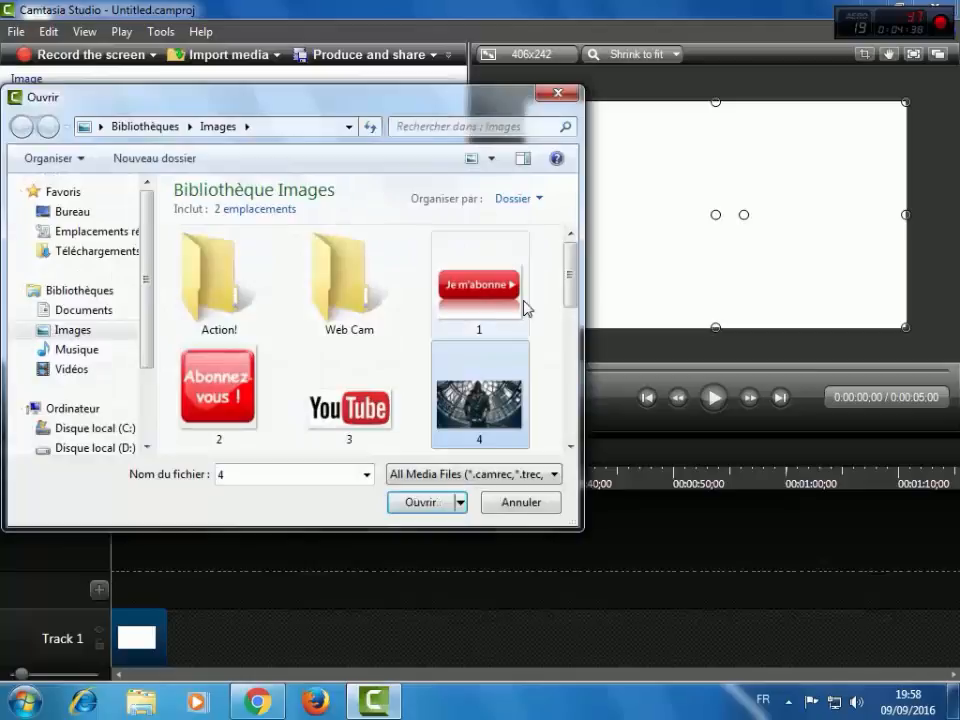
{"action": "left_click_drag", "start_coordinate": [567, 289], "coordinate": [568, 383]}
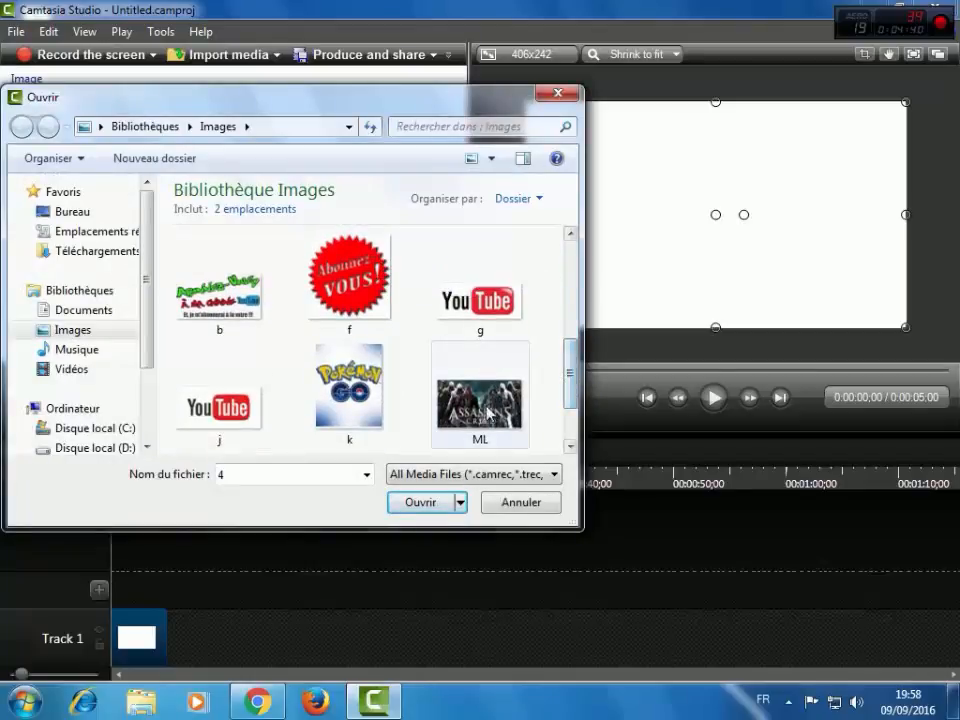
{"action": "double_click", "coordinate": [484, 405]}
{"action": "right_click", "coordinate": [132, 118]}
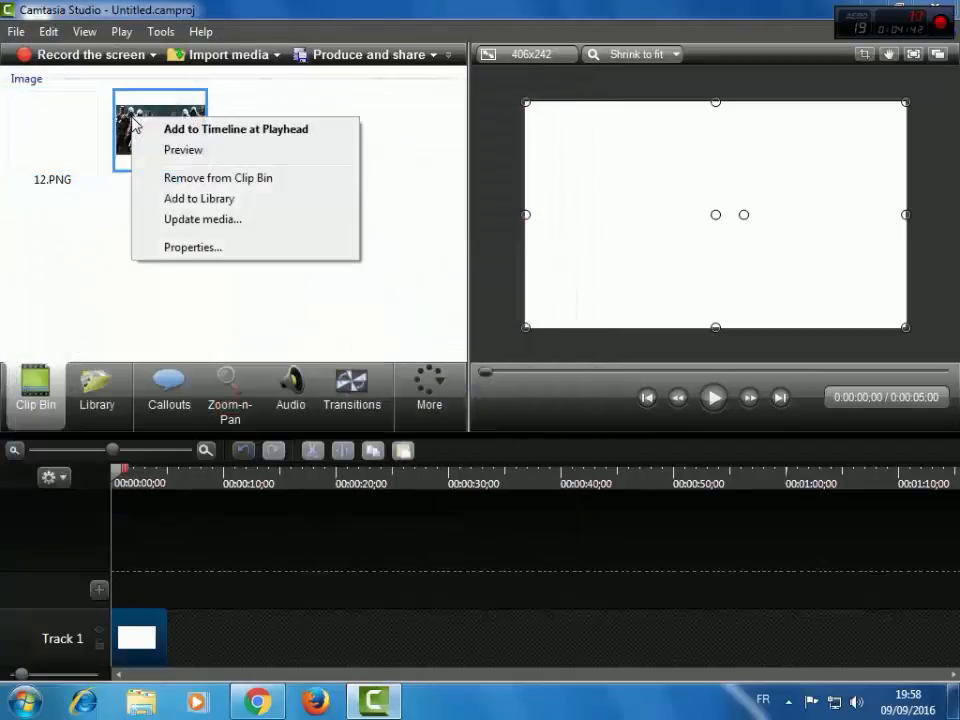
{"action": "left_click", "coordinate": [176, 130]}
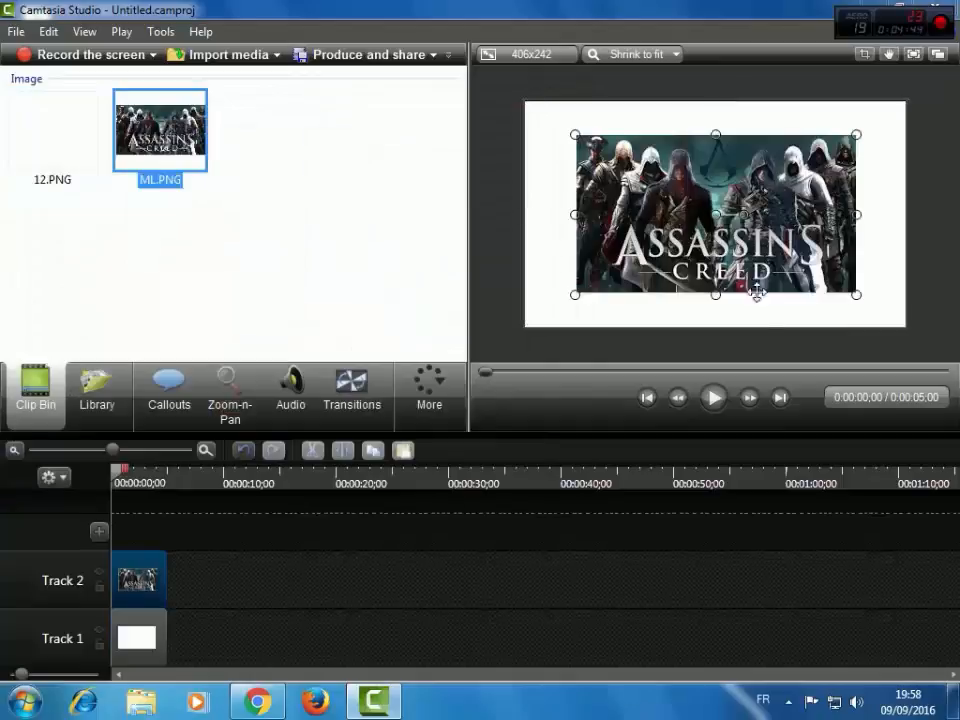
- Stretch the Assassin's Creed picture on all four sides to cover the blank picture on the canvas
{"action": "left_click_drag", "start_coordinate": [718, 296], "coordinate": [719, 329]}
{"action": "left_click_drag", "start_coordinate": [716, 132], "coordinate": [716, 101]}
{"action": "left_click_drag", "start_coordinate": [856, 215], "coordinate": [905, 217]}
{"action": "left_click_drag", "start_coordinate": [574, 213], "coordinate": [525, 216]}
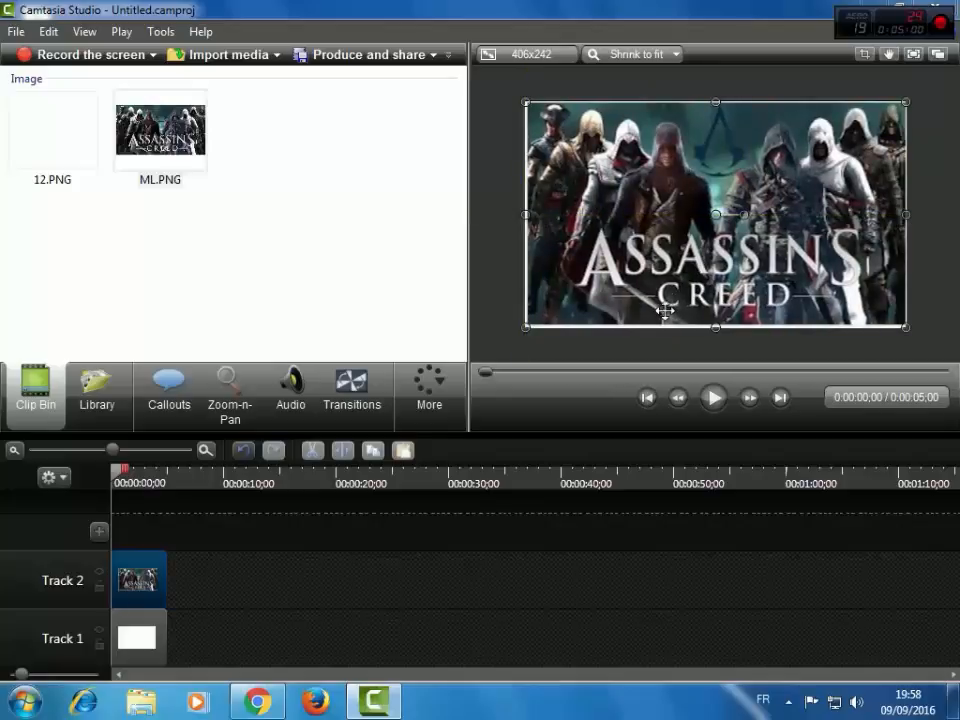
{"action": "left_click", "coordinate": [486, 169]}
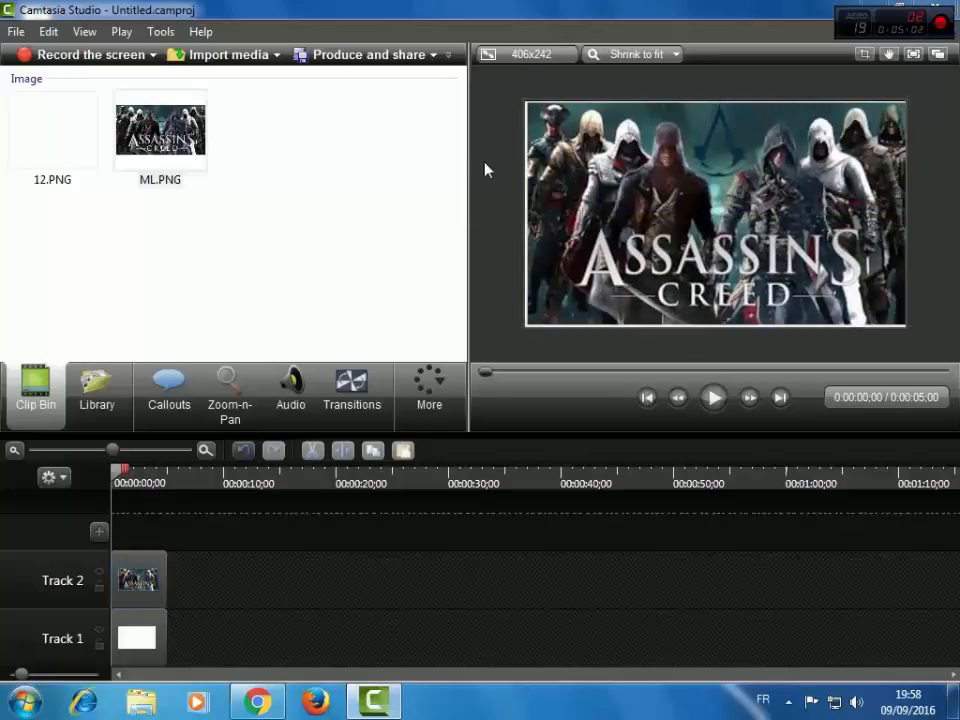
- Import the red "Je m'abonne" picture 1 from the Images library and add it to the timeline
{"action": "left_click", "coordinate": [18, 32]}
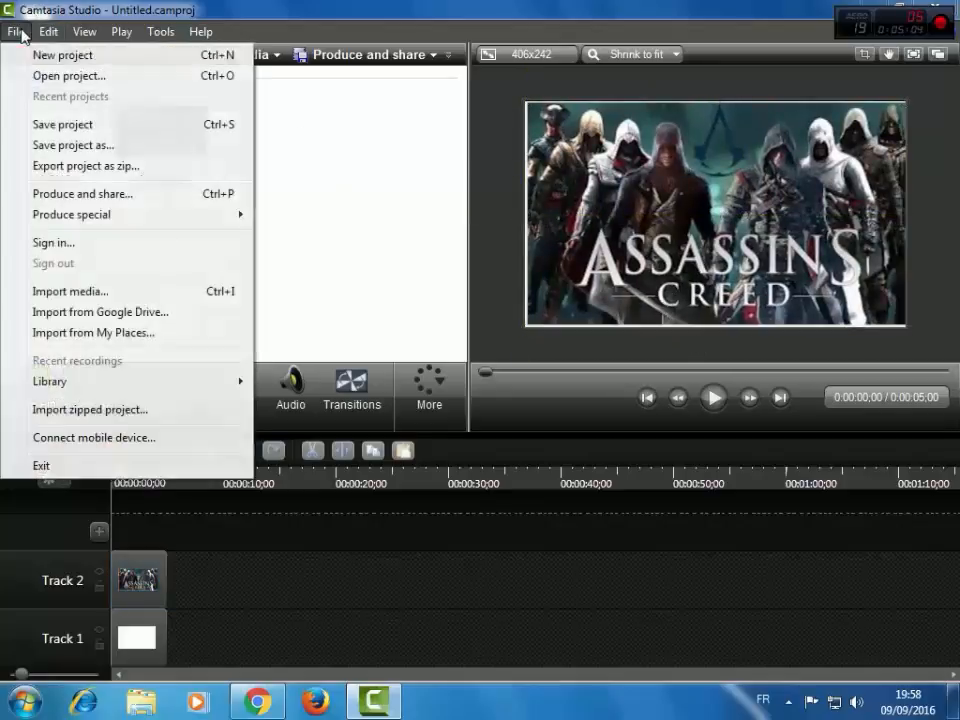
{"action": "left_click", "coordinate": [64, 292]}
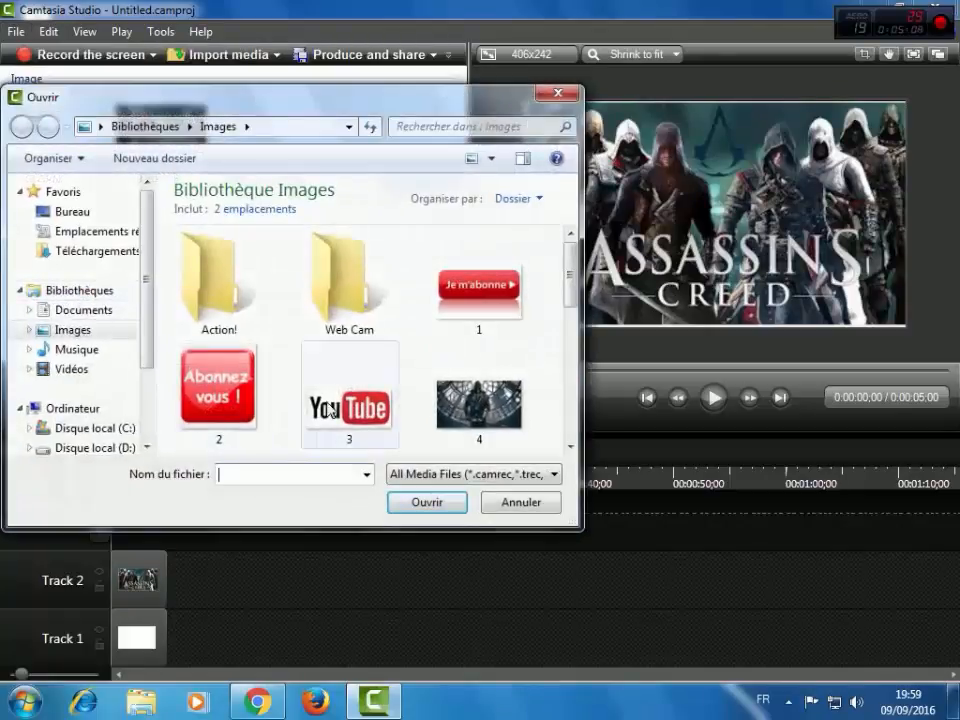
{"action": "double_click", "coordinate": [519, 289]}
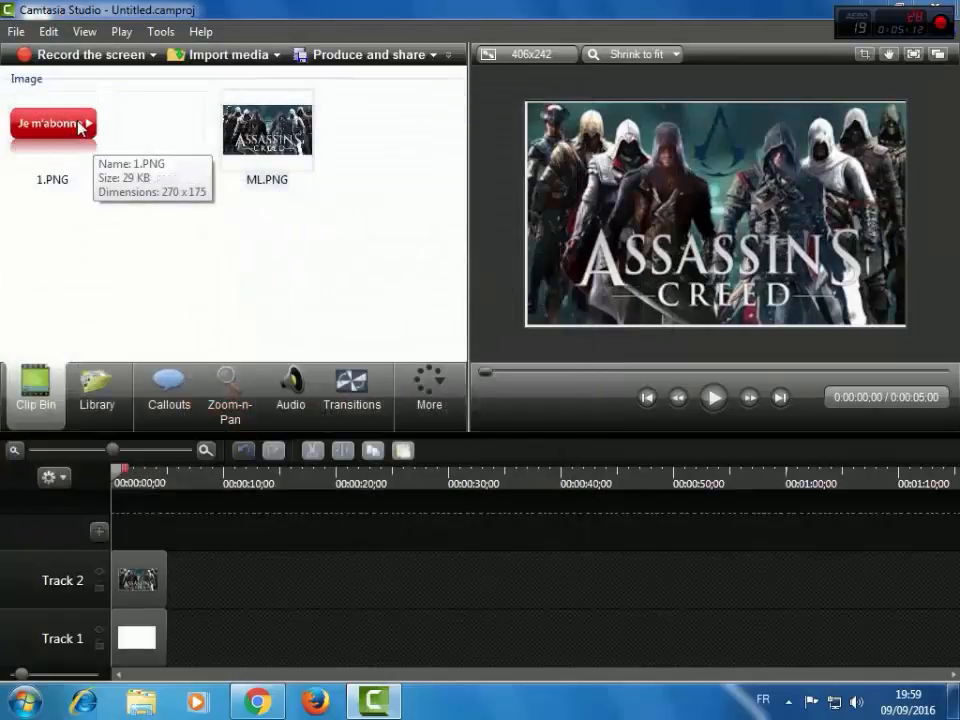
{"action": "right_click", "coordinate": [80, 121]}
{"action": "left_click", "coordinate": [106, 135]}
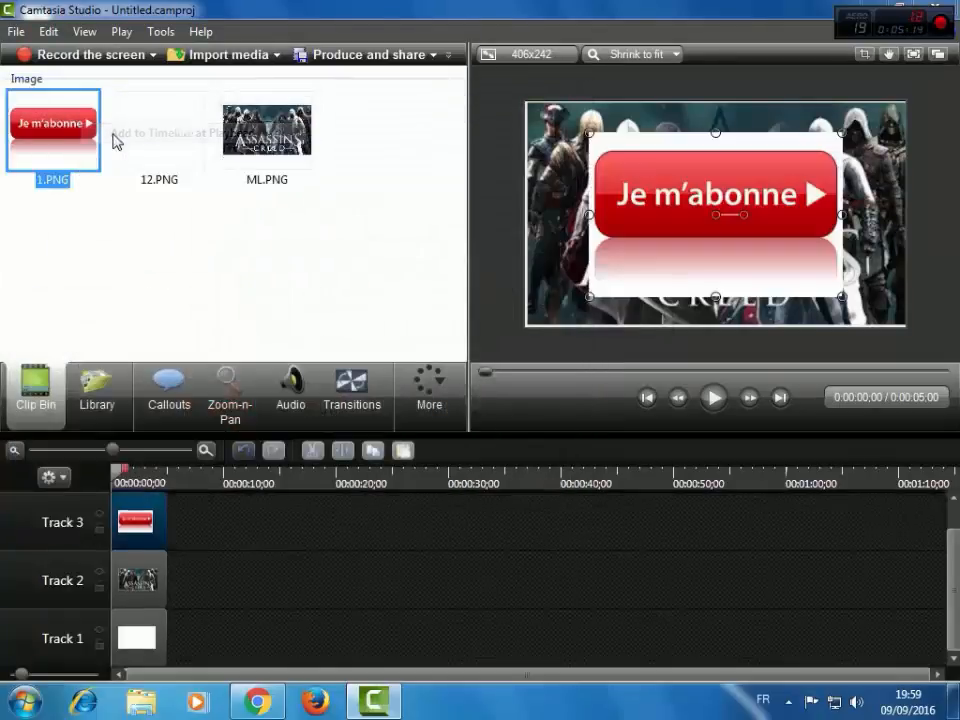
- Shrink the "Je m'abonne" picture and place it in the lower-left corner of the Assassin's Creed picture
{"action": "left_click_drag", "start_coordinate": [716, 133], "coordinate": [716, 240]}
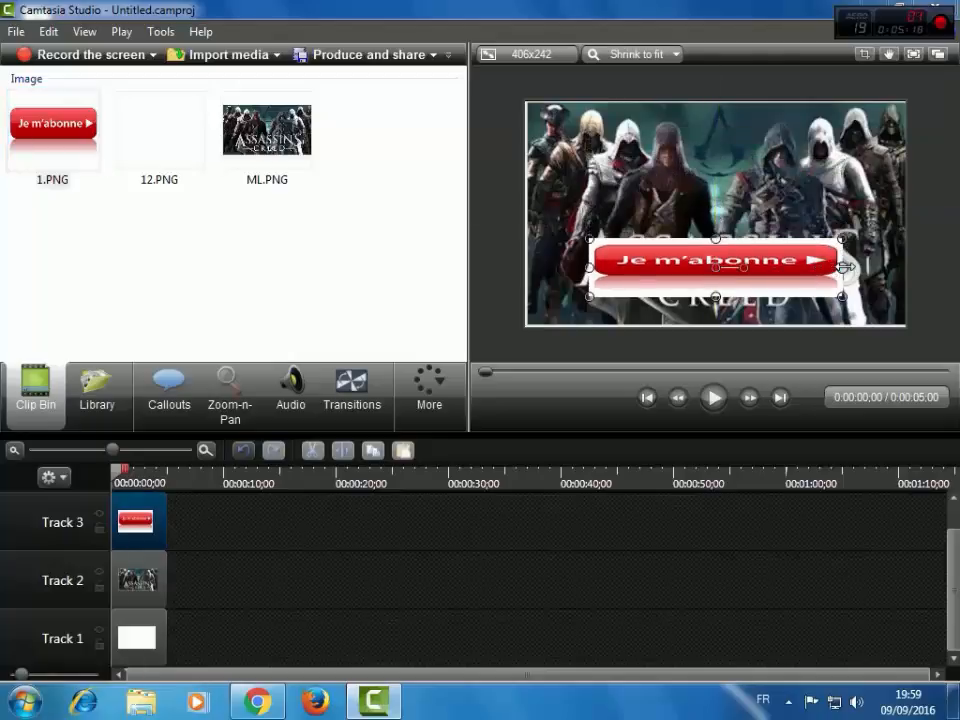
{"action": "left_click_drag", "start_coordinate": [845, 267], "coordinate": [599, 204]}
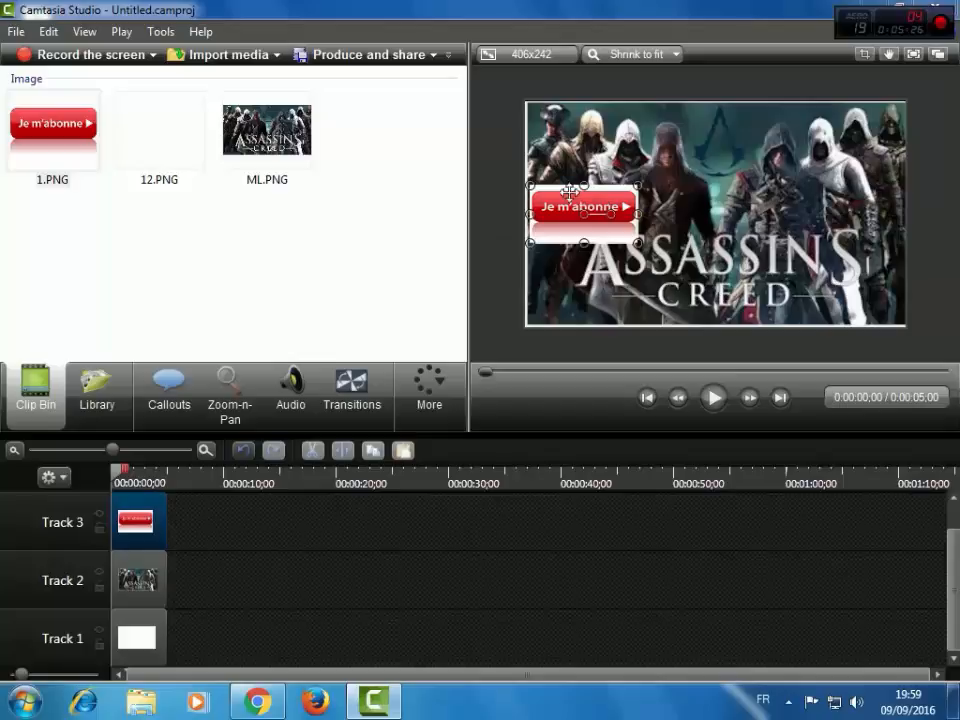
{"action": "left_click", "coordinate": [505, 143]}
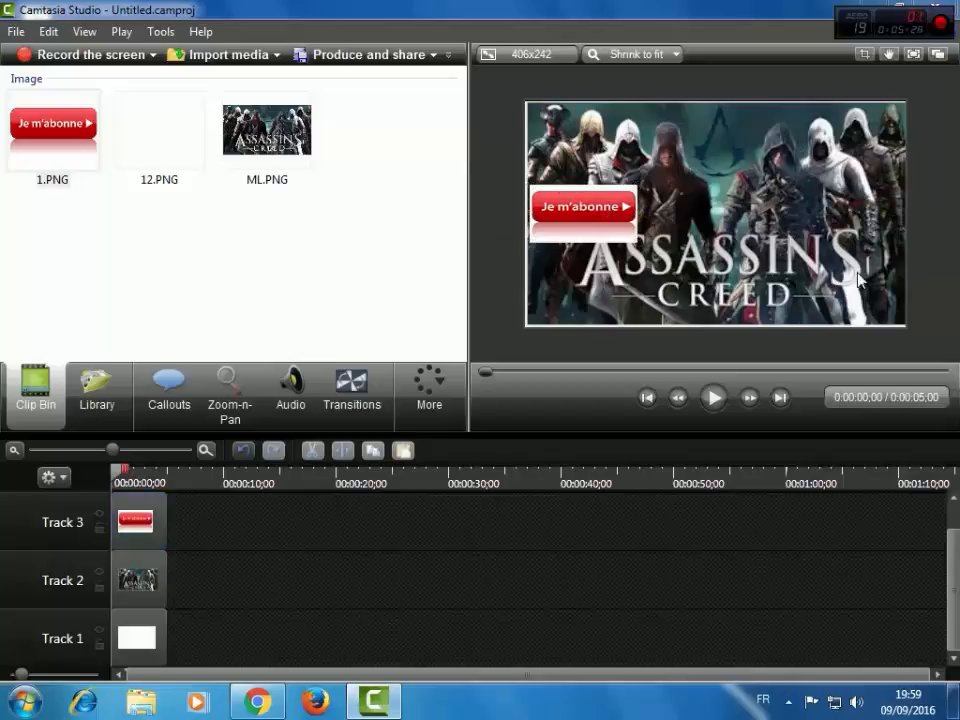
{"action": "left_click_drag", "start_coordinate": [615, 206], "coordinate": [588, 292]}
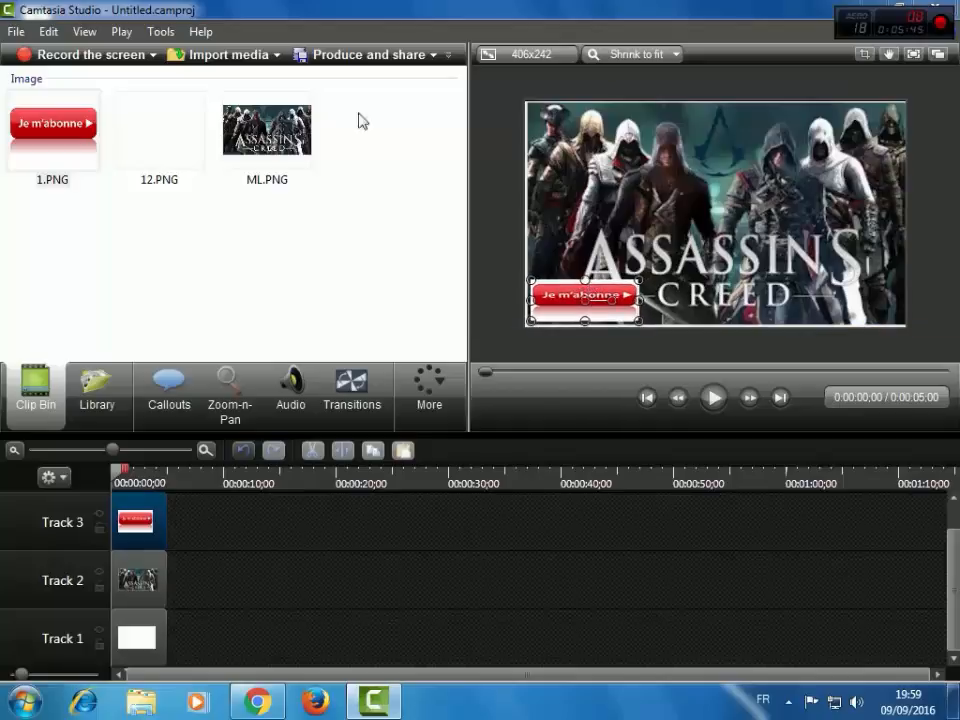
{"action": "left_click", "coordinate": [490, 192]}
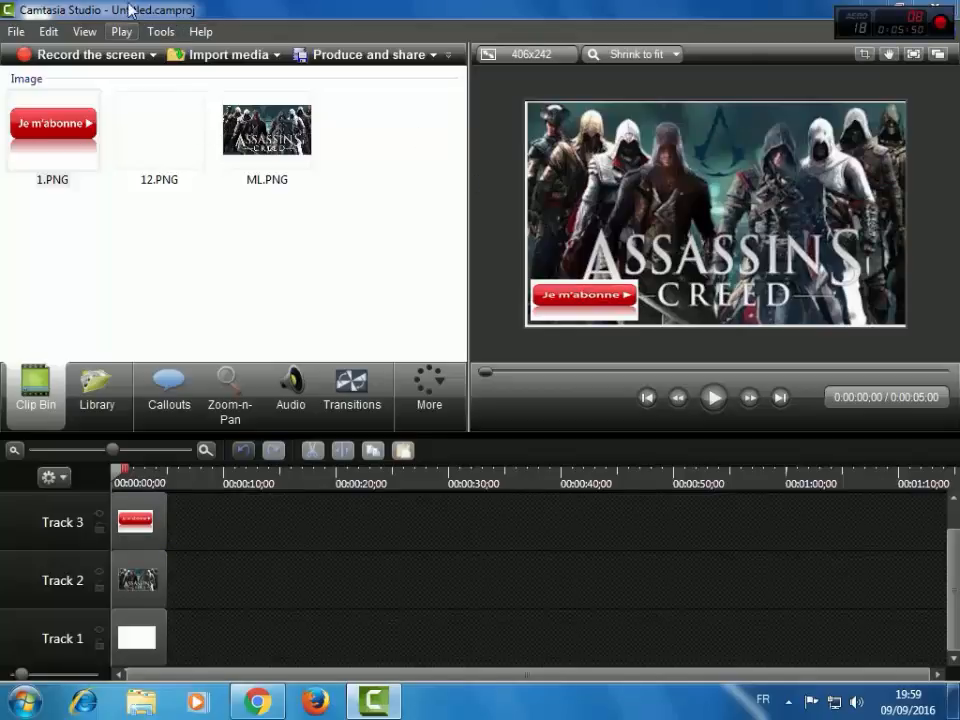
- Import the YouTube logo picture 3 from the Images library and add it to the timeline
{"action": "left_click", "coordinate": [16, 32]}
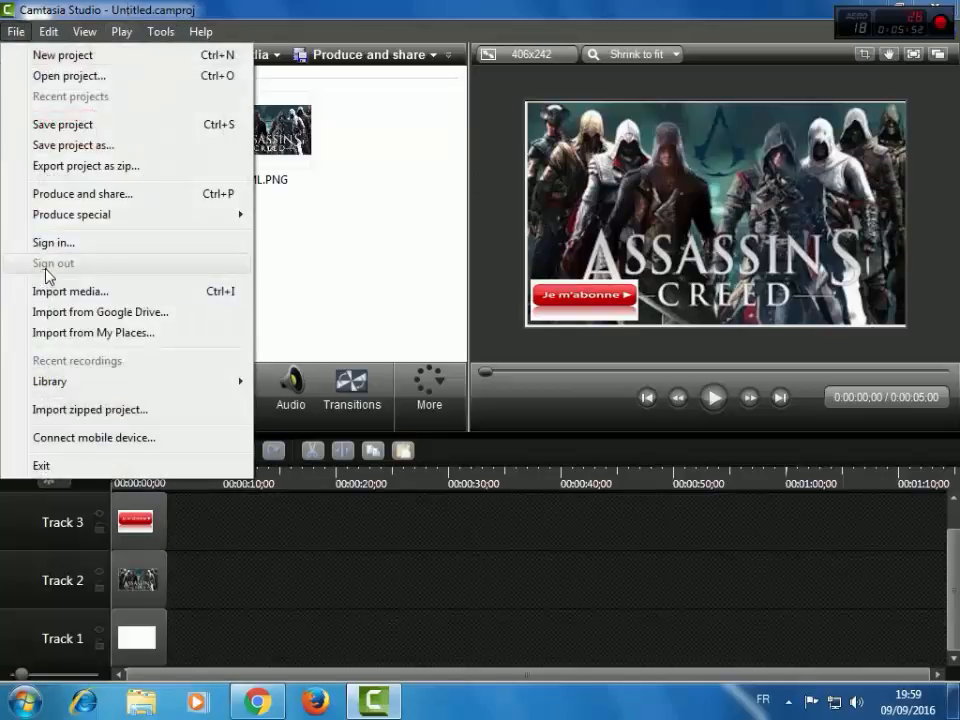
{"action": "left_click", "coordinate": [72, 292]}
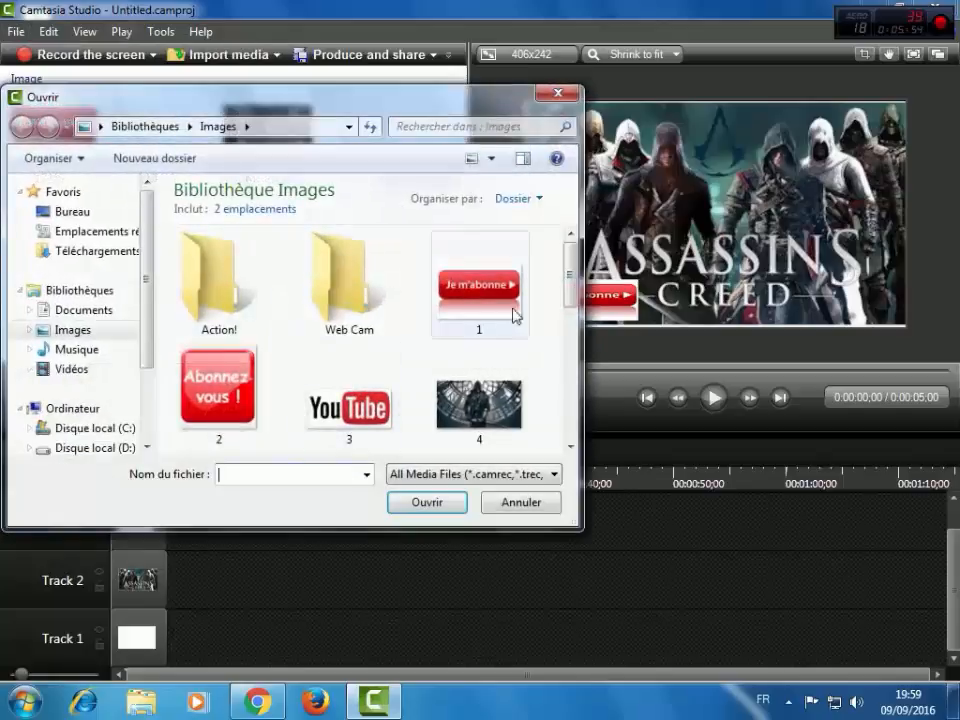
{"action": "double_click", "coordinate": [343, 422]}
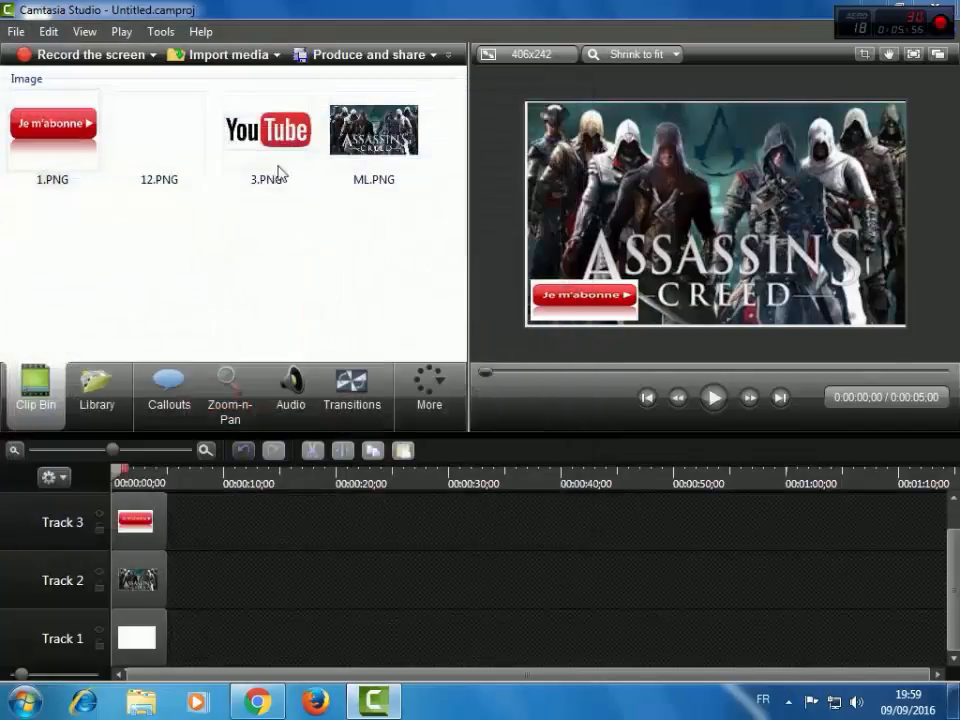
{"action": "right_click", "coordinate": [248, 140]}
{"action": "left_click", "coordinate": [300, 147]}
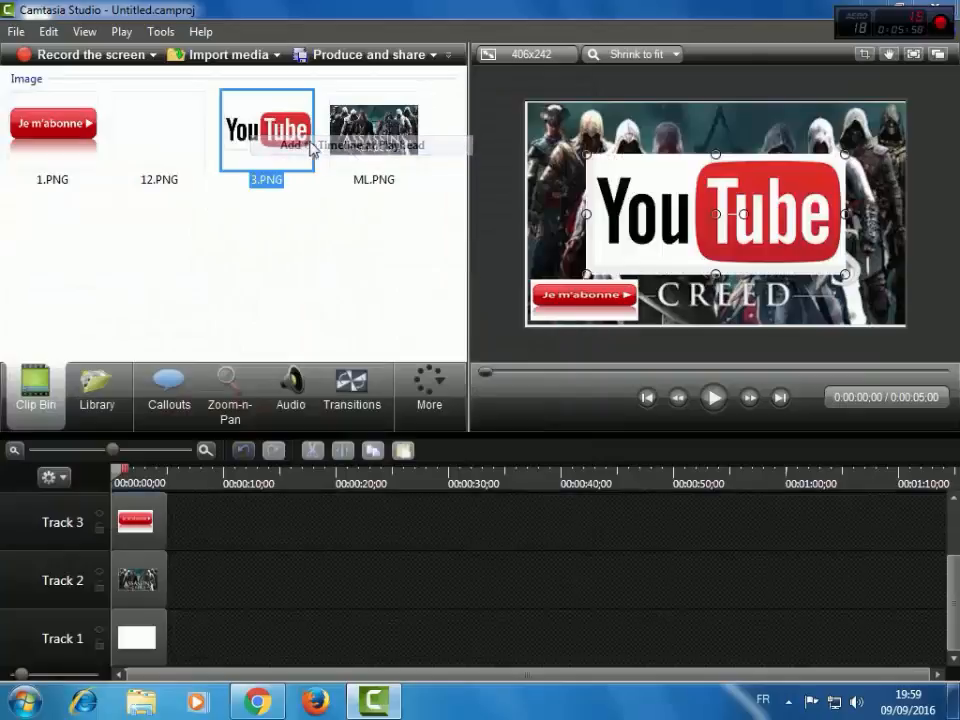
- Shrink the YouTube logo and place it in the lower-right corner of the Assassin's Creed picture
{"action": "left_click_drag", "start_coordinate": [722, 163], "coordinate": [716, 235]}
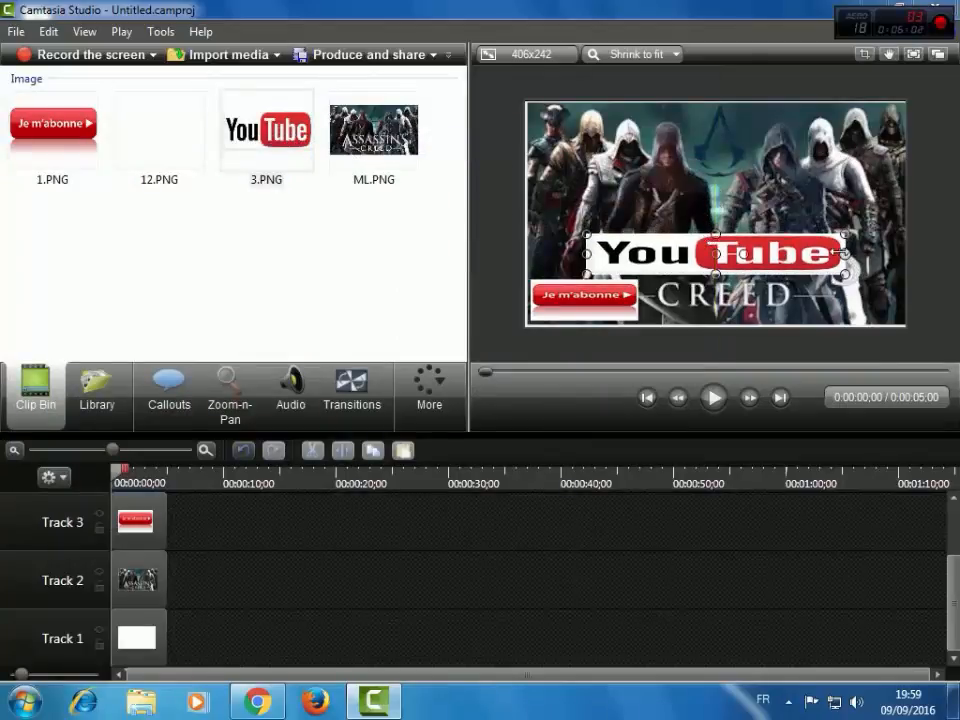
{"action": "left_click_drag", "start_coordinate": [840, 253], "coordinate": [703, 253]}
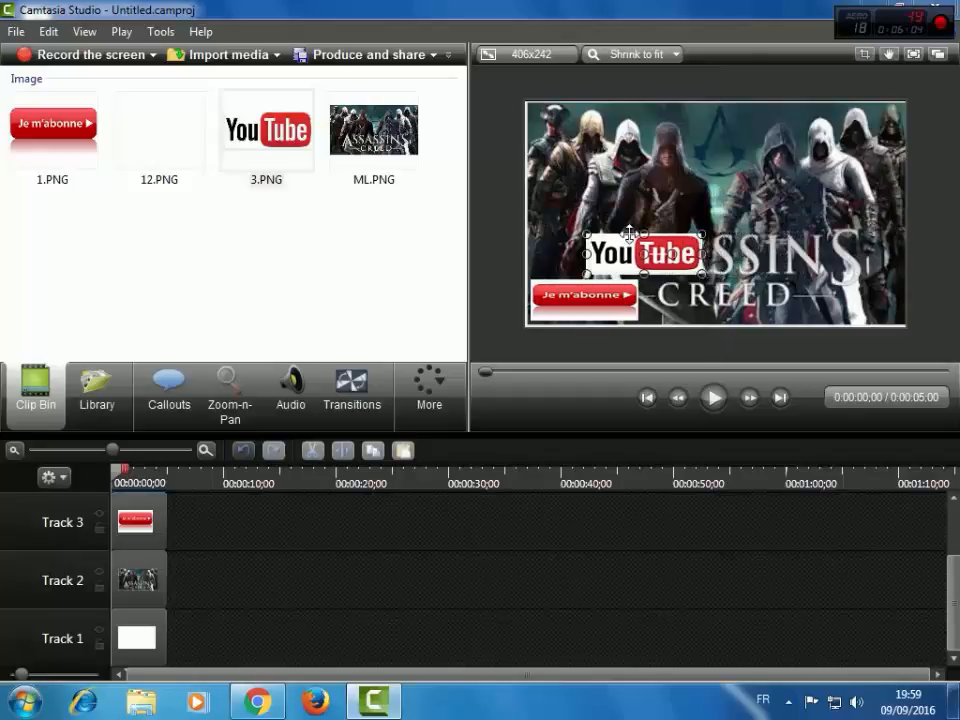
{"action": "left_click_drag", "start_coordinate": [629, 234], "coordinate": [842, 302]}
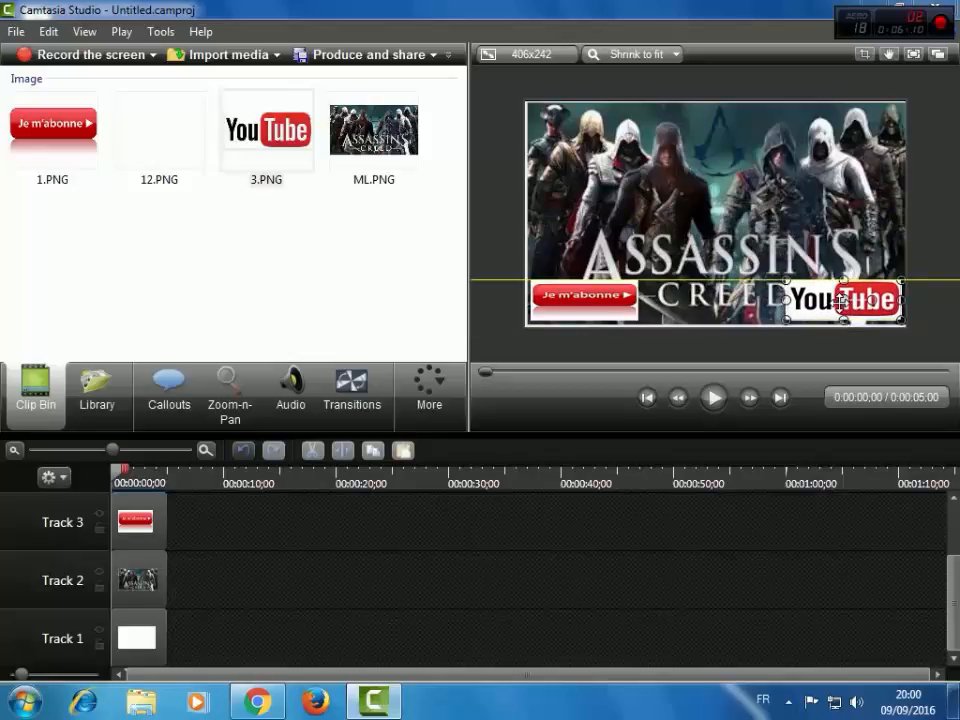
{"action": "left_click_drag", "start_coordinate": [843, 301], "coordinate": [800, 300]}
{"action": "left_click_drag", "start_coordinate": [868, 302], "coordinate": [852, 289]}
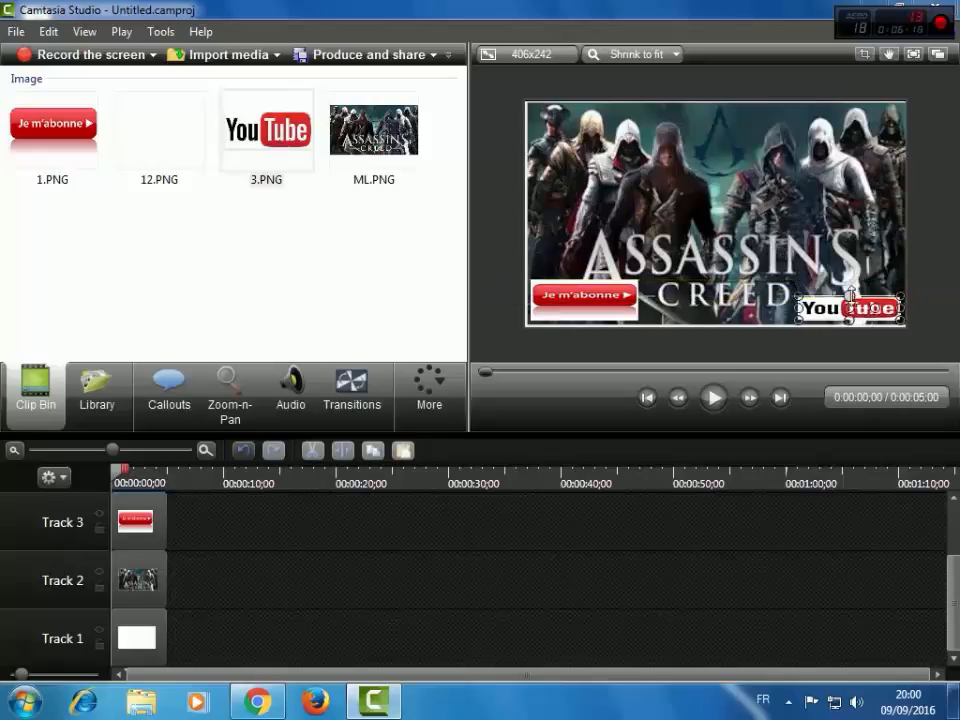
{"action": "left_click", "coordinate": [883, 197]}
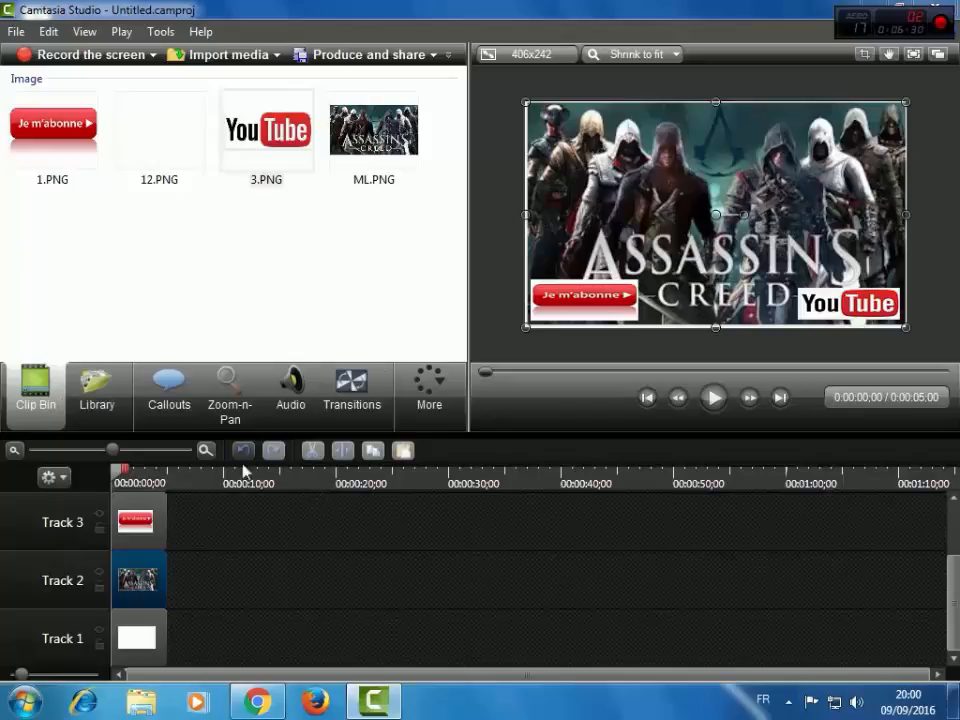
- Add a callout over the Assassin's Creed picture and change its shape to the transparent hotspot
{"action": "left_click", "coordinate": [180, 390]}
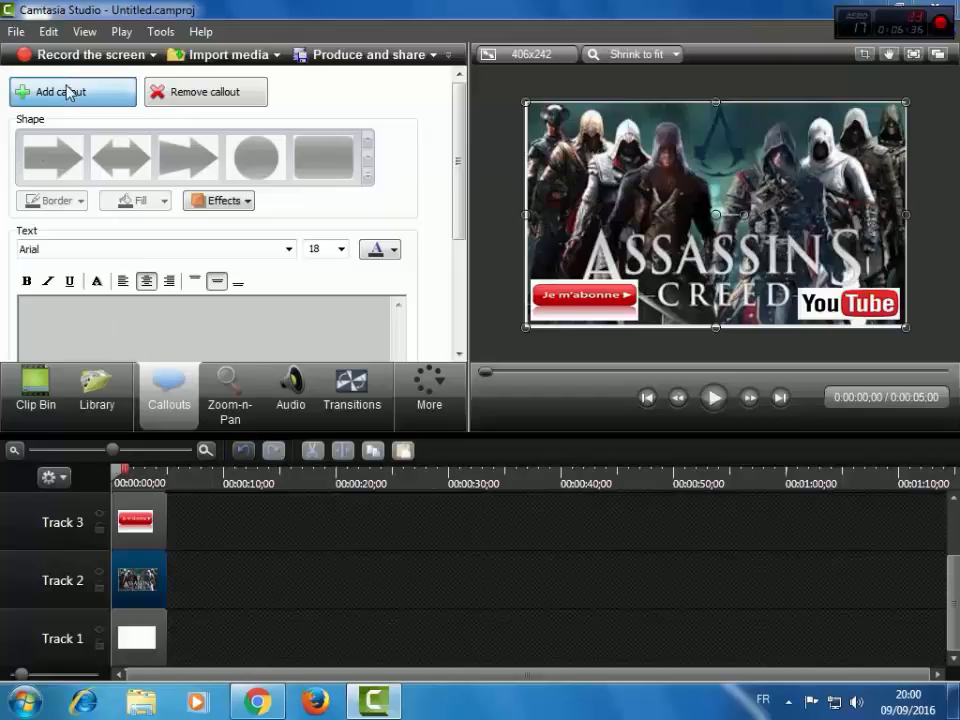
{"action": "left_click", "coordinate": [71, 92]}
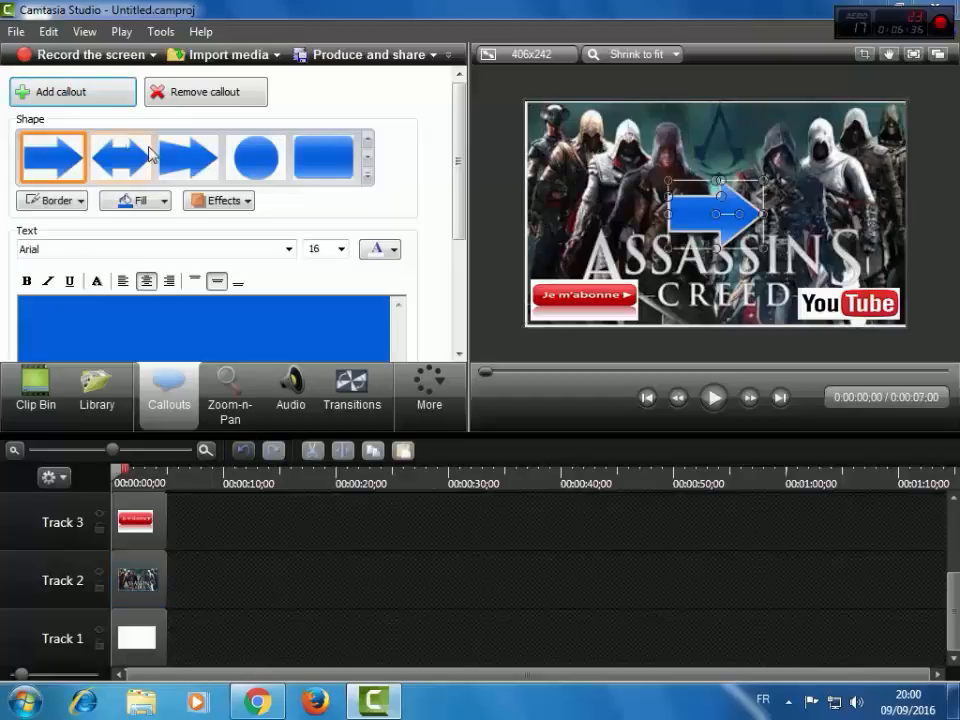
{"action": "left_click", "coordinate": [368, 174]}
{"action": "left_click", "coordinate": [318, 536]}
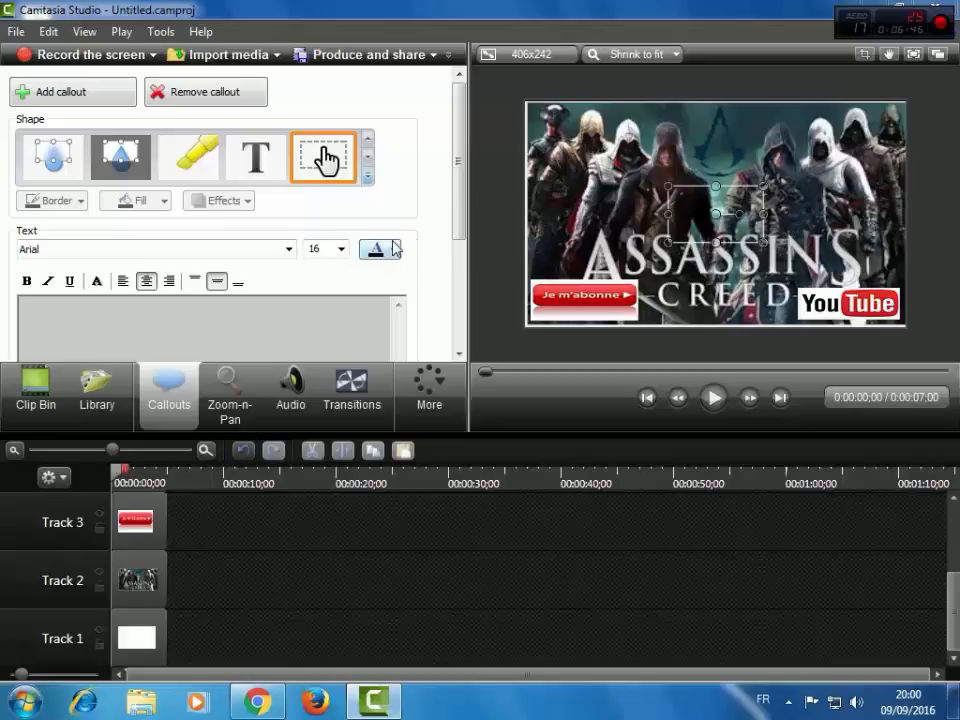
- Format the callout text in dark red Arial Black at size 24
{"action": "left_click", "coordinate": [229, 309]}
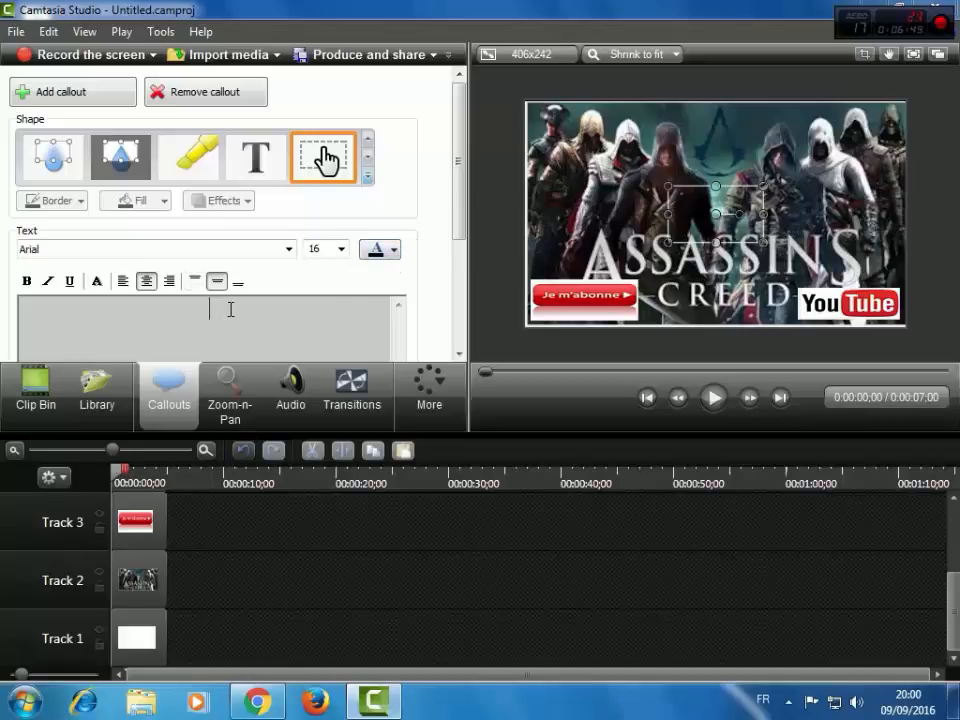
{"action": "left_click", "coordinate": [395, 250]}
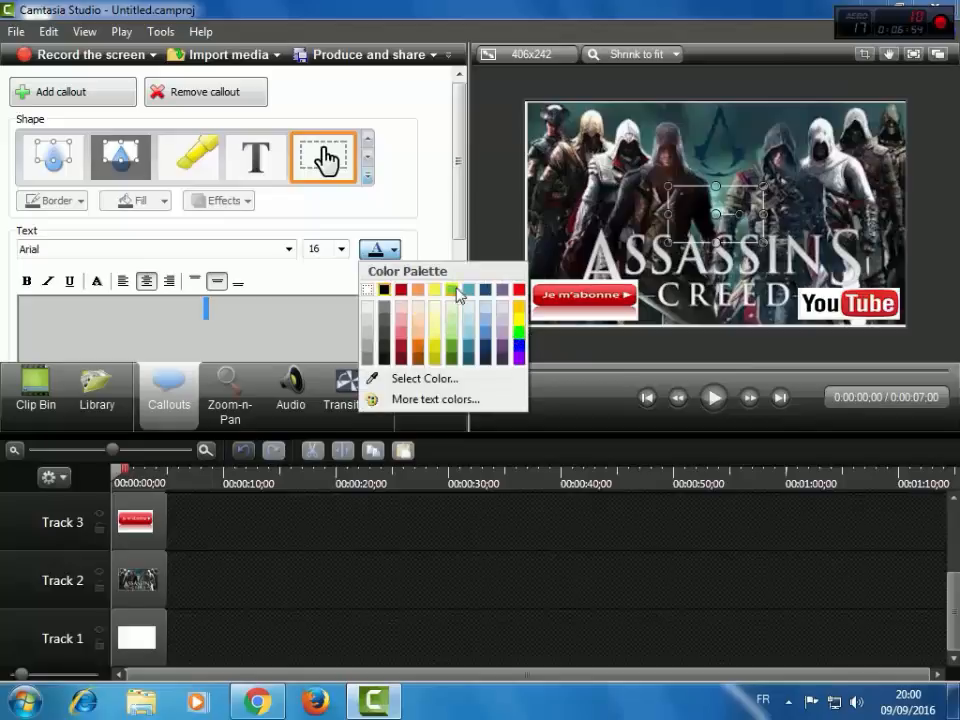
{"action": "left_click", "coordinate": [401, 291]}
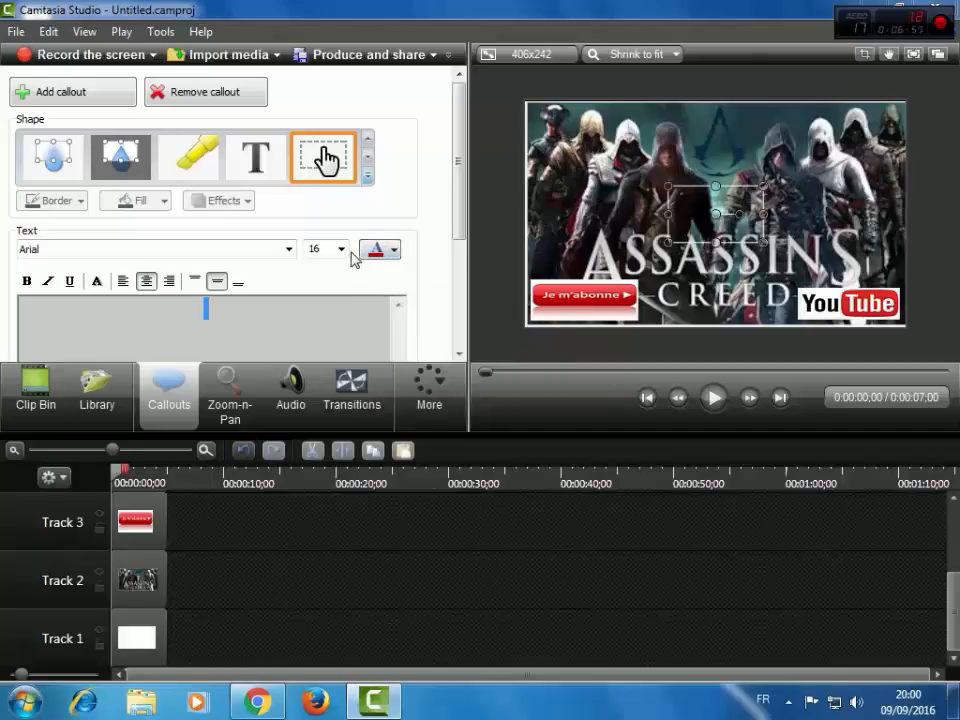
{"action": "left_click", "coordinate": [341, 249]}
{"action": "left_click", "coordinate": [316, 416]}
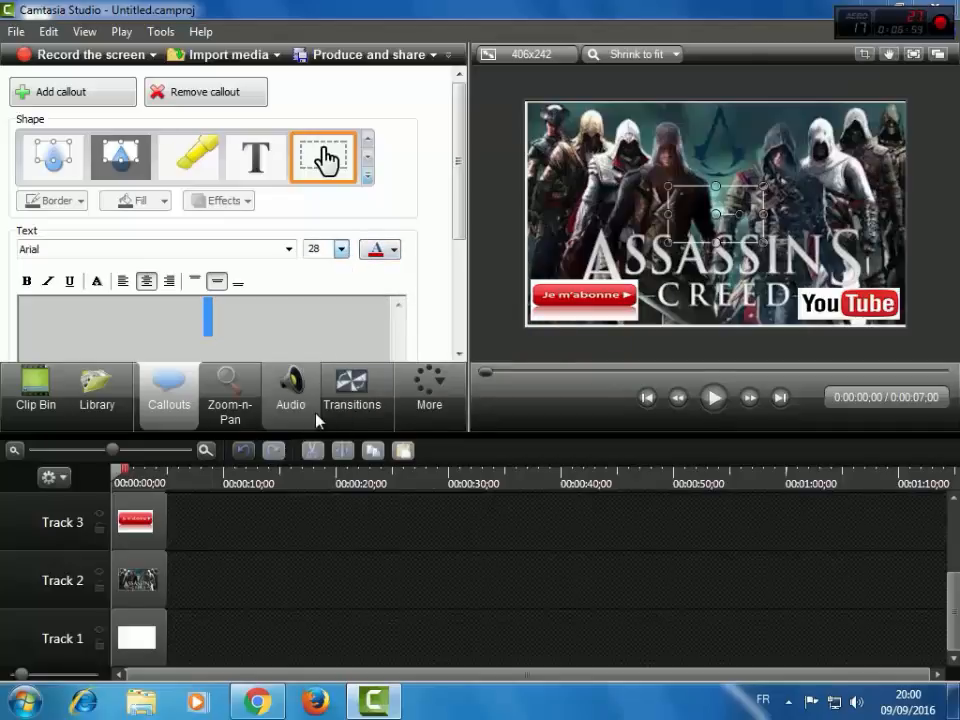
{"action": "left_click", "coordinate": [341, 249]}
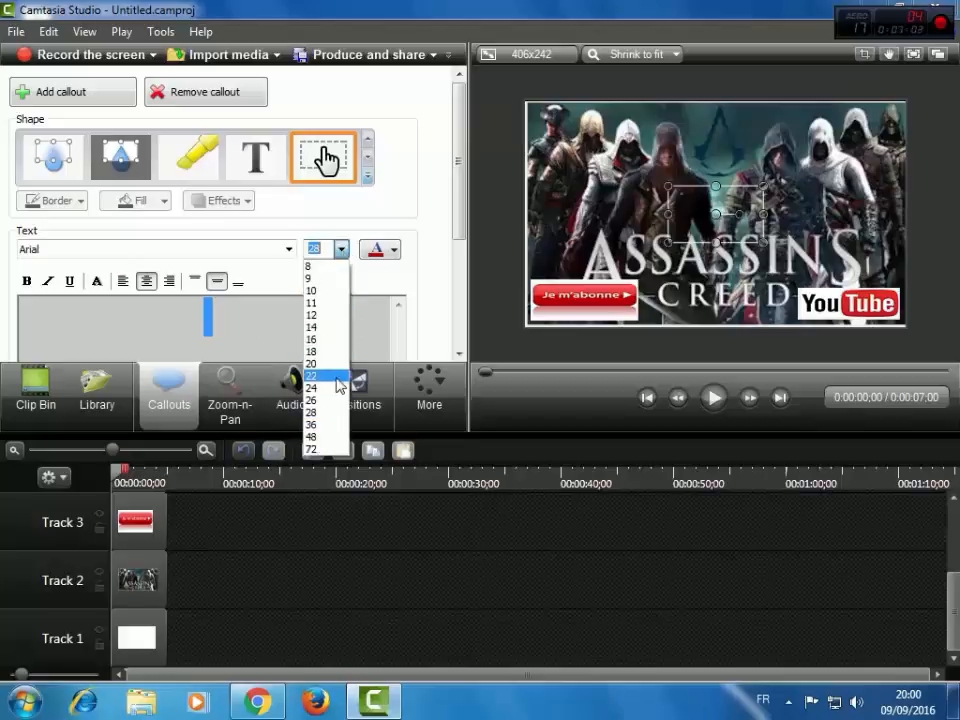
{"action": "left_click", "coordinate": [334, 388]}
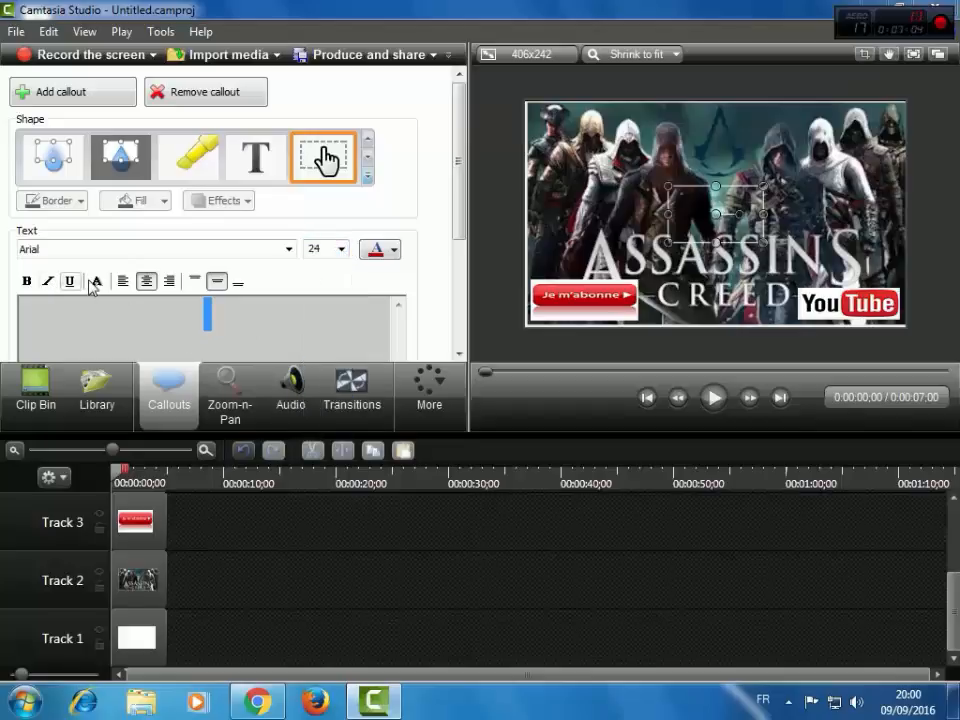
{"action": "left_click", "coordinate": [44, 249]}
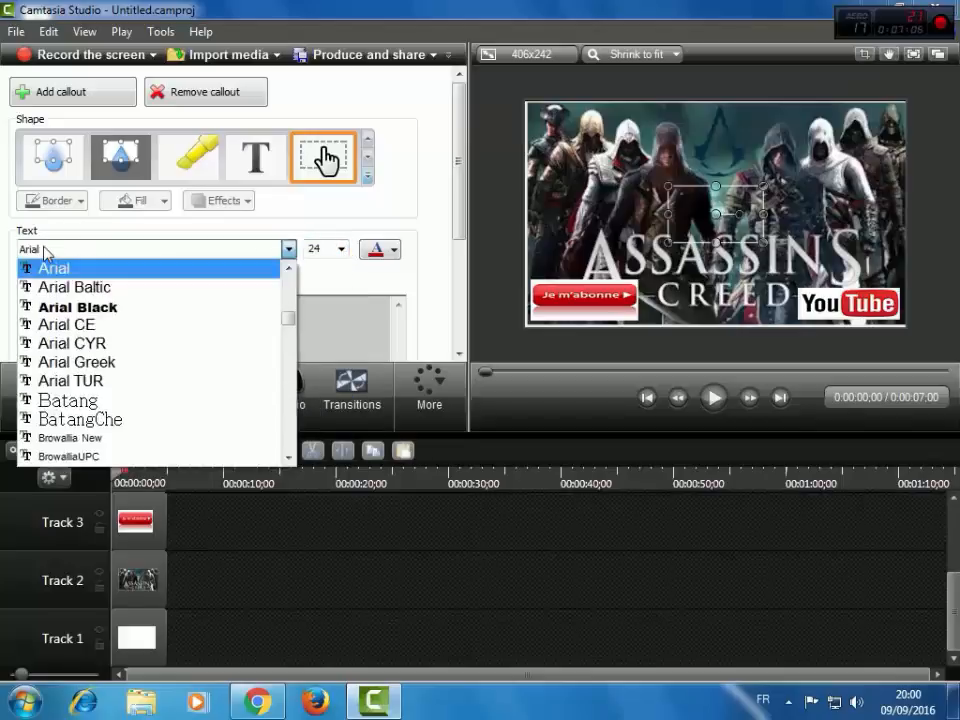
{"action": "left_click", "coordinate": [76, 310]}
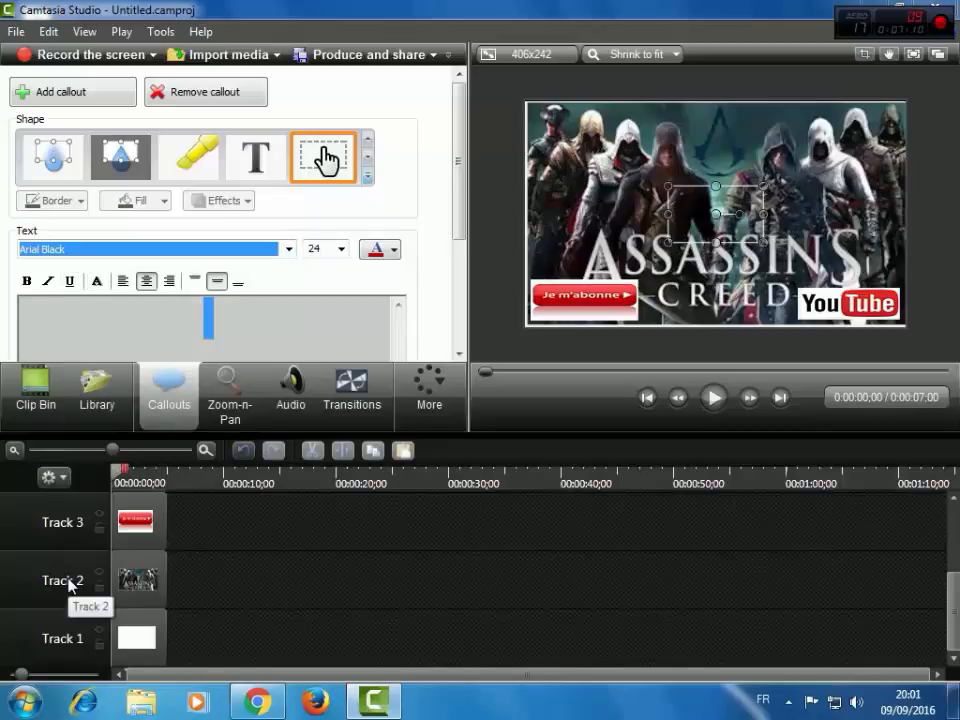
{"action": "scroll", "coordinate": [70, 586], "scroll_direction": "down", "scroll_amount": 5}
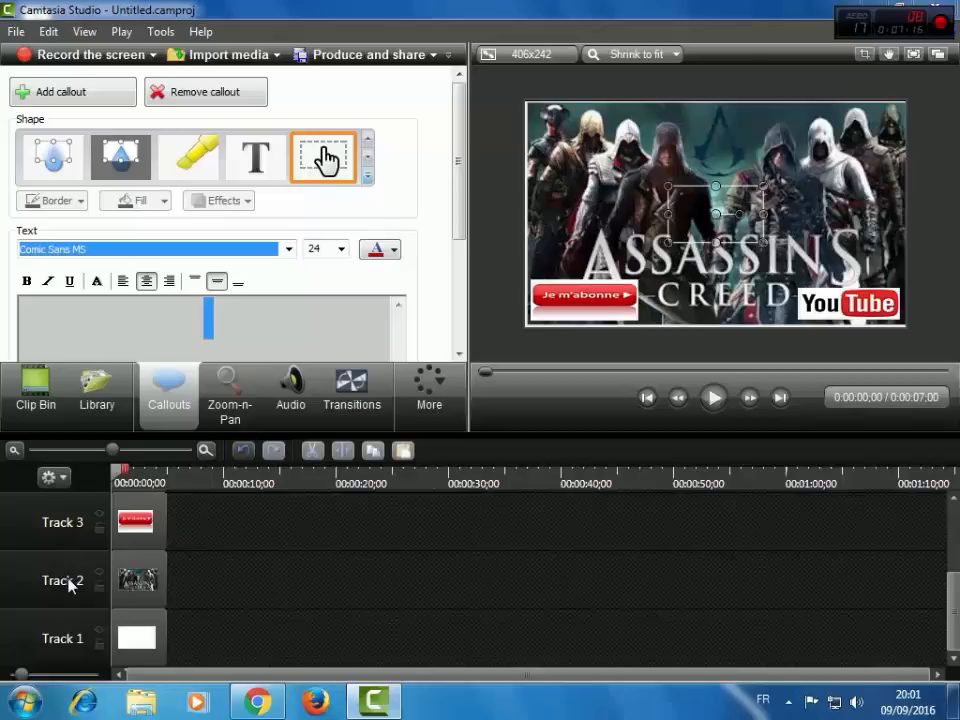
- Enter "COMMENT TELECHARGER ASSASSIN'S GREED" as the callout text
{"action": "left_click", "coordinate": [219, 325]}
{"action": "type", "text": "C"}
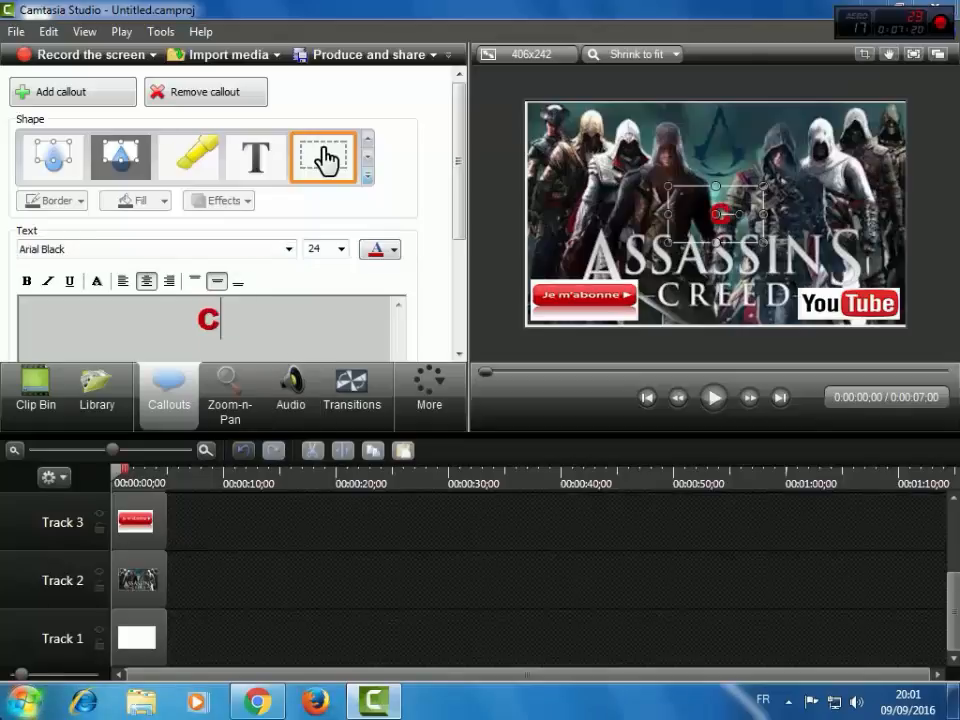
{"action": "type", "text": "OM"}
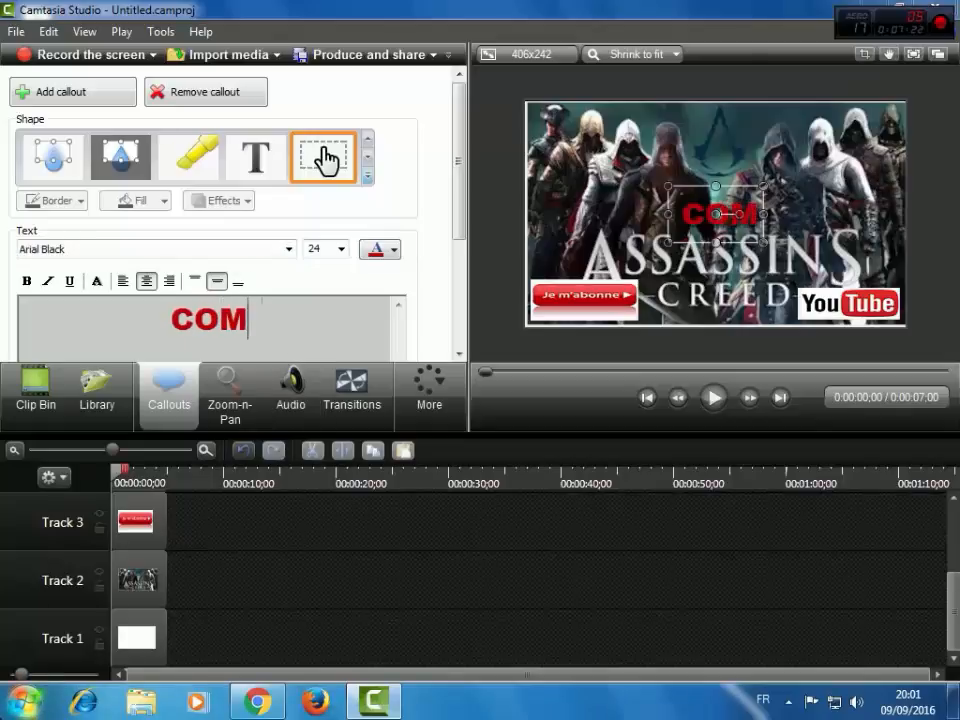
{"action": "type", "text": "MENT"}
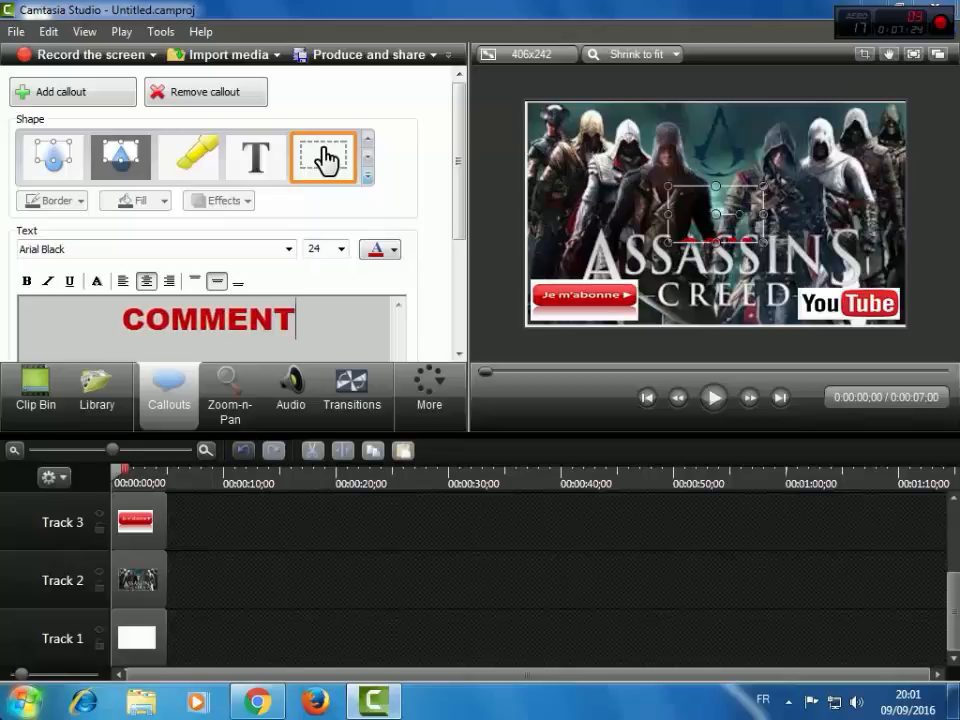
{"action": "type", "text": " TE"}
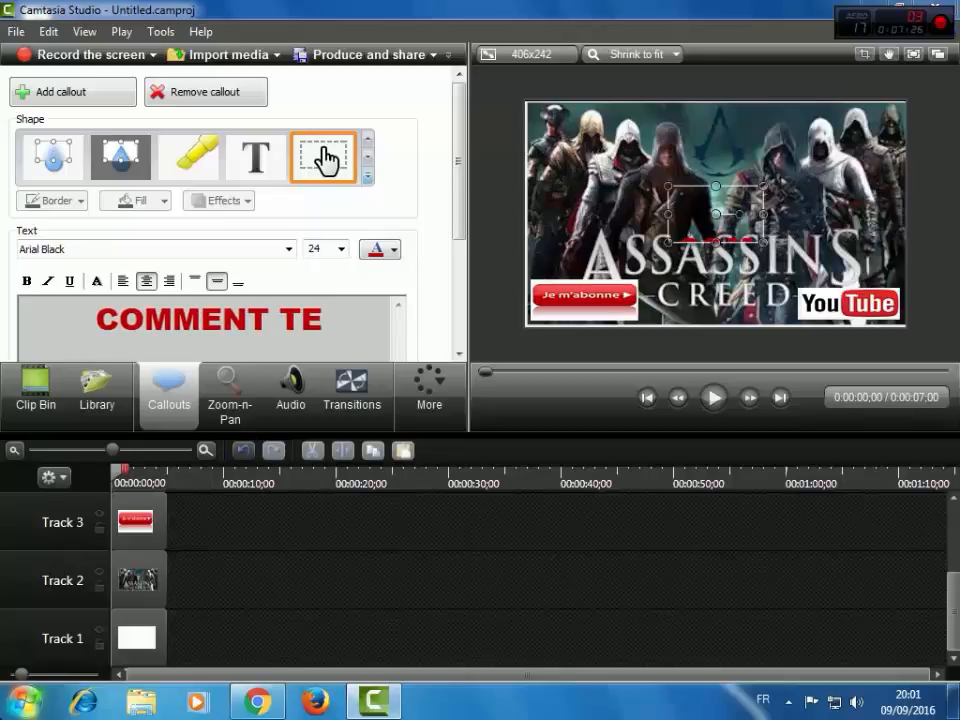
{"action": "type", "text": "LA"}
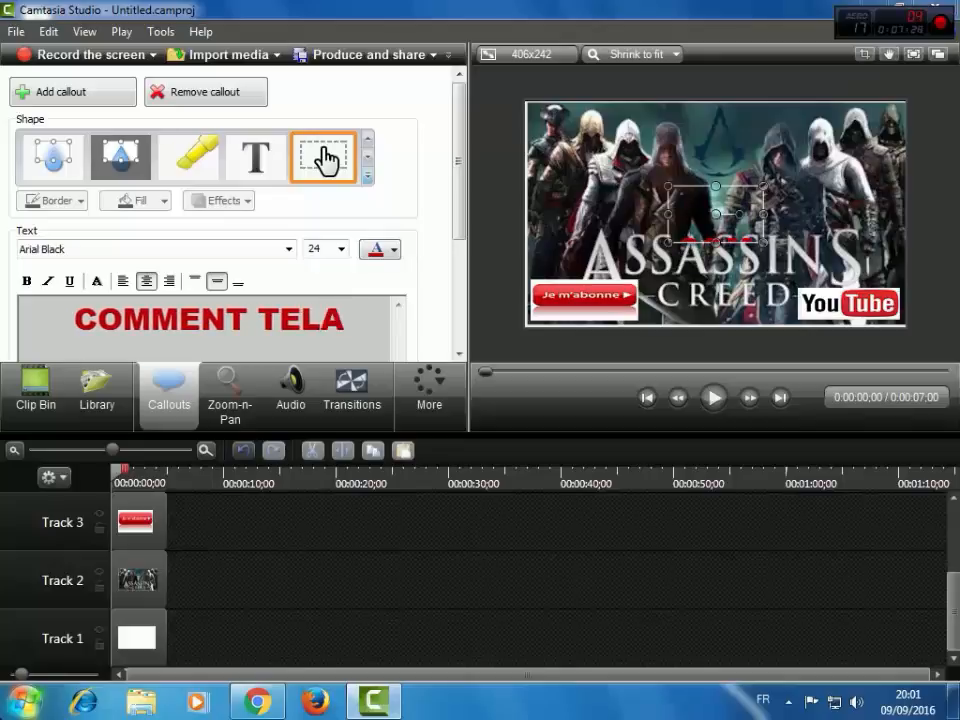
{"action": "key", "text": "BackSpace"}
{"action": "type", "text": "EC"}
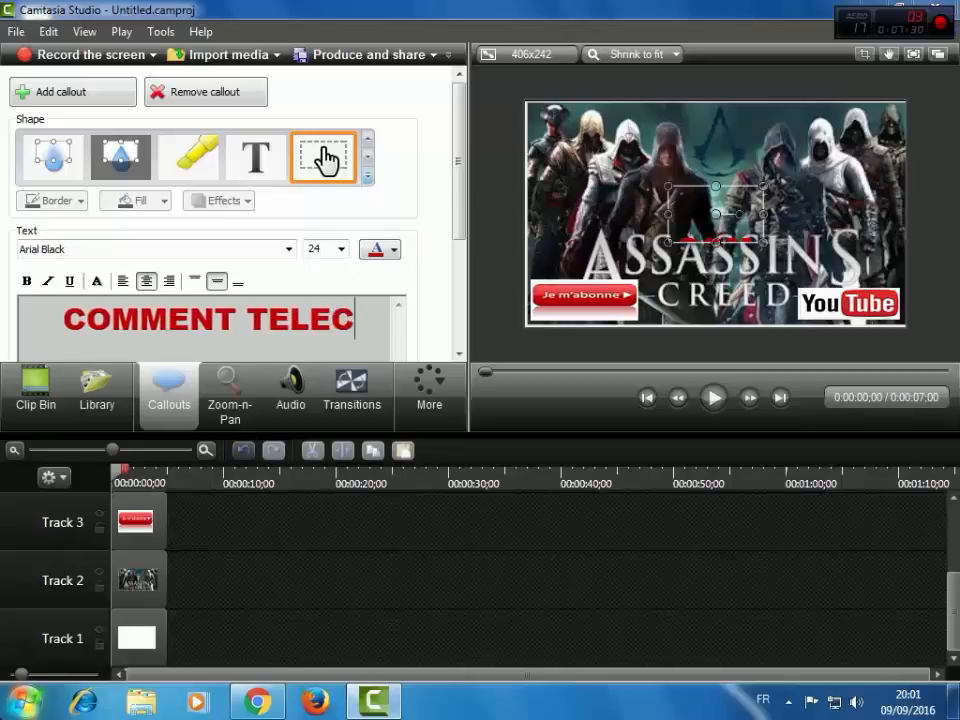
{"action": "type", "text": "HAR"}
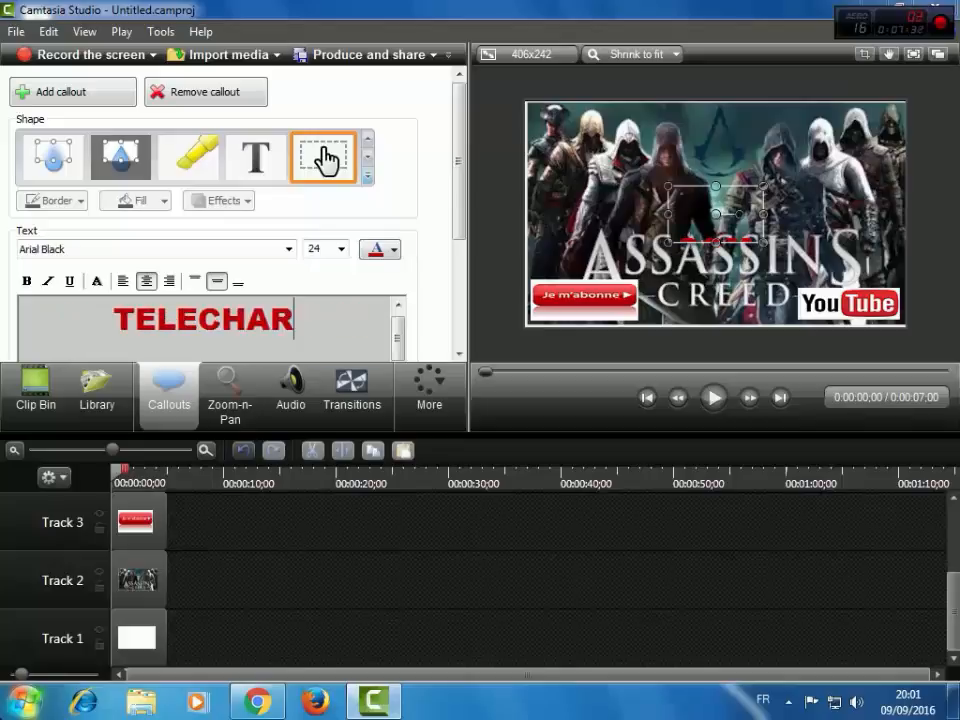
{"action": "type", "text": "GER"}
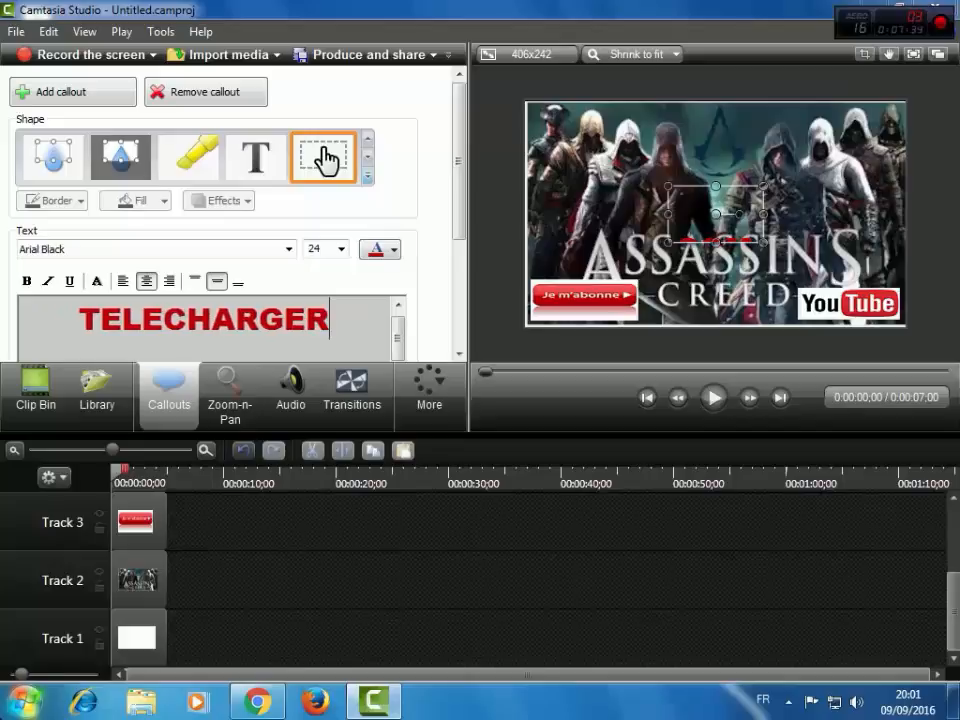
{"action": "type", "text": " ASS"}
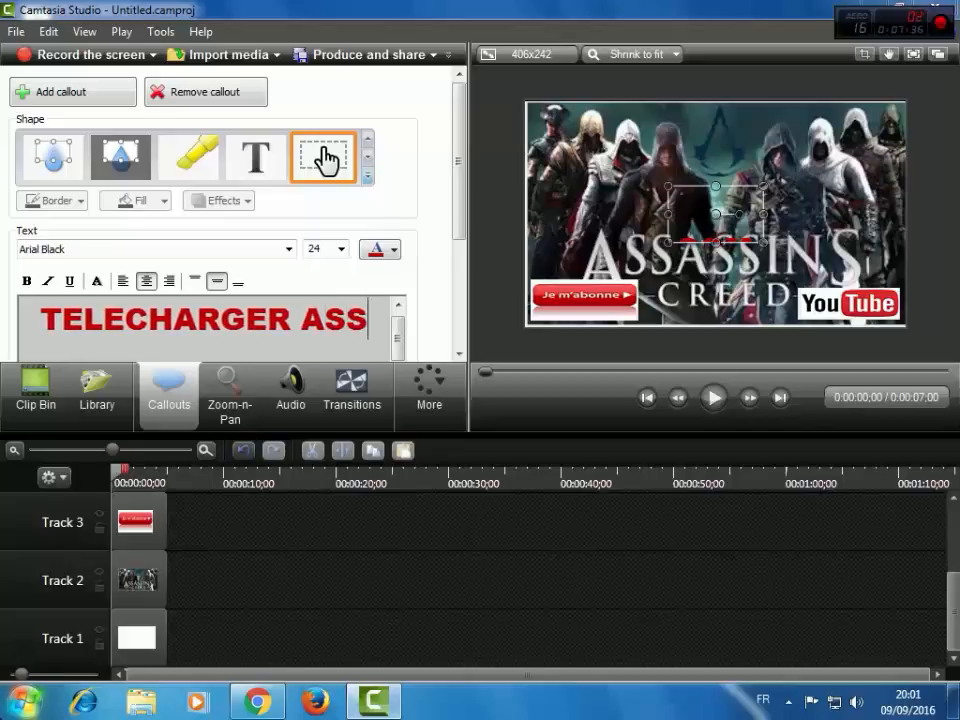
{"action": "type", "text": "AS"}
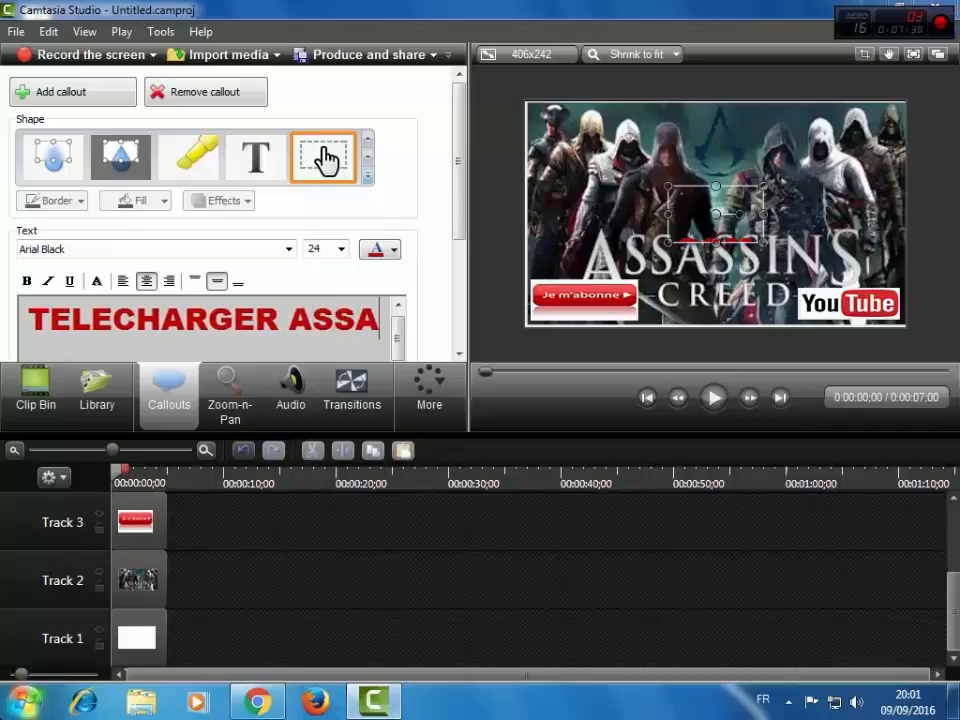
{"action": "type", "text": "S"}
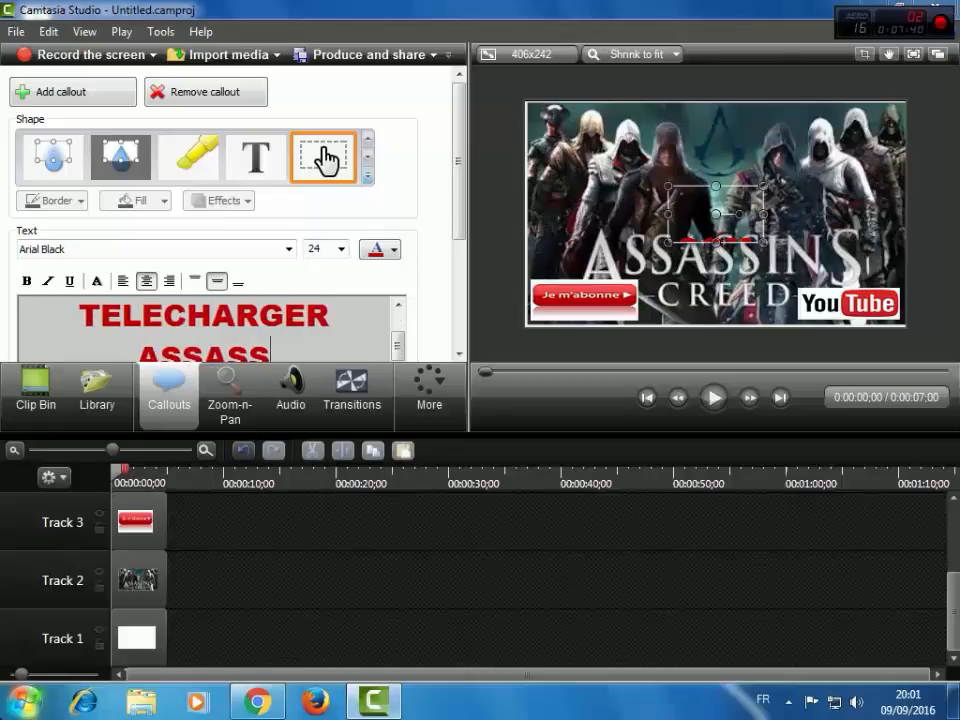
{"action": "type", "text": "I"}
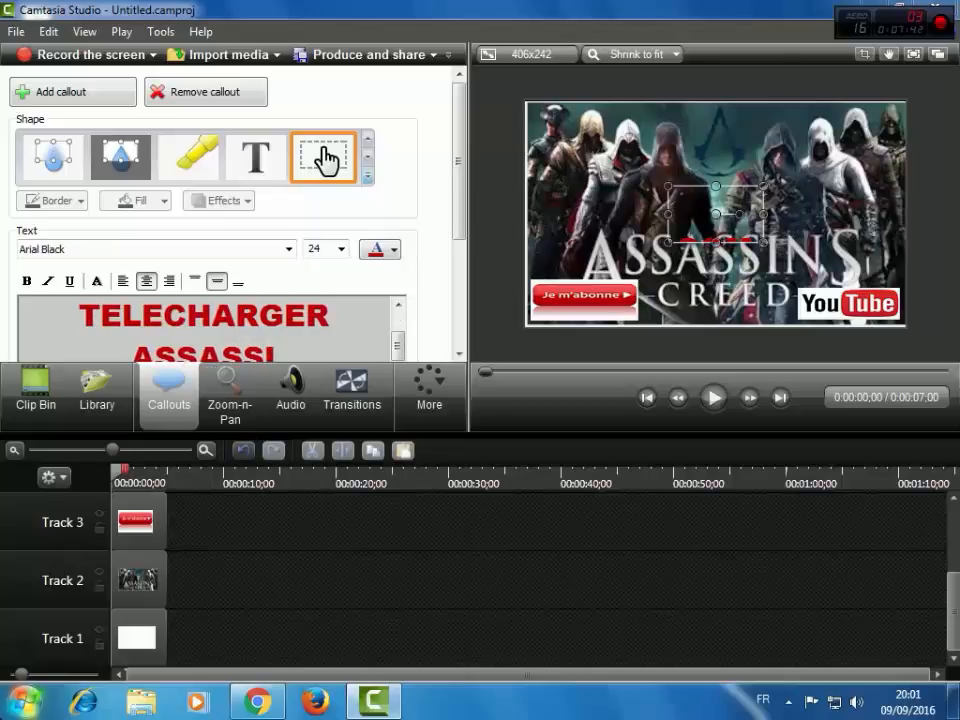
{"action": "type", "text": "N"}
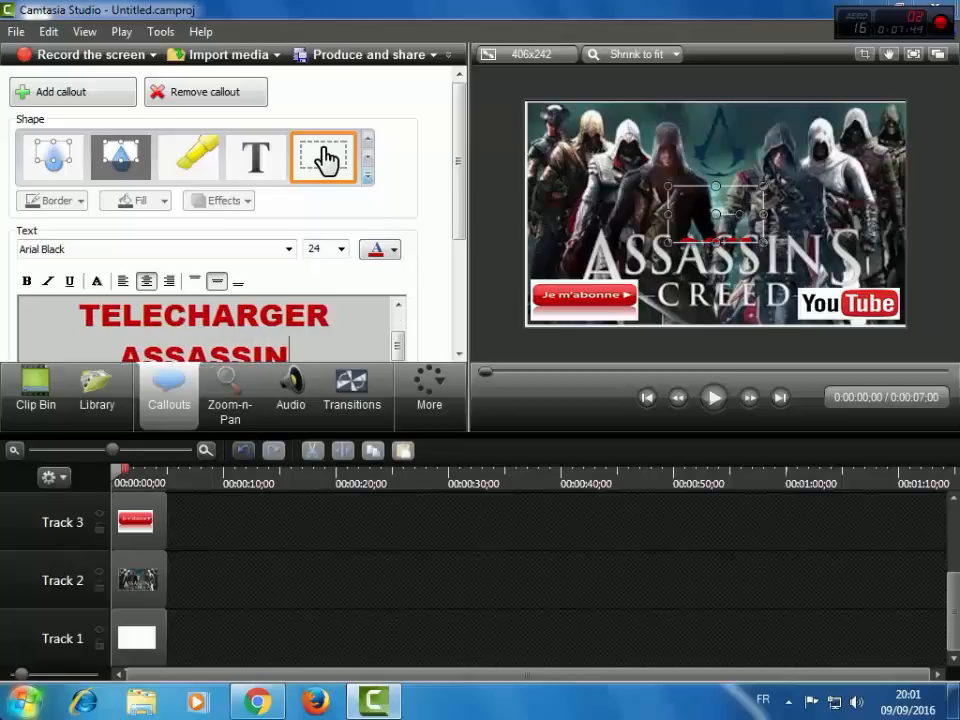
{"action": "type", "text": "'"}
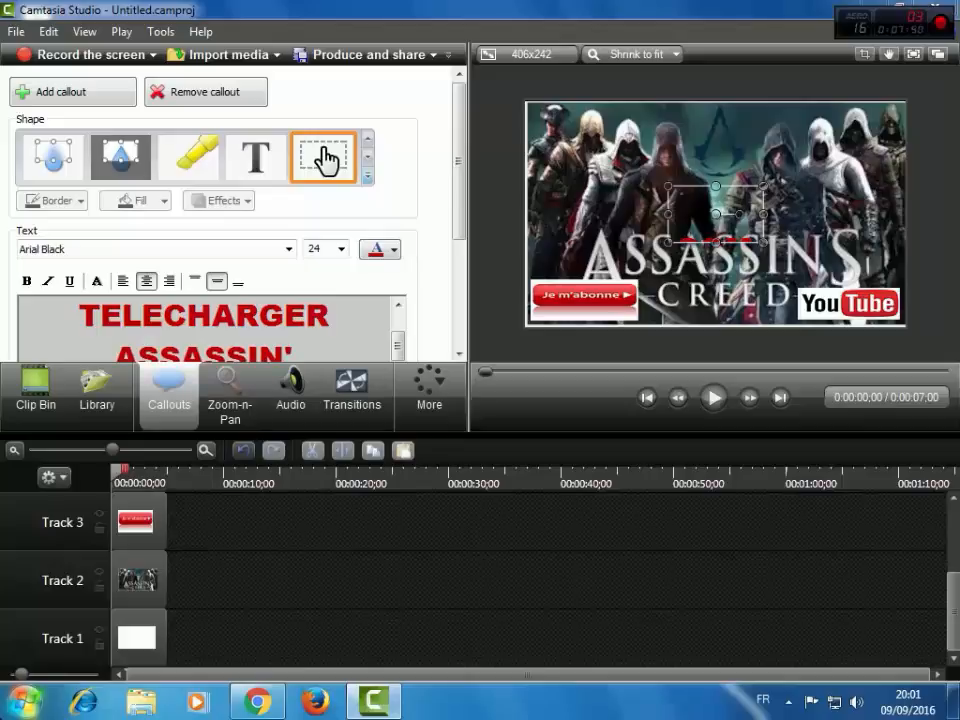
{"action": "type", "text": "S"}
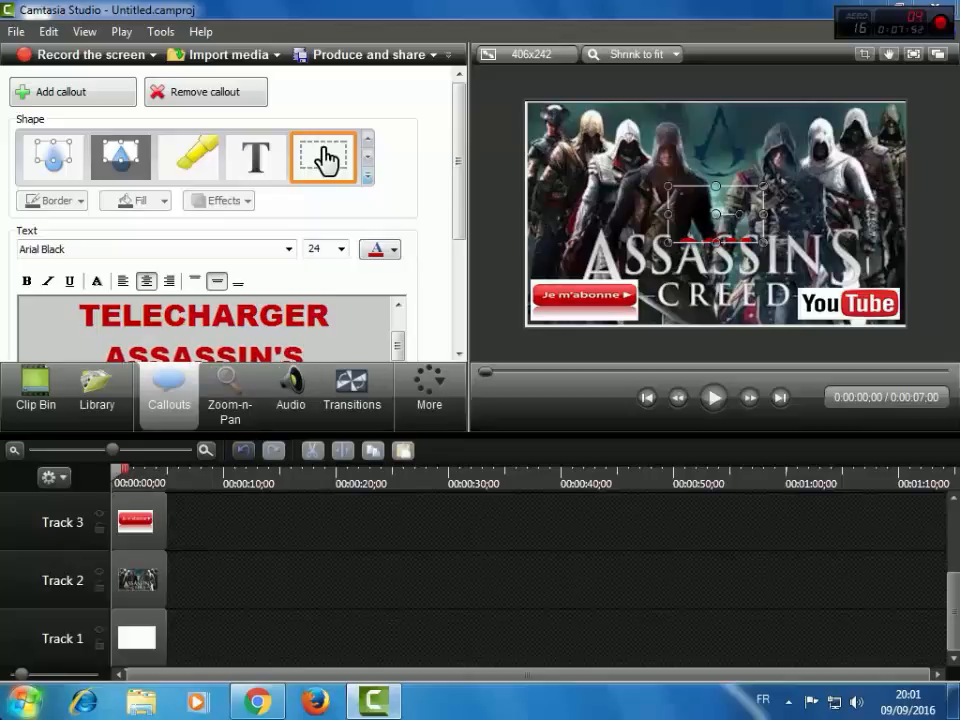
{"action": "type", "text": " GREE"}
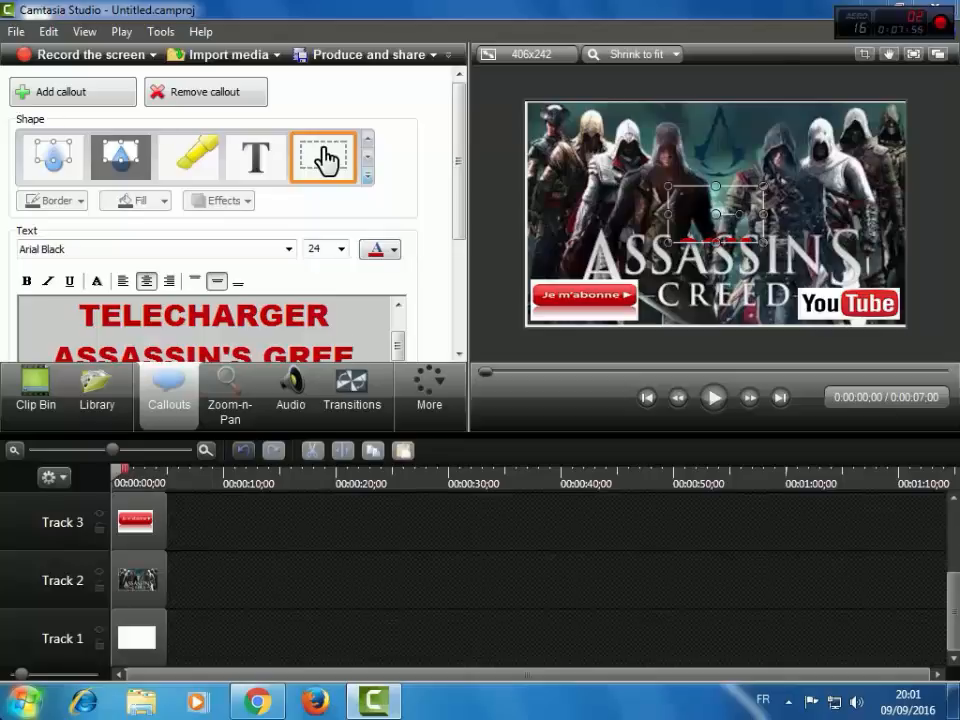
{"action": "type", "text": "D"}
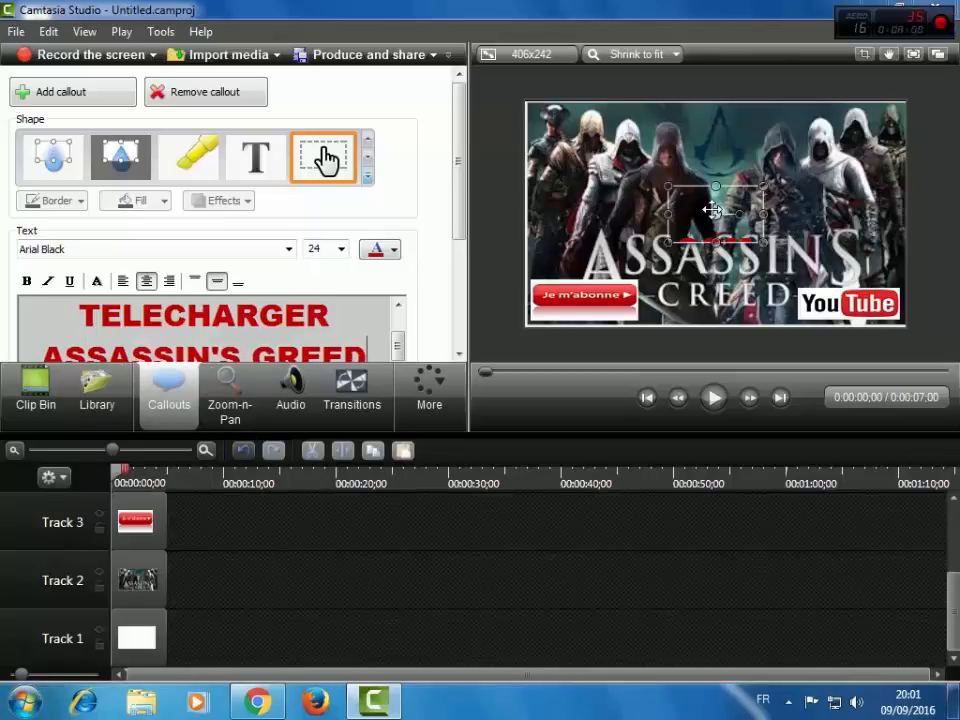
- Enlarge the callout box to nearly the picture's full width and tall enough for three lines of text above the logos
{"action": "left_click_drag", "start_coordinate": [715, 184], "coordinate": [716, 131]}
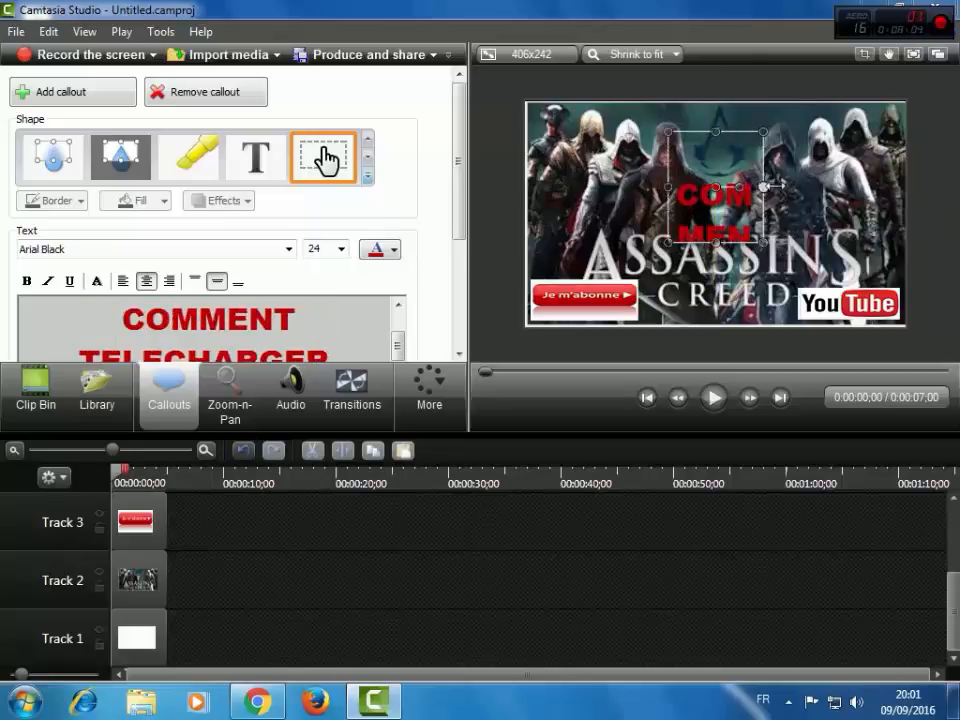
{"action": "left_click_drag", "start_coordinate": [764, 186], "coordinate": [876, 187]}
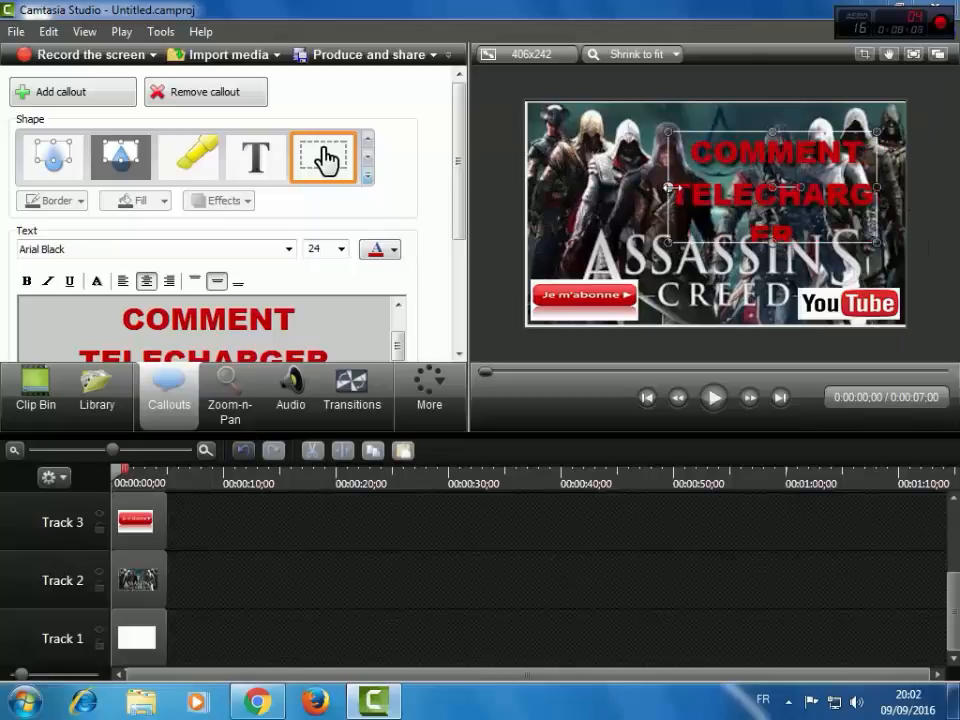
{"action": "left_click_drag", "start_coordinate": [669, 187], "coordinate": [564, 187]}
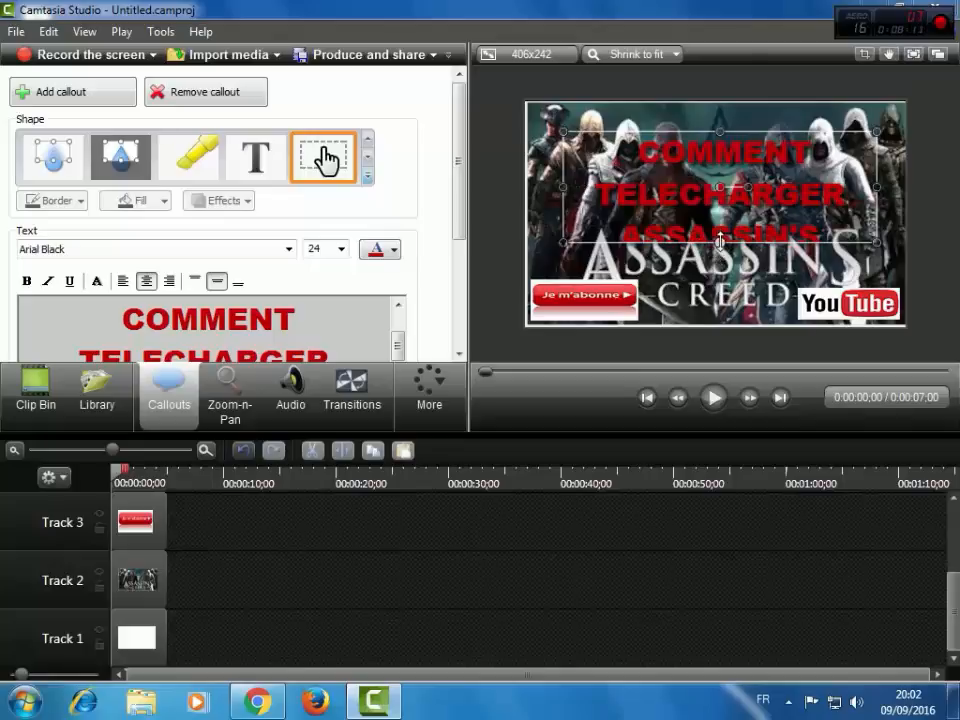
{"action": "left_click_drag", "start_coordinate": [720, 241], "coordinate": [720, 253]}
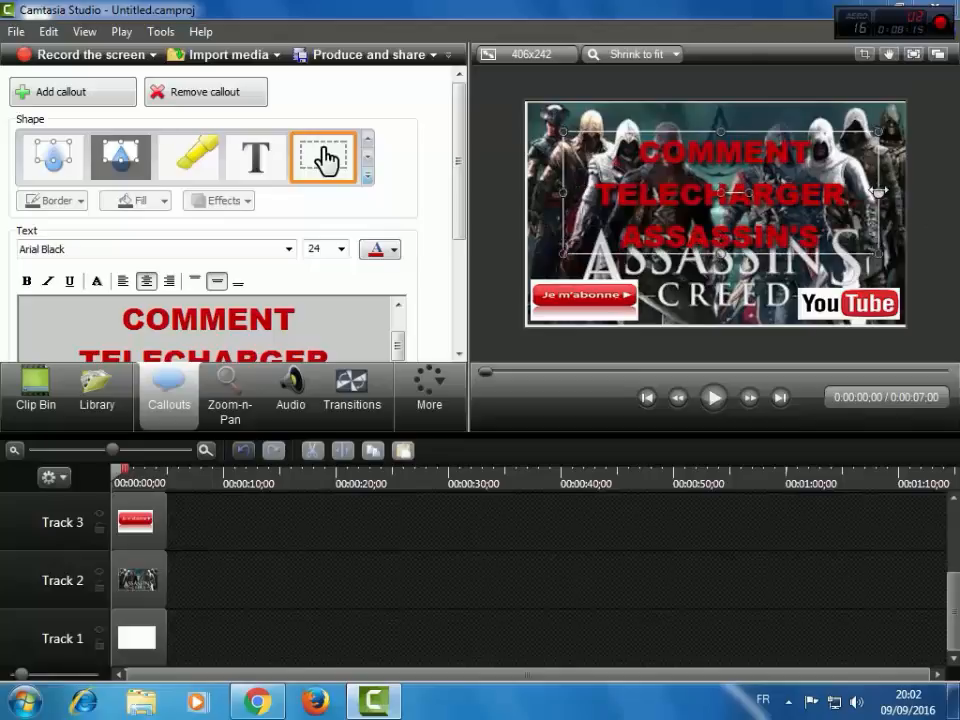
{"action": "left_click_drag", "start_coordinate": [877, 190], "coordinate": [901, 190]}
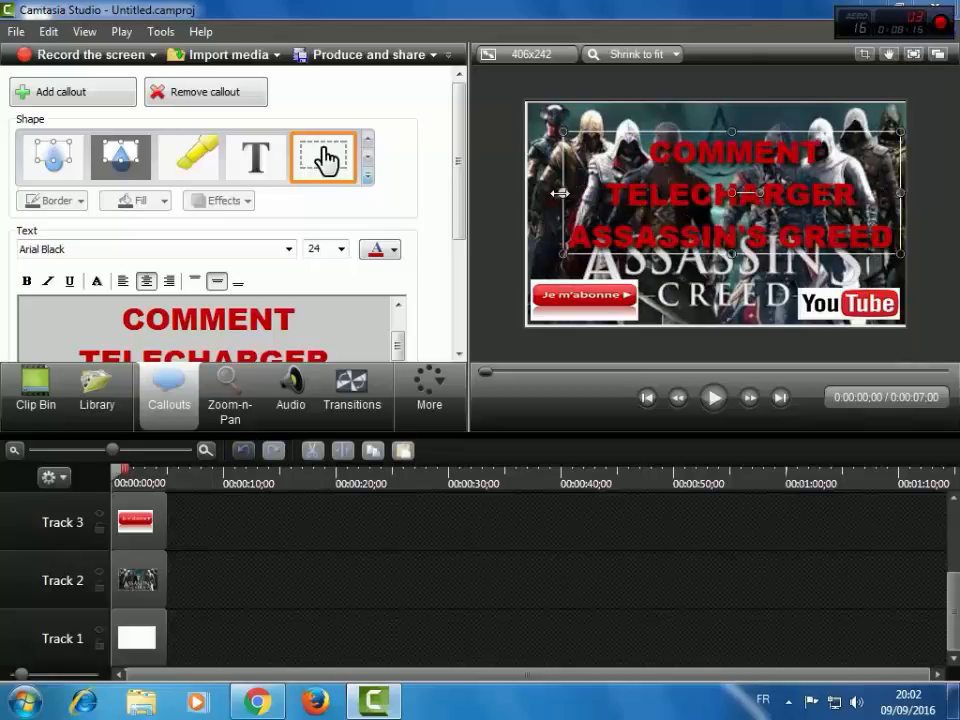
{"action": "left_click_drag", "start_coordinate": [560, 193], "coordinate": [528, 193]}
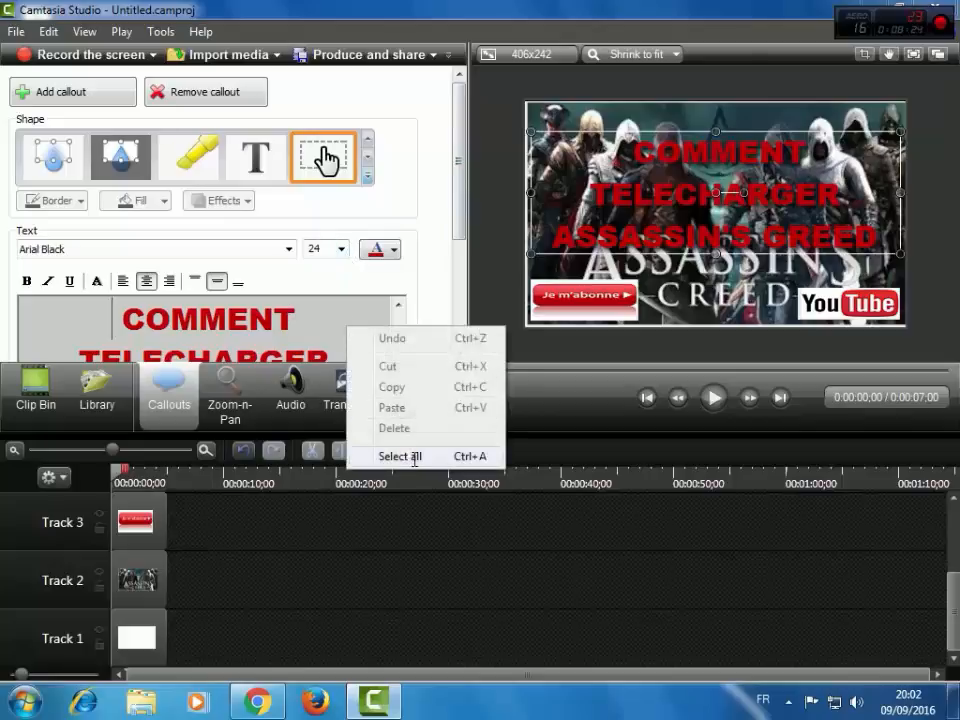
- Set all of the callout text to size 20 and shift the callout slightly lower and to the left on the picture
{"action": "left_click", "coordinate": [400, 456]}
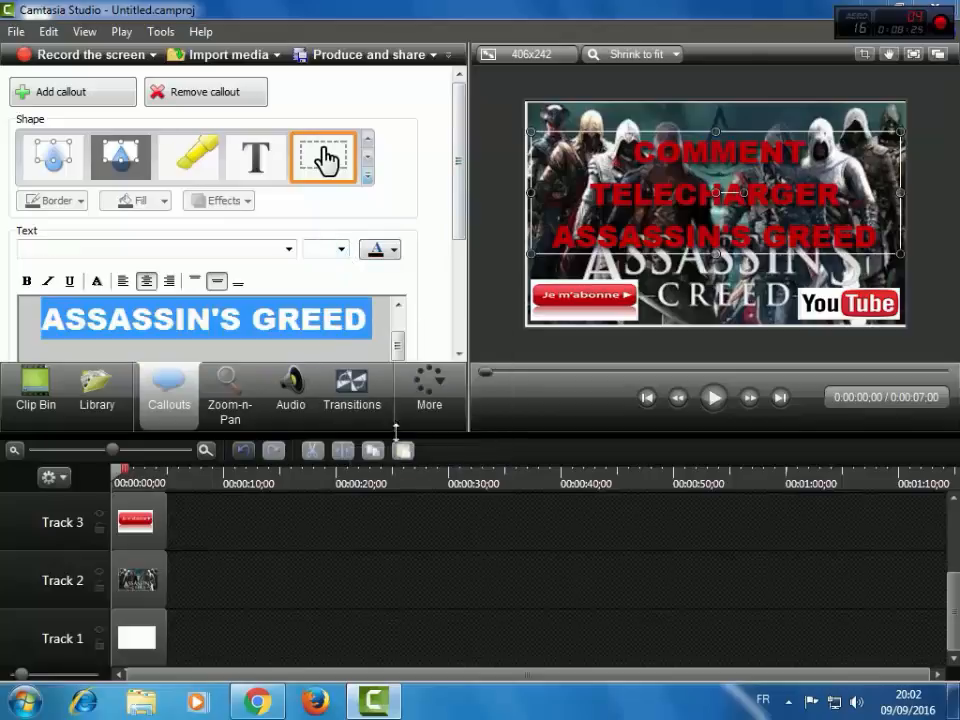
{"action": "left_click", "coordinate": [342, 250]}
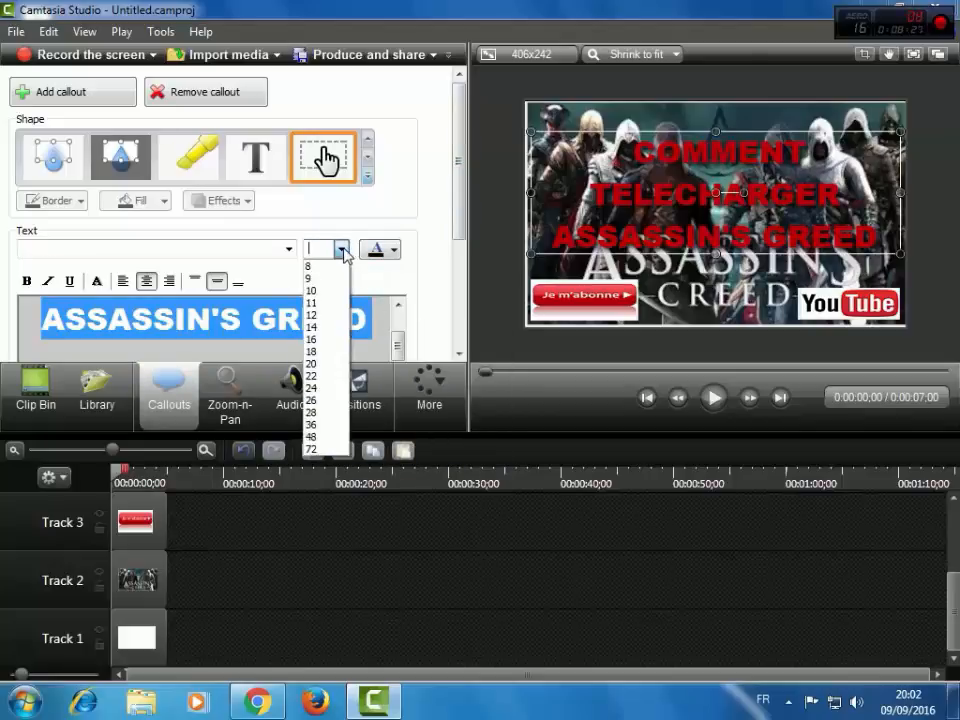
{"action": "left_click", "coordinate": [329, 364]}
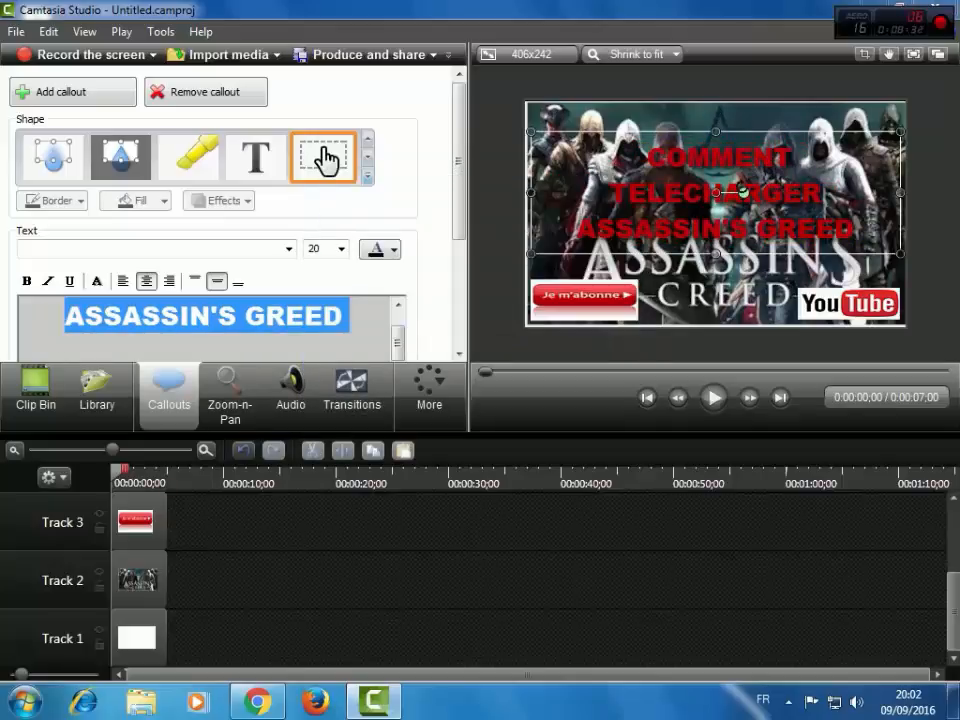
{"action": "left_click_drag", "start_coordinate": [743, 191], "coordinate": [711, 190]}
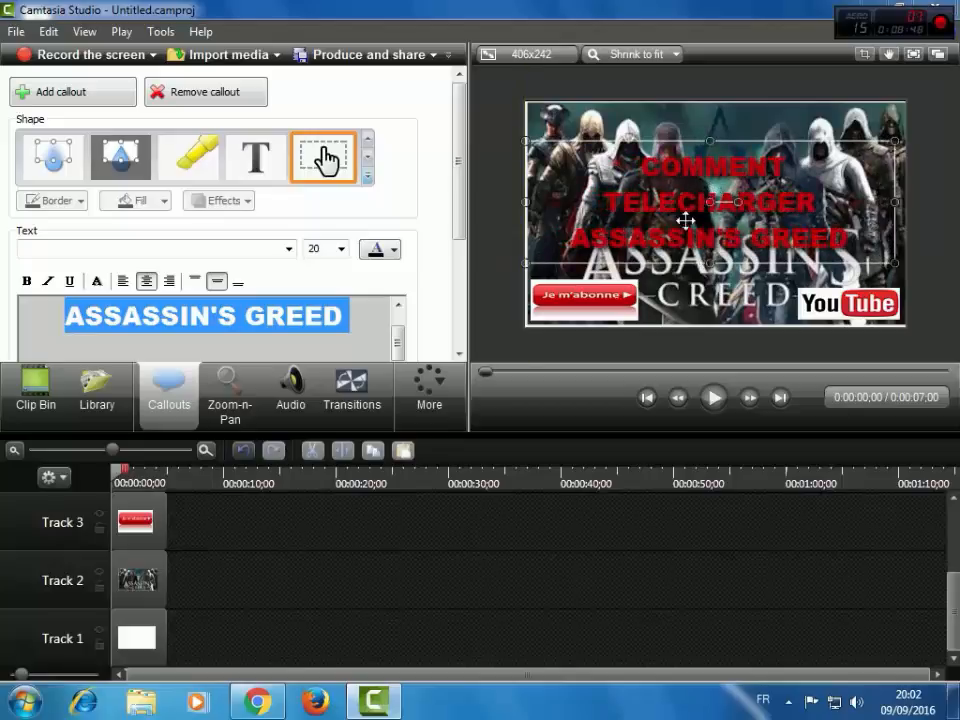
{"action": "left_click", "coordinate": [707, 91]}
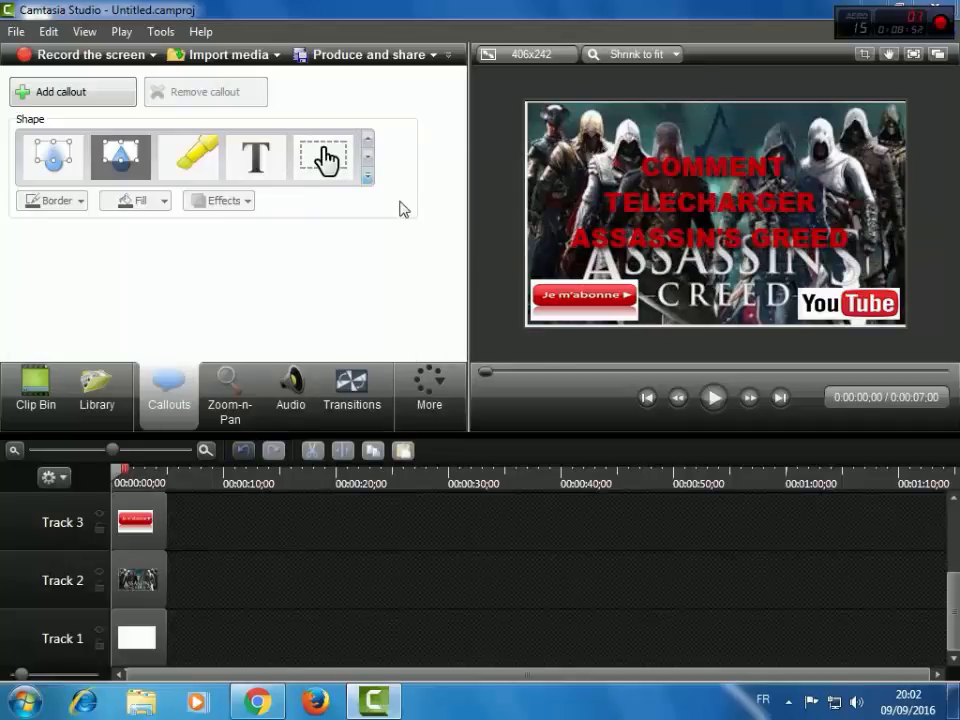
{"action": "left_click", "coordinate": [12, 706]}
{"action": "left_click", "coordinate": [489, 212]}
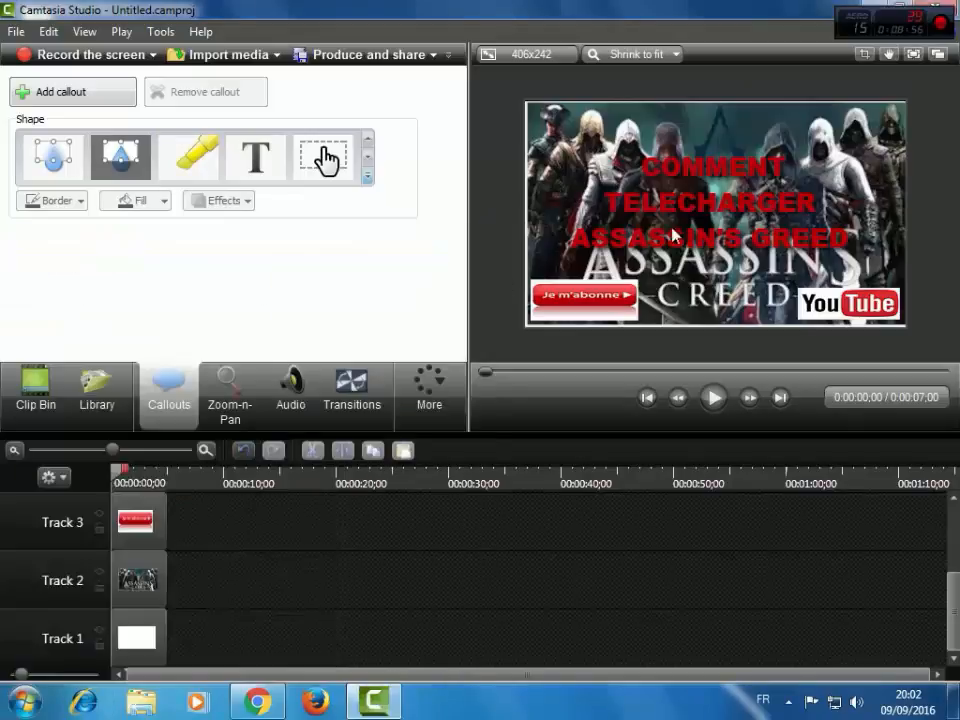
- Import the blue "Abonnez Vous!" image 1234.PNG from the Images library into the project media
{"action": "left_click", "coordinate": [15, 31]}
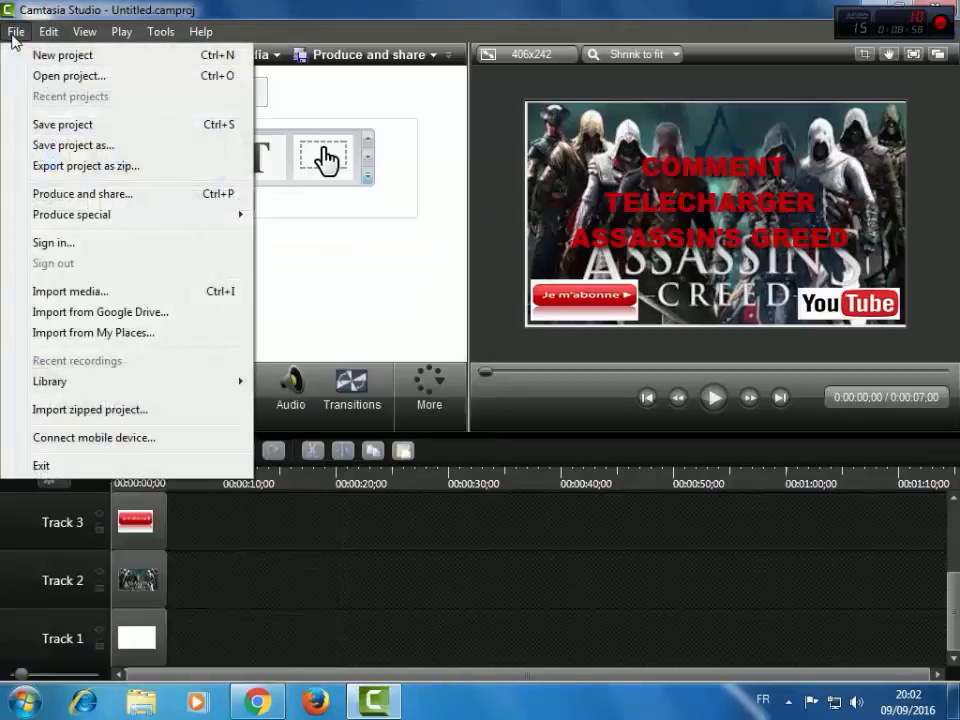
{"action": "left_click", "coordinate": [75, 292]}
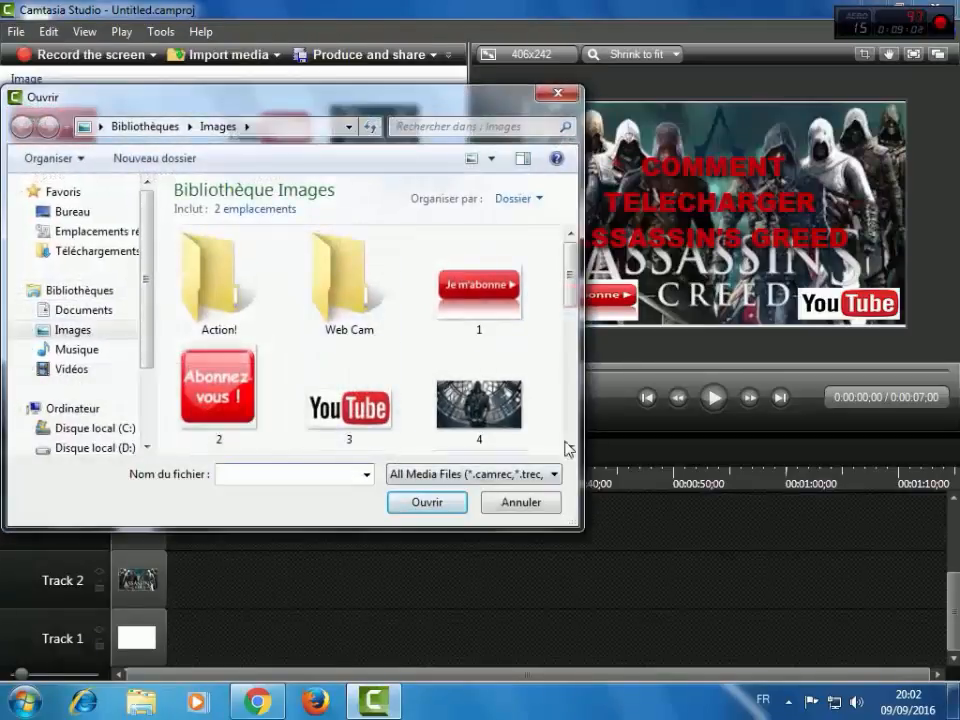
{"action": "left_click_drag", "start_coordinate": [565, 270], "coordinate": [568, 306]}
{"action": "double_click", "coordinate": [497, 355]}
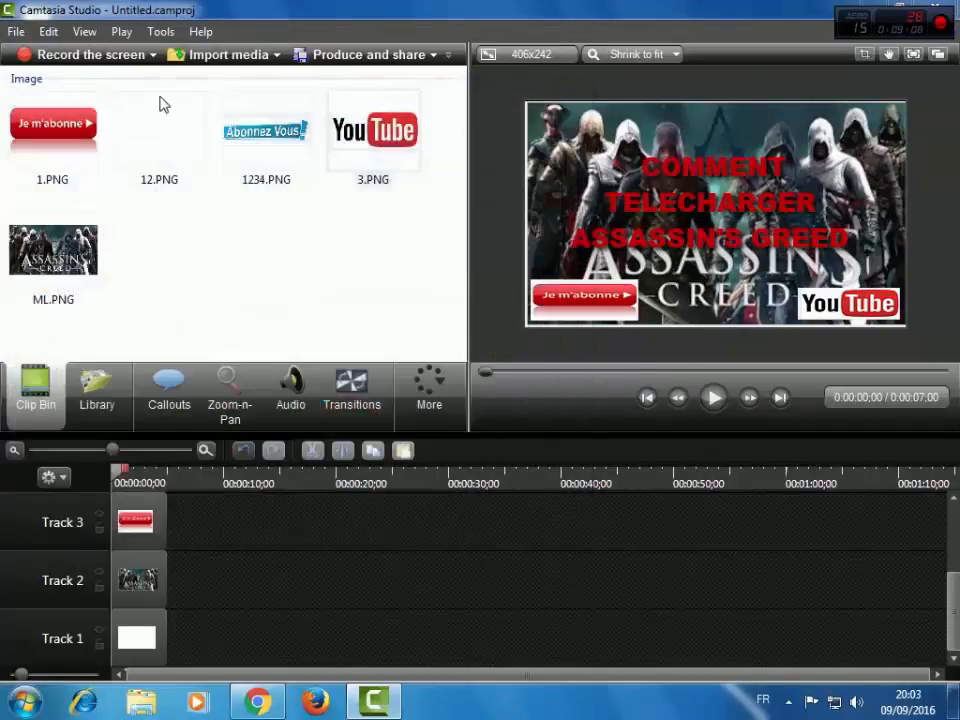
- Add 1234.PNG to the timeline at the playhead, shrink it and place it above the title at the picture's top centre
{"action": "right_click", "coordinate": [279, 133]}
{"action": "left_click", "coordinate": [362, 145]}
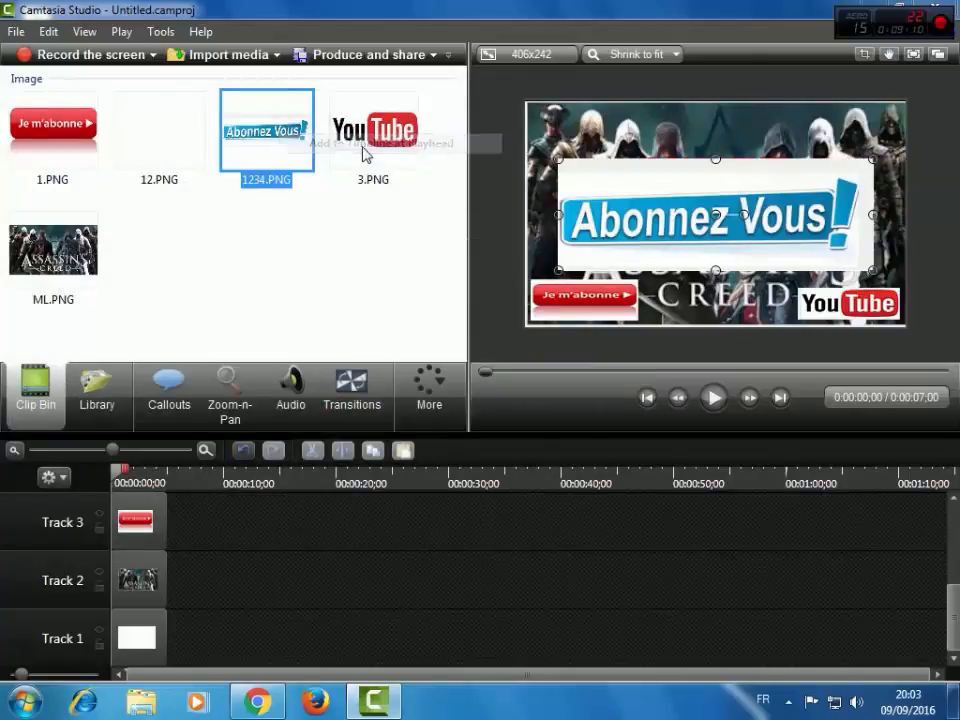
{"action": "left_click_drag", "start_coordinate": [716, 160], "coordinate": [716, 215]}
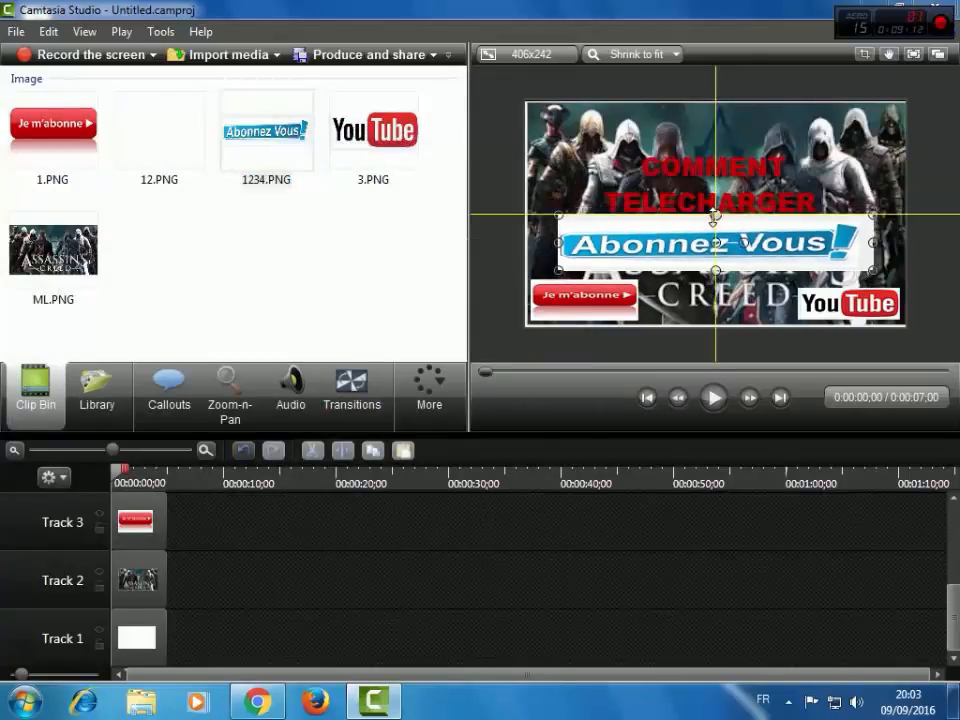
{"action": "left_click_drag", "start_coordinate": [873, 242], "coordinate": [727, 124]}
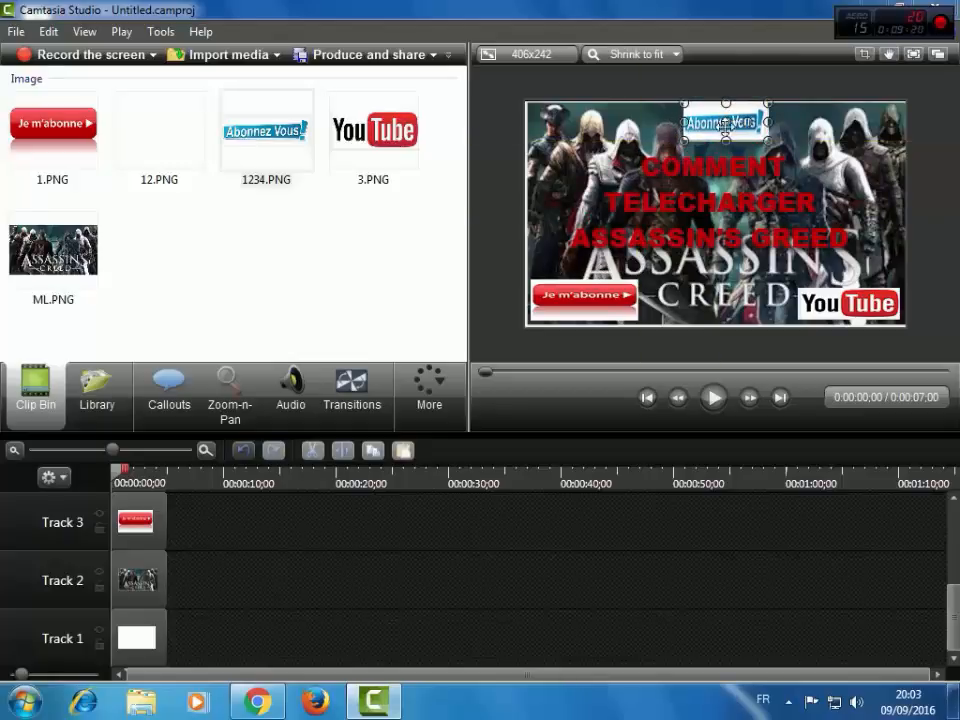
{"action": "left_click", "coordinate": [710, 88]}
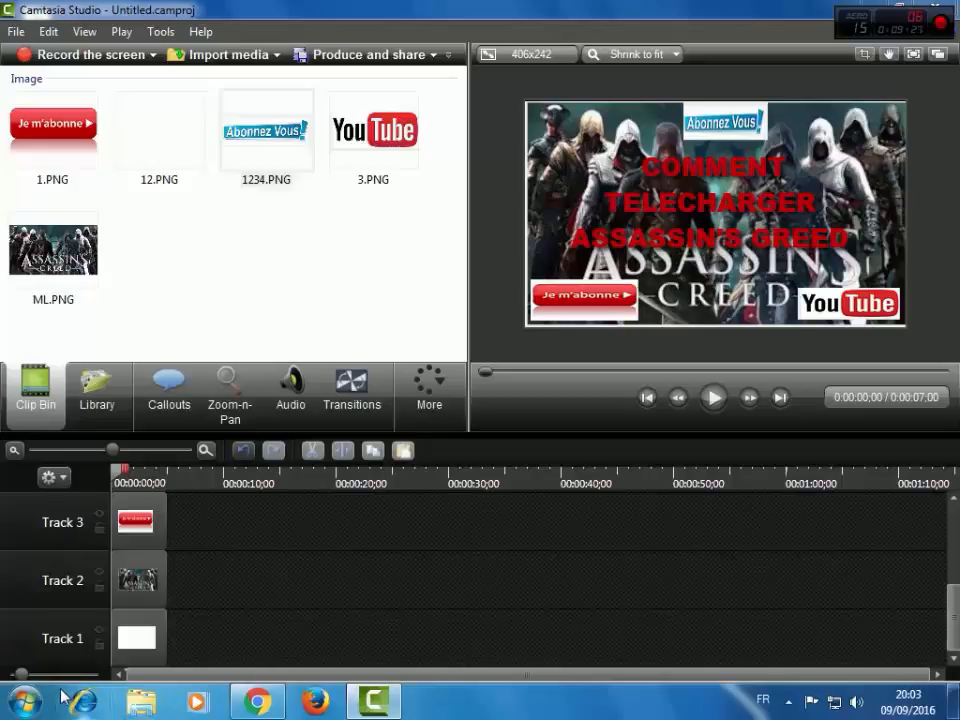
- Open Outil Capture and capture the finished thumbnail area of the Camtasia preview
{"action": "left_click", "coordinate": [26, 706]}
{"action": "left_click", "coordinate": [90, 268]}
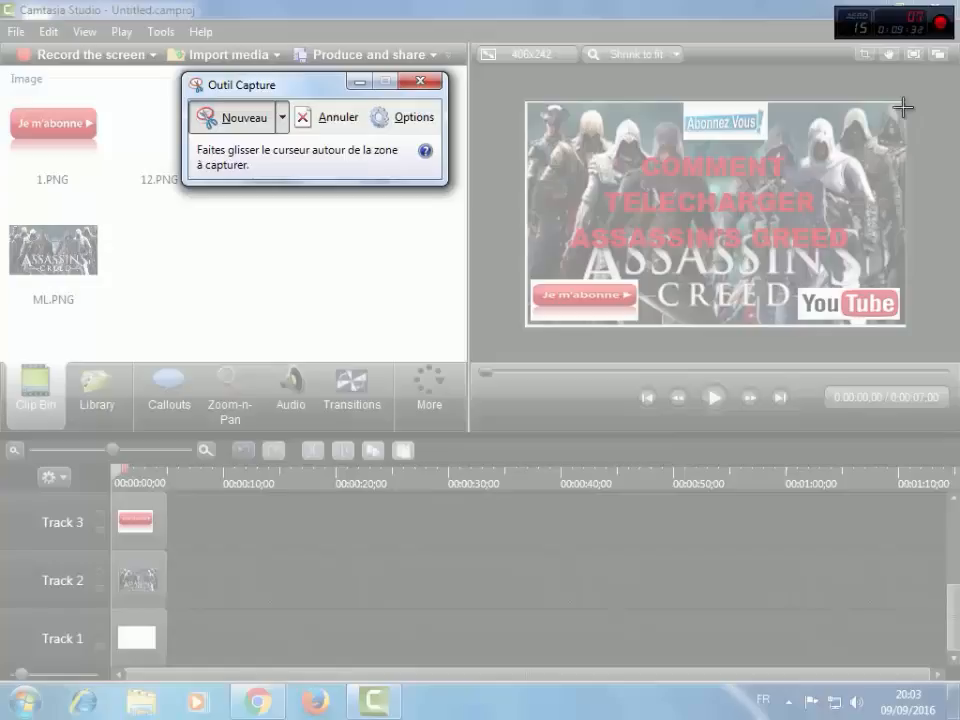
{"action": "left_click_drag", "start_coordinate": [901, 105], "coordinate": [529, 324]}
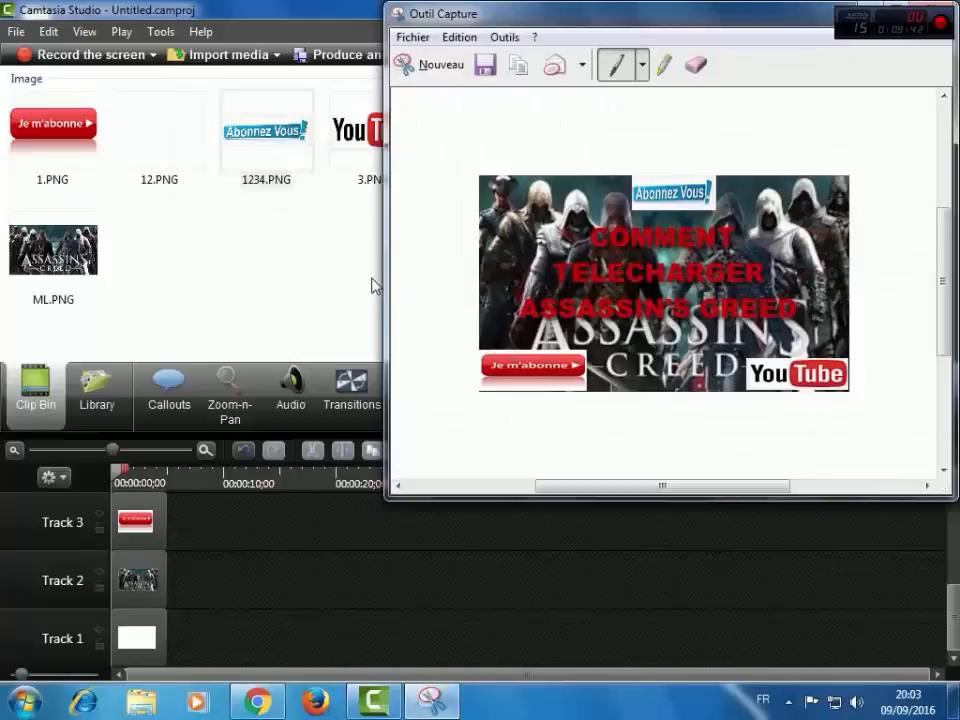
- Save the capture as a PNG file named DFG in the Images library
{"action": "left_click", "coordinate": [414, 37]}
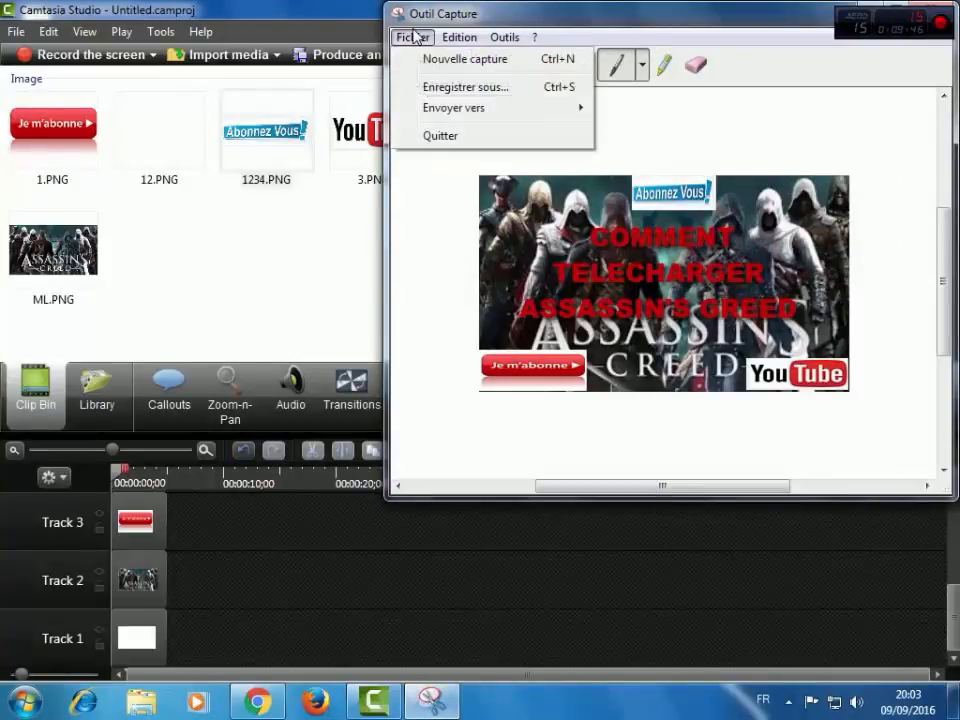
{"action": "left_click", "coordinate": [452, 88]}
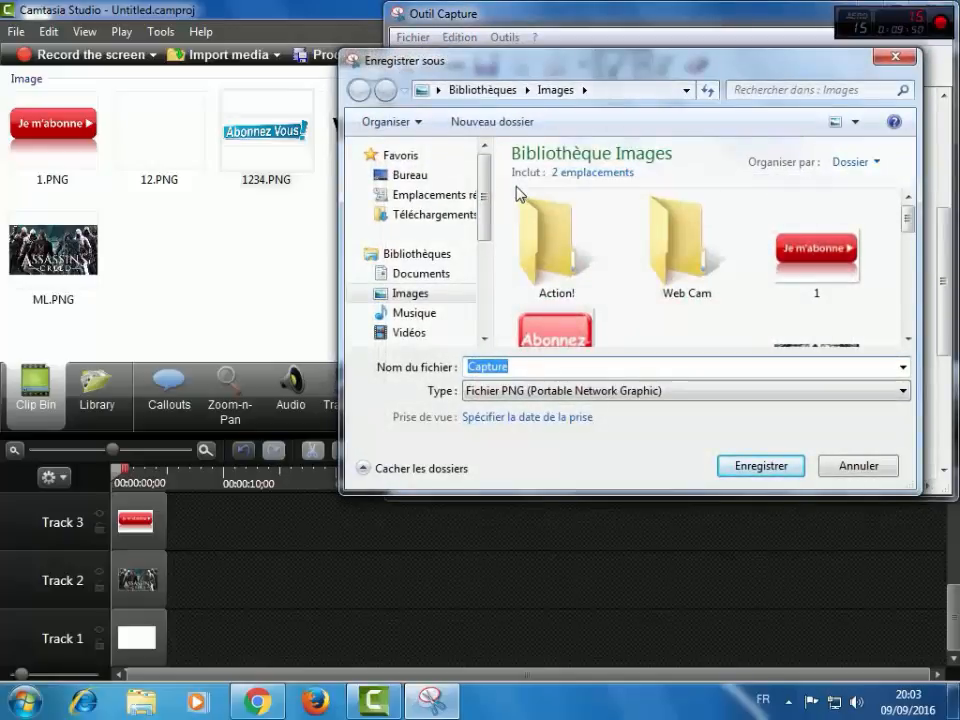
{"action": "type", "text": "DFG"}
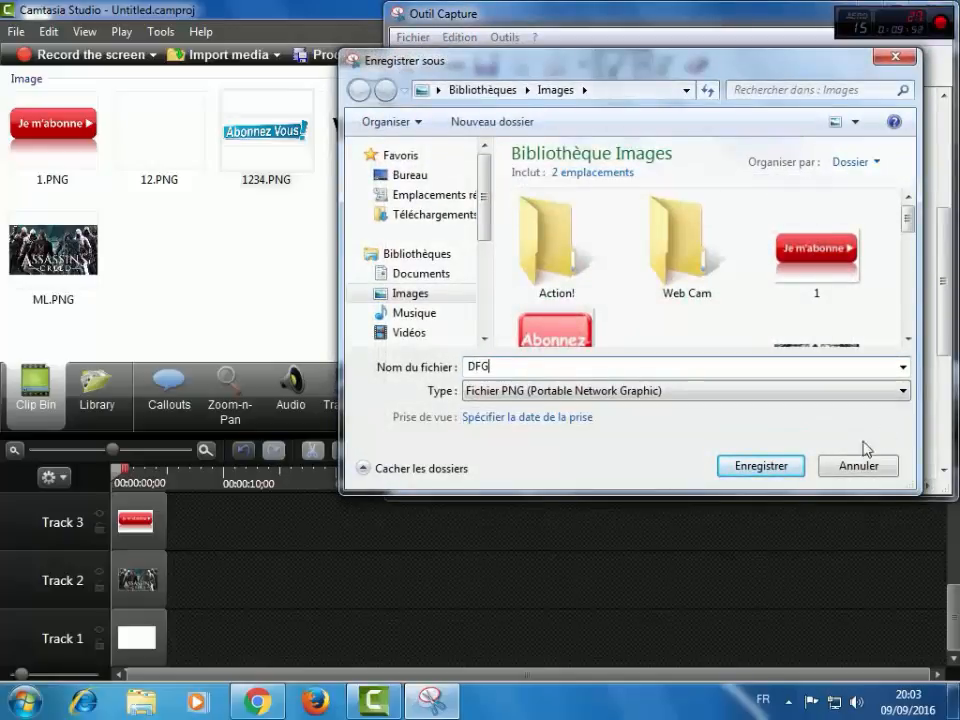
{"action": "left_click", "coordinate": [782, 470]}
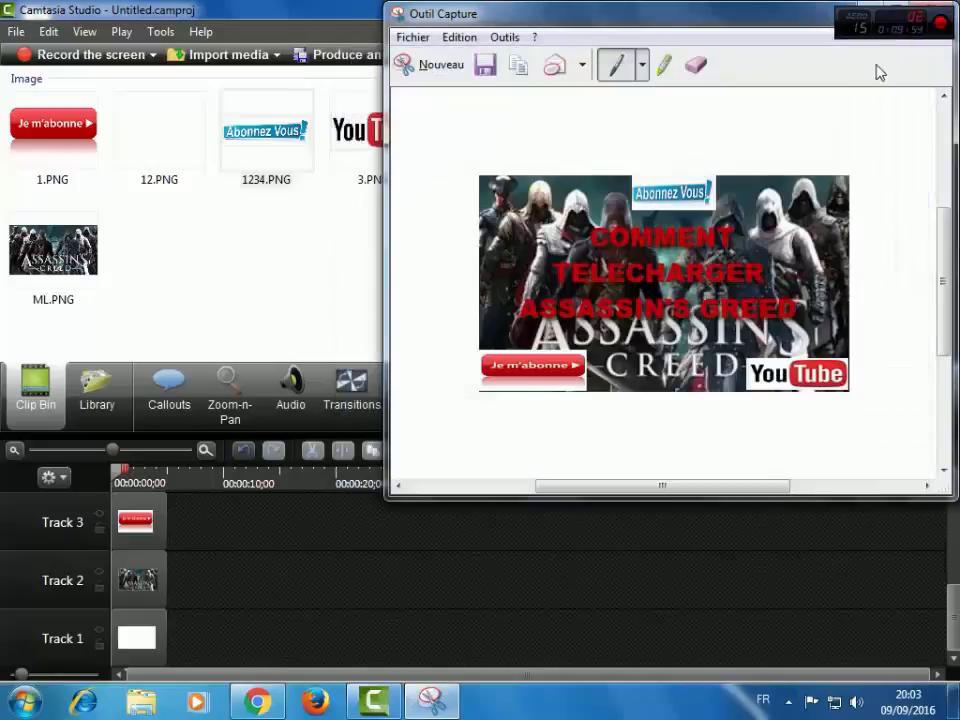
- Close Outil Capture and Camtasia Studio without saving the project changes
{"action": "left_click", "coordinate": [940, 12]}
{"action": "left_click", "coordinate": [940, 10]}
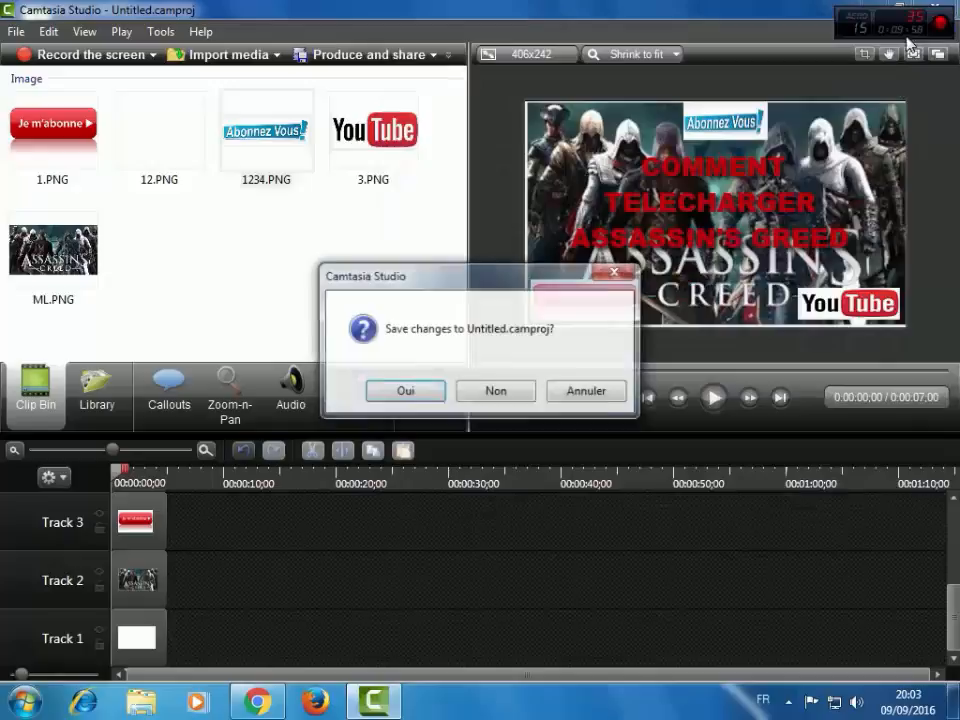
{"action": "left_click", "coordinate": [458, 393]}
- Browse to the Images library in Windows Explorer and open the DFG picture to check the thumbnail
{"action": "double_click", "coordinate": [40, 32]}
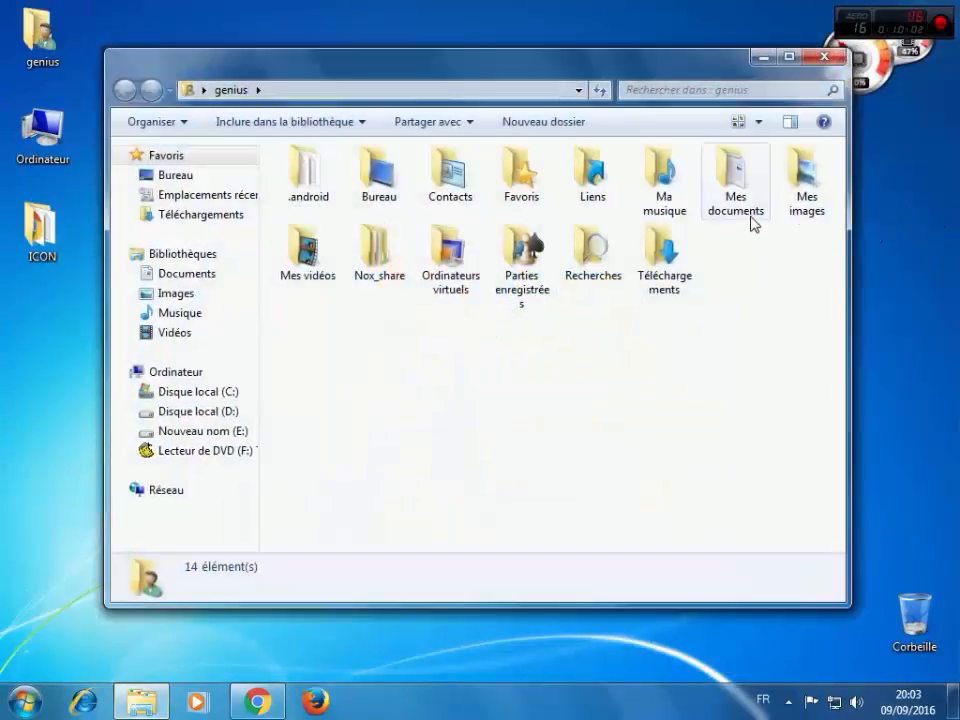
{"action": "double_click", "coordinate": [752, 218]}
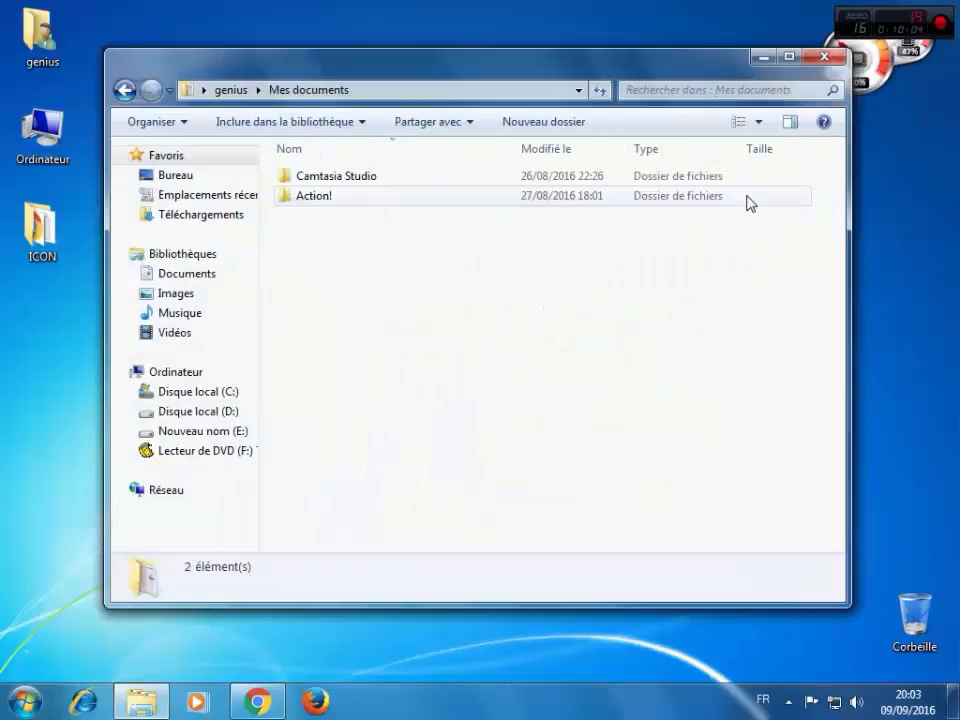
{"action": "left_click", "coordinate": [176, 294]}
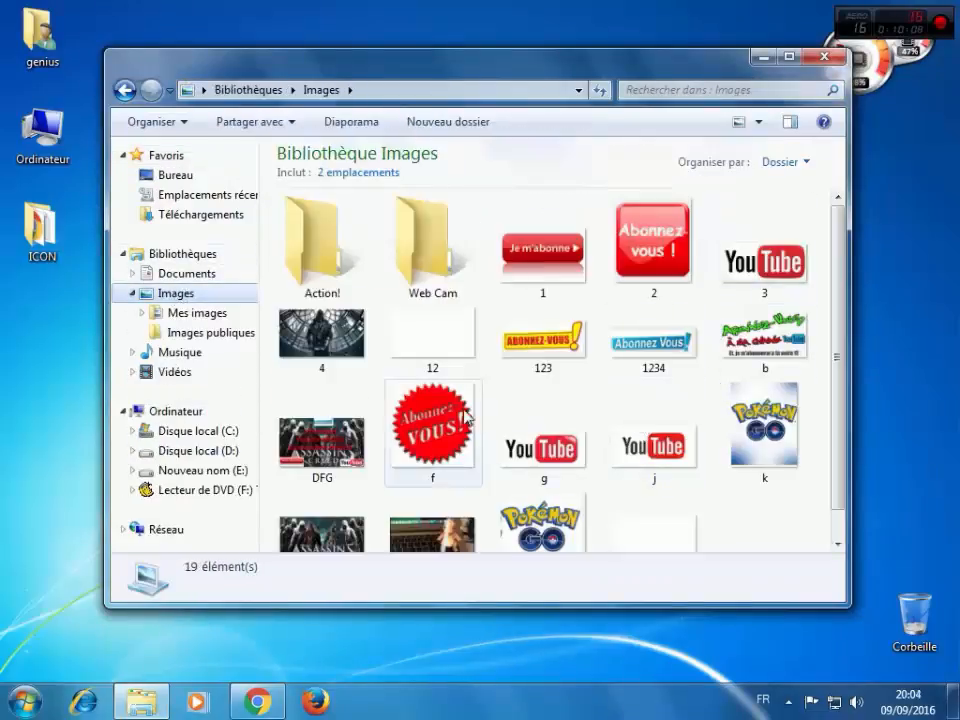
{"action": "double_click", "coordinate": [350, 441]}
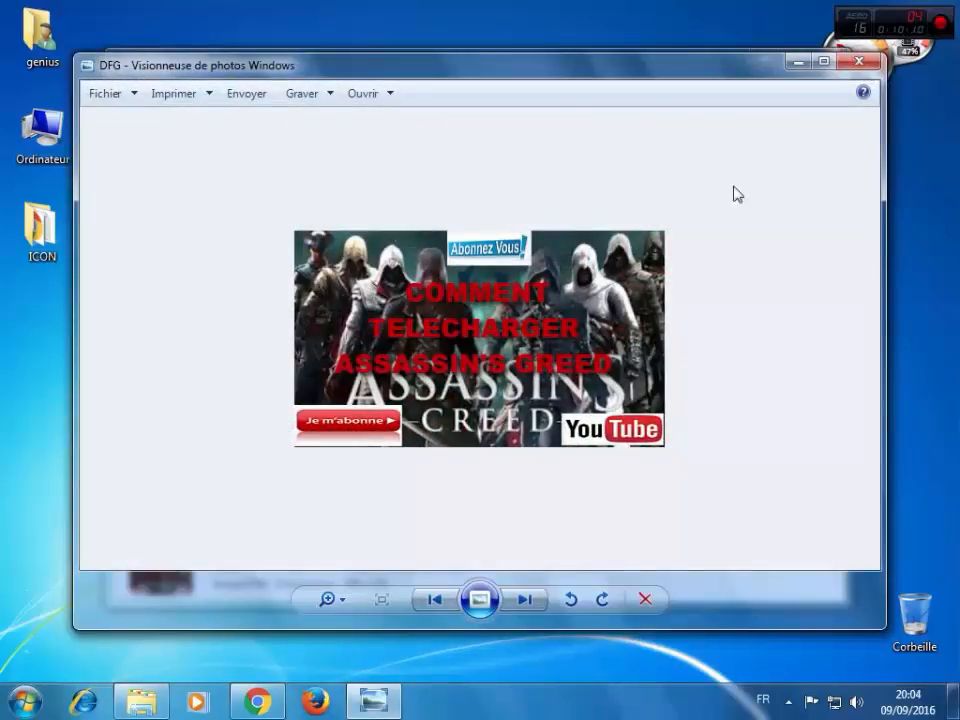